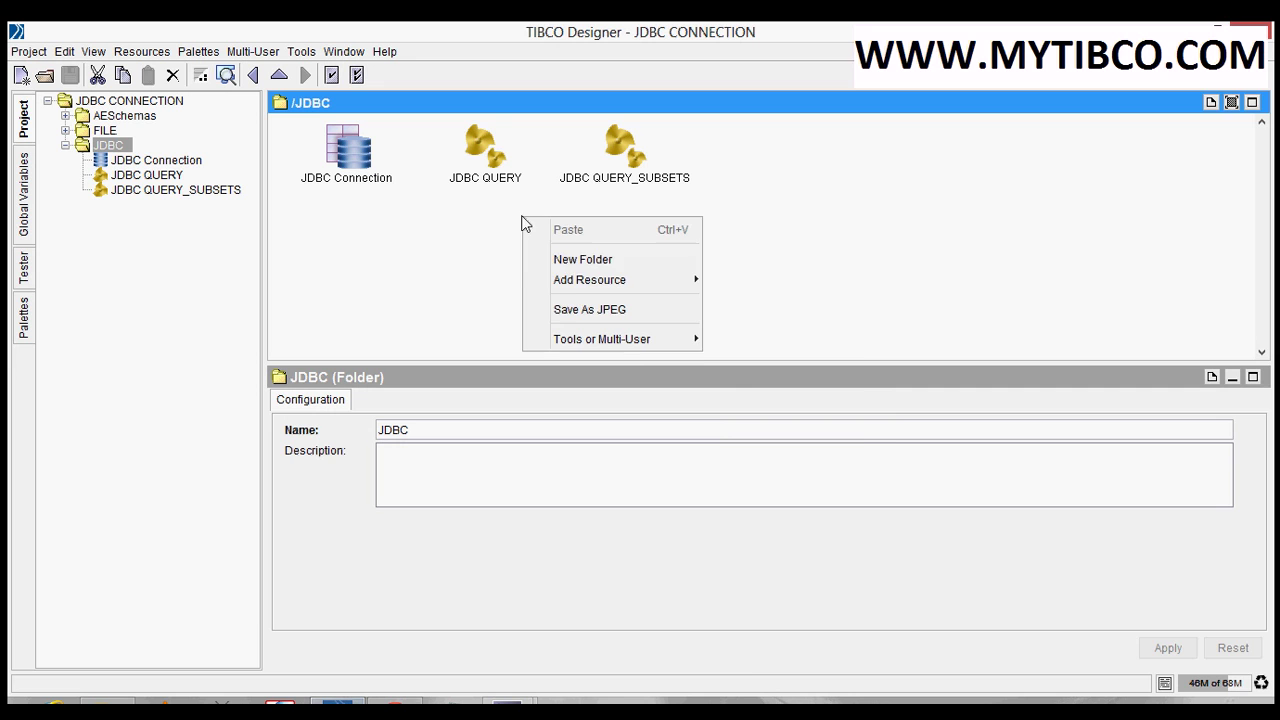
- Add a process definition named JDBC UPDATE to the JDBC folder and apply the name
mouse_move(680, 281)
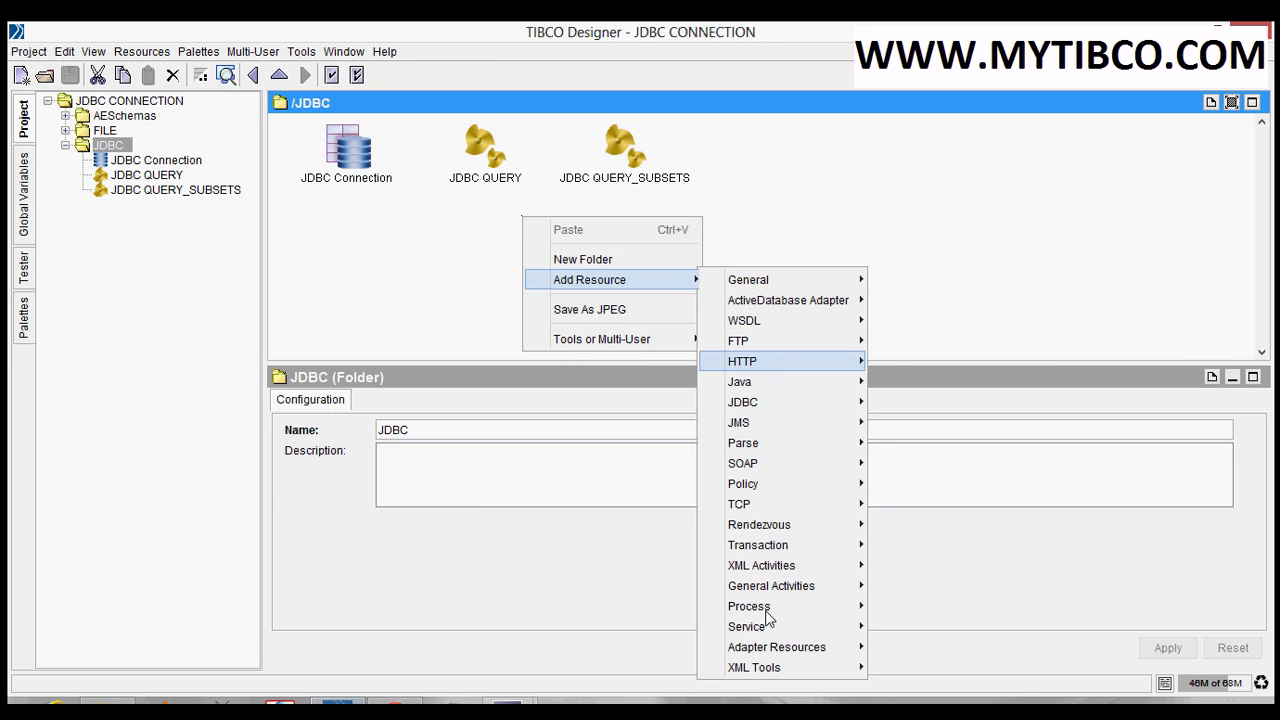
mouse_move(735, 608)
left_click(908, 612)
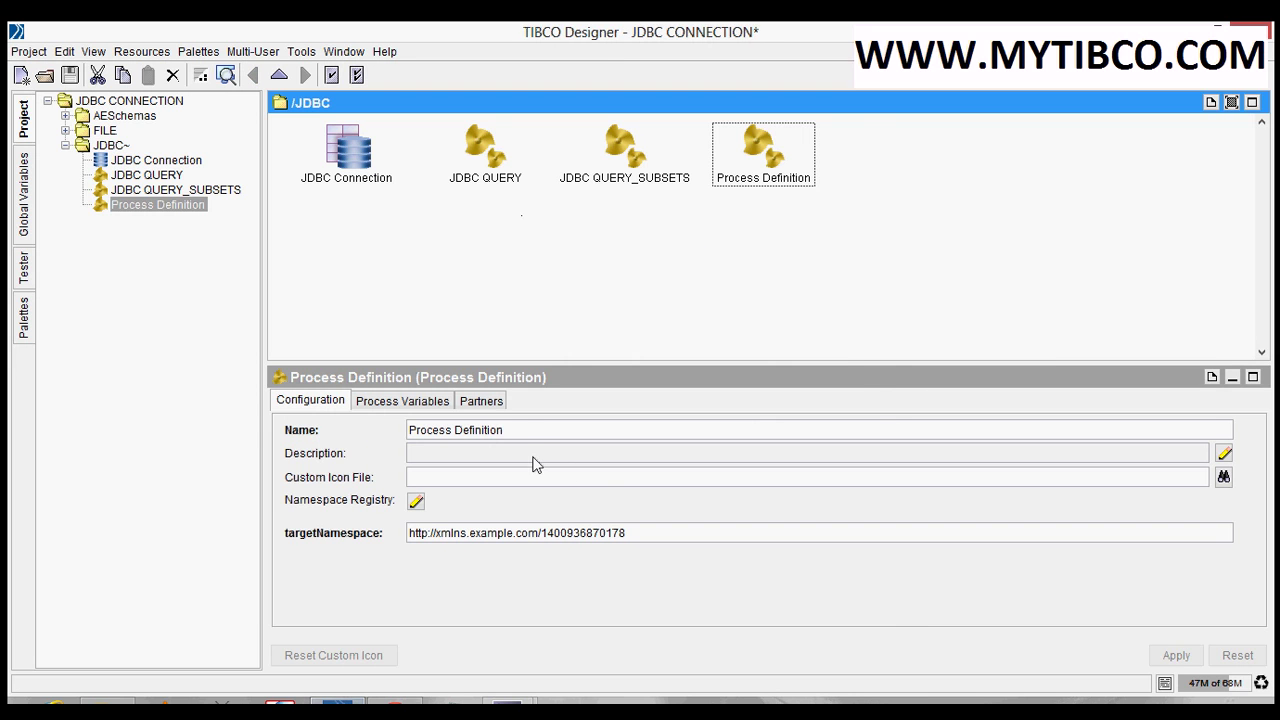
left_click_drag(525, 435, 373, 402)
type("J")
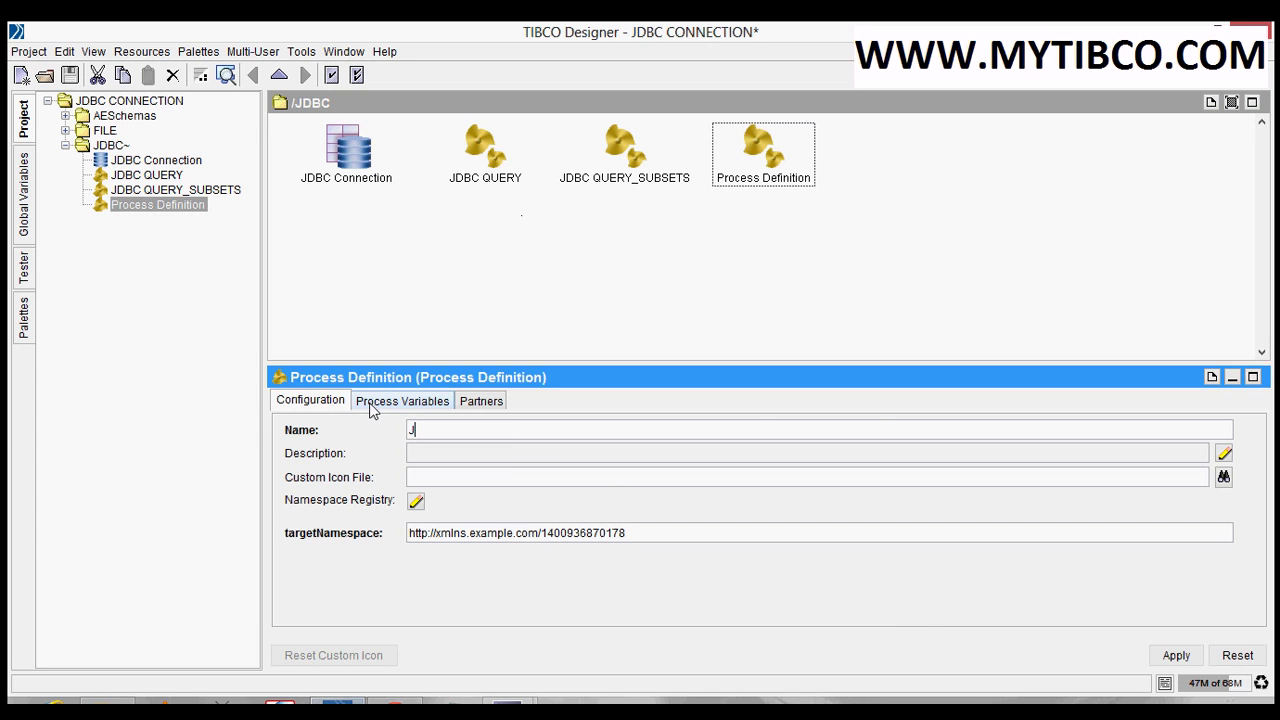
type("DBC UPDATE")
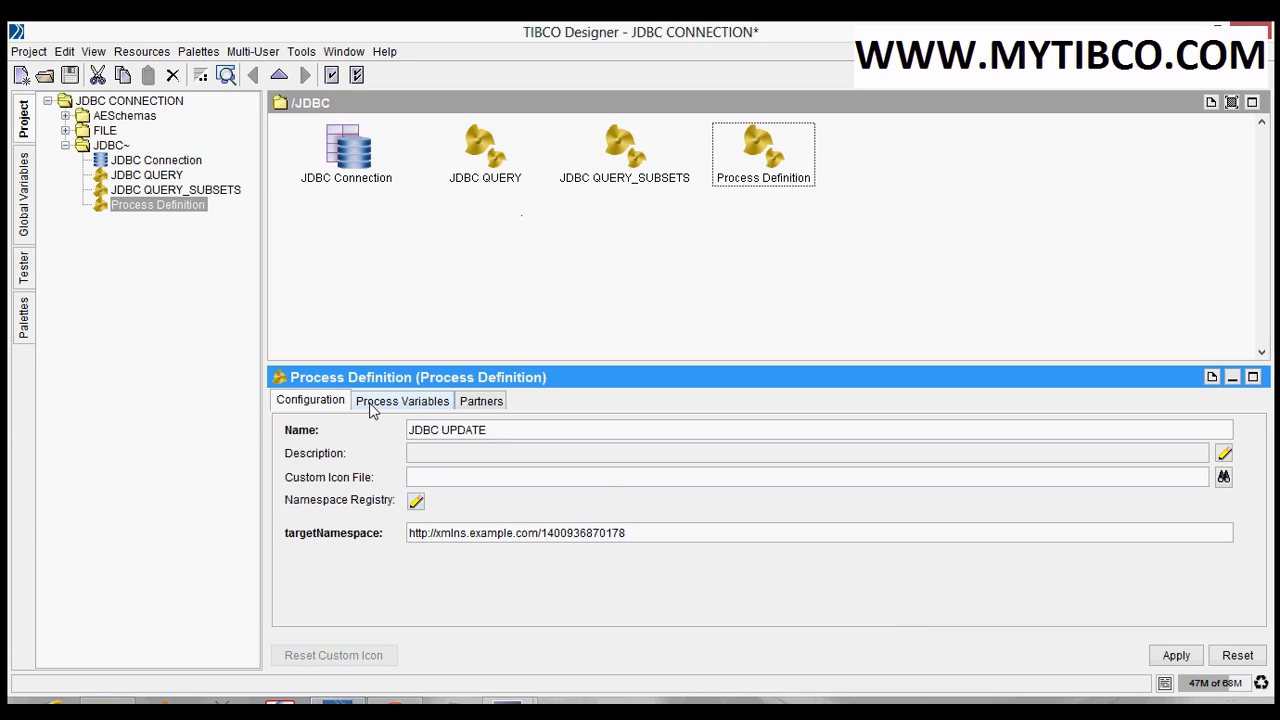
left_click(1174, 656)
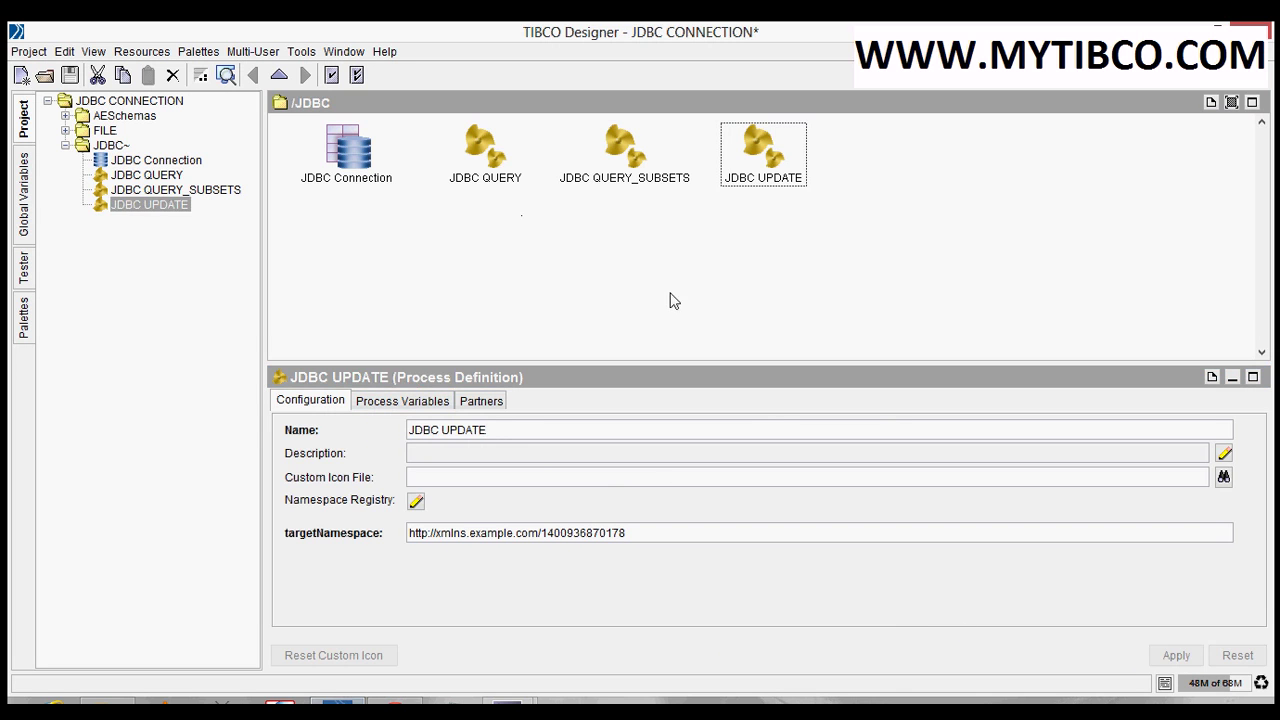
- Open the JDBC UPDATE process and add a JDBC Update activity between Start and End
left_click(673, 300)
double_click(782, 168)
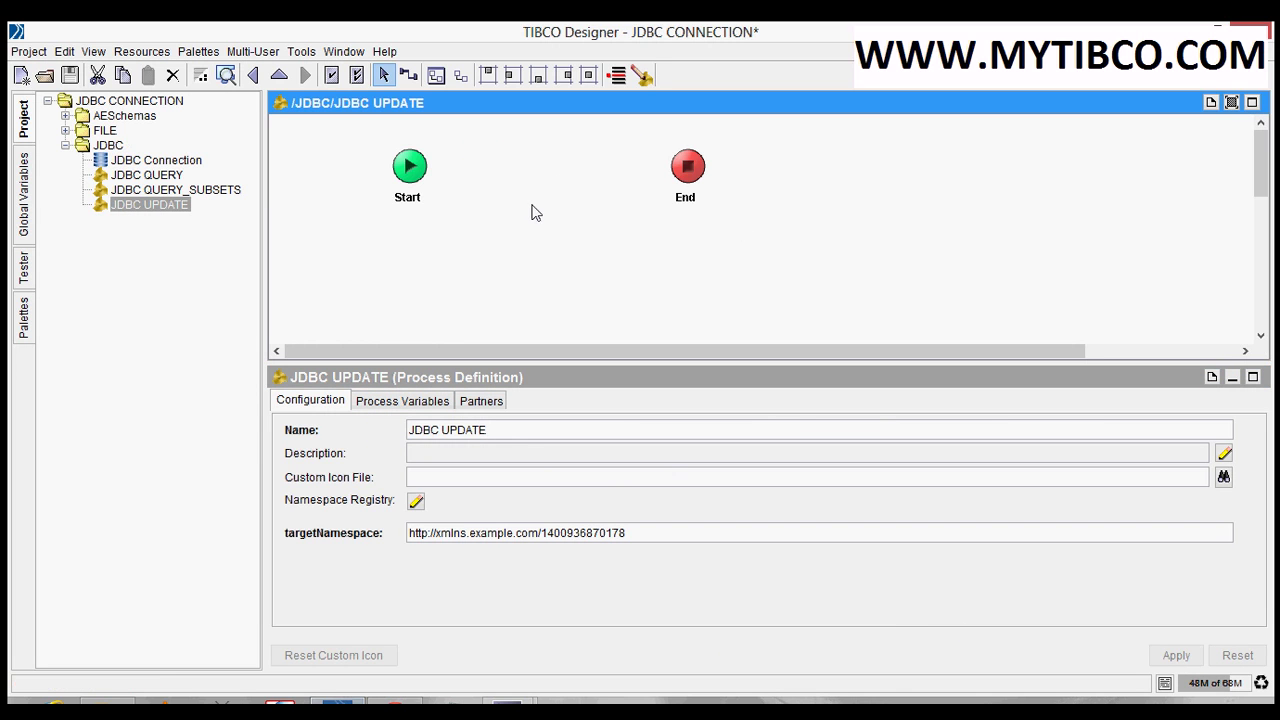
right_click(532, 206)
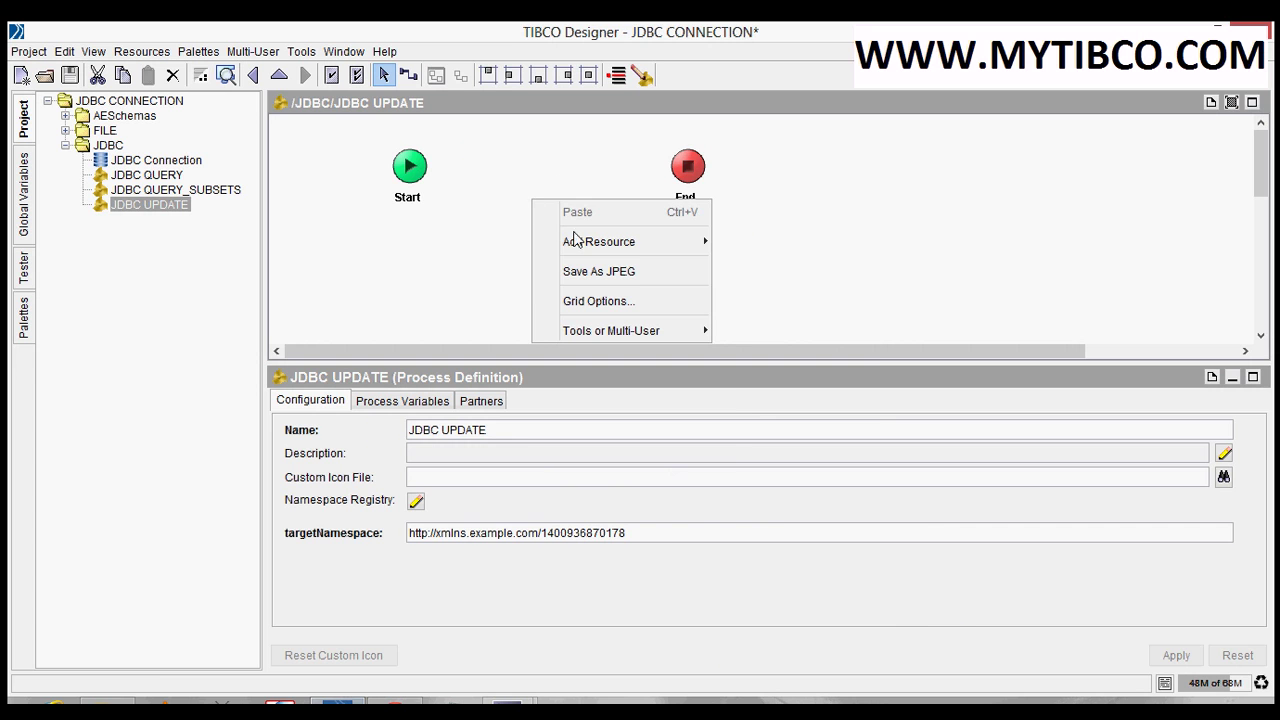
mouse_move(583, 249)
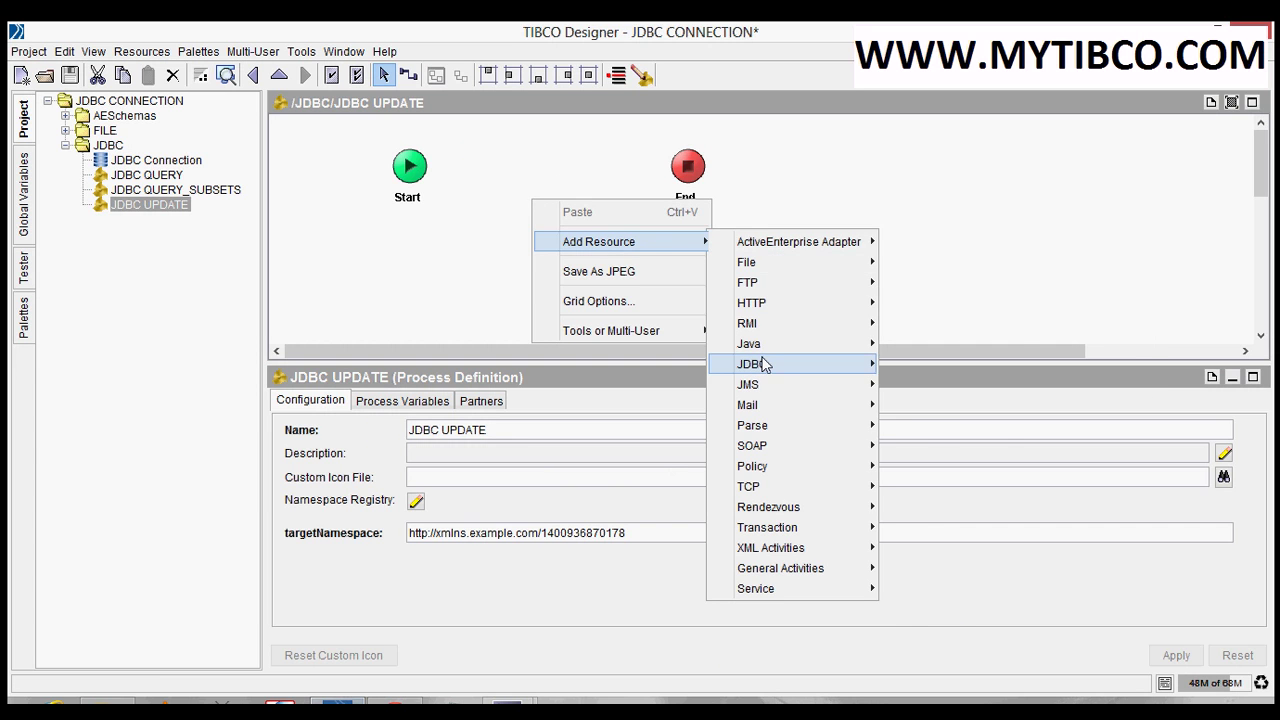
mouse_move(796, 368)
left_click(938, 384)
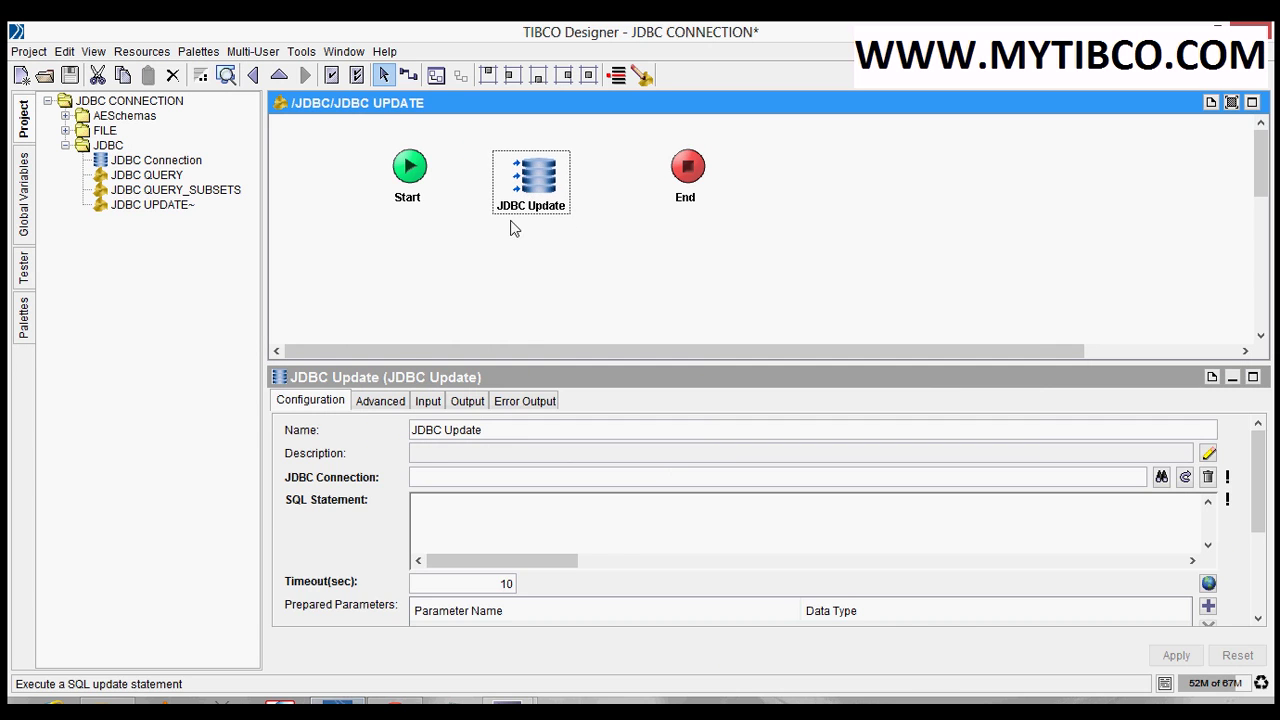
- Create transitions from Start to the JDBC Update activity and from that activity to End
left_click(485, 240)
left_click(410, 76)
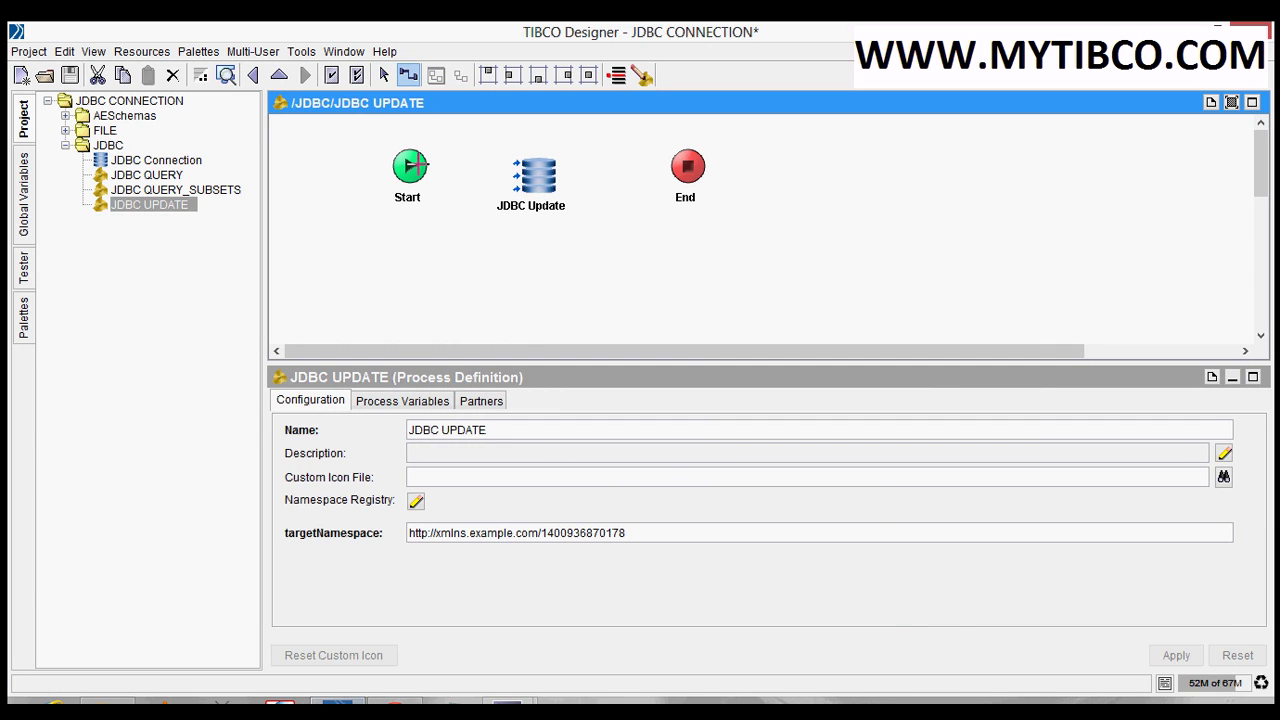
left_click_drag(415, 178, 686, 167)
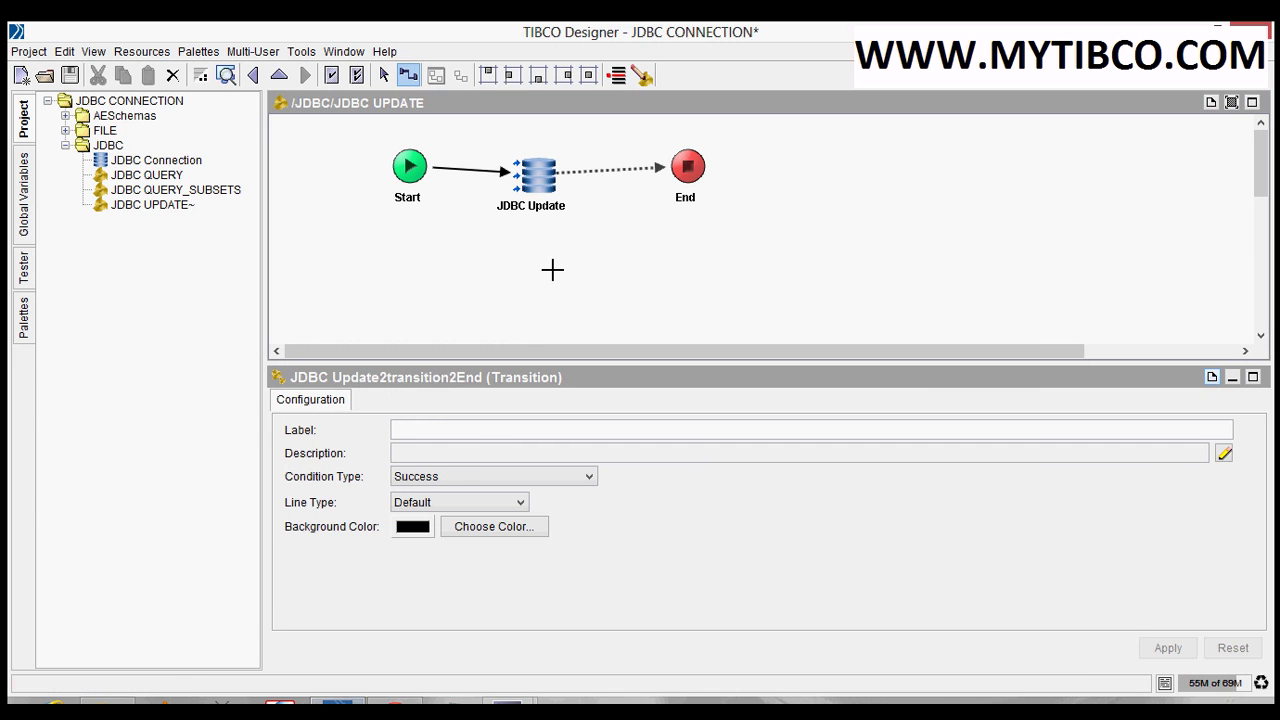
key("Escape")
- Examine the JDBC Update activity's configuration, advanced, input, output and error output settings in an enlarged properties area
left_click(537, 180)
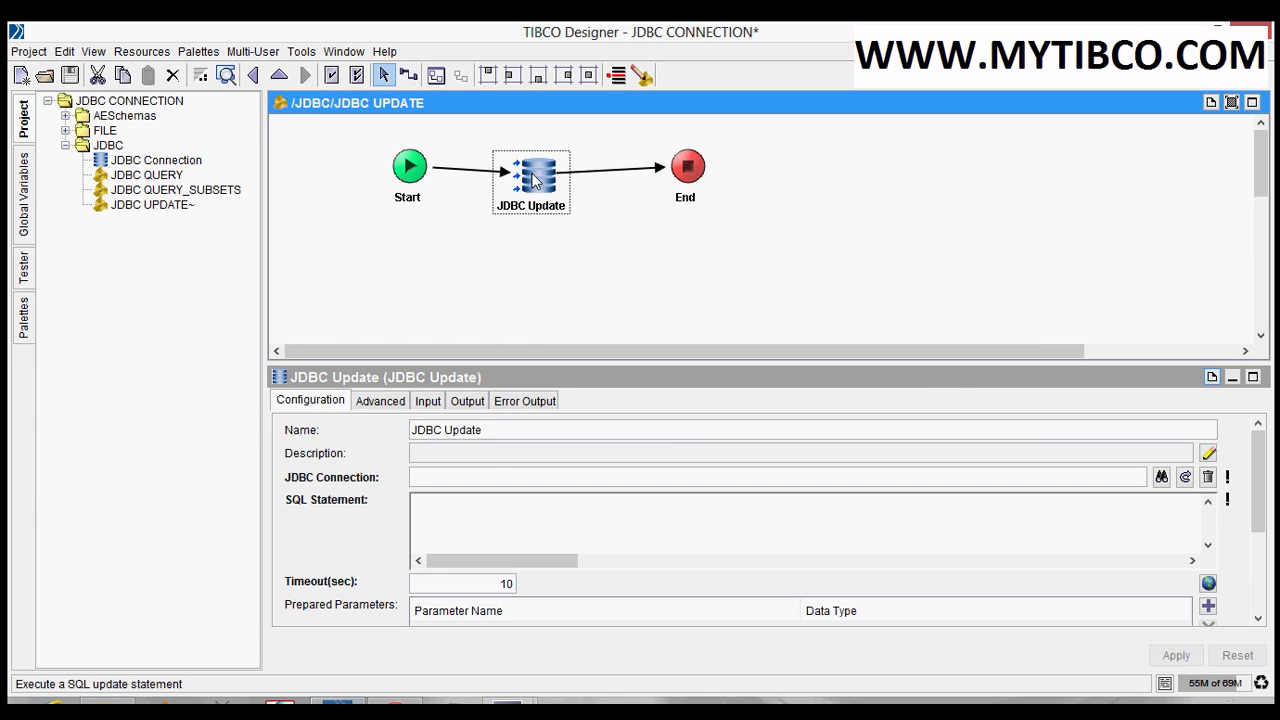
left_click_drag(571, 362, 562, 249)
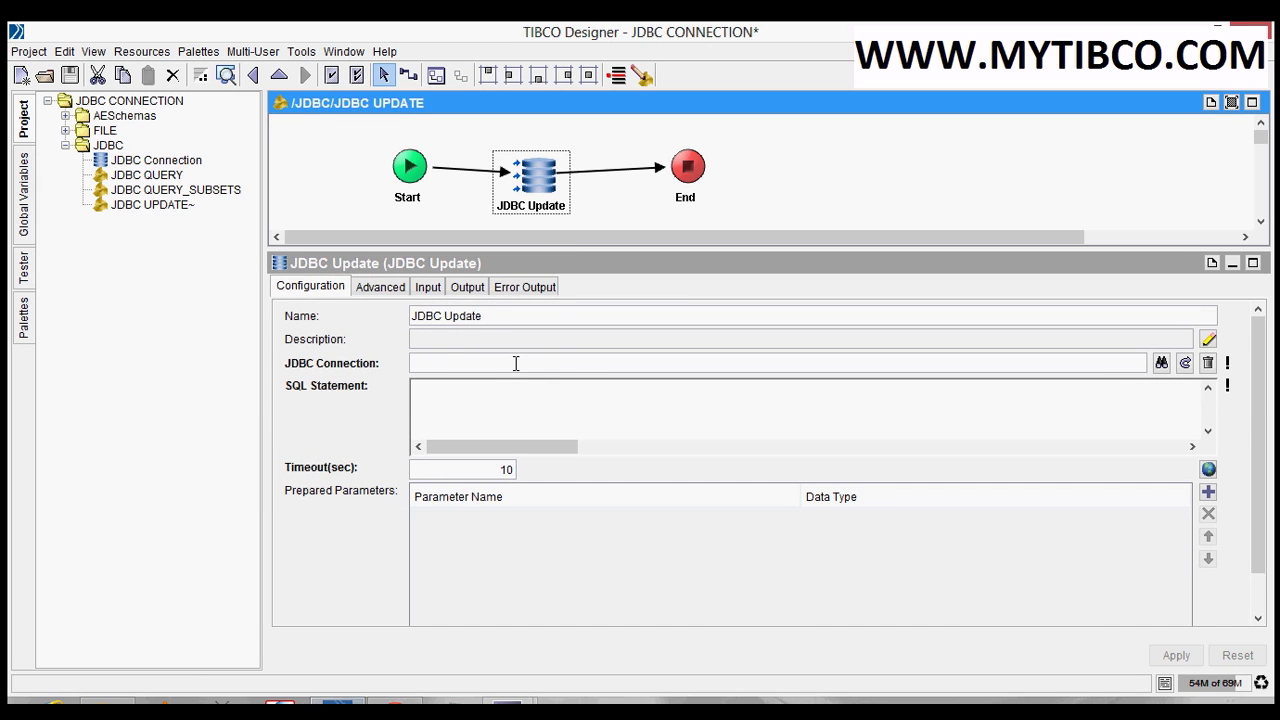
left_click(388, 293)
left_click(427, 288)
left_click(467, 287)
left_click(524, 287)
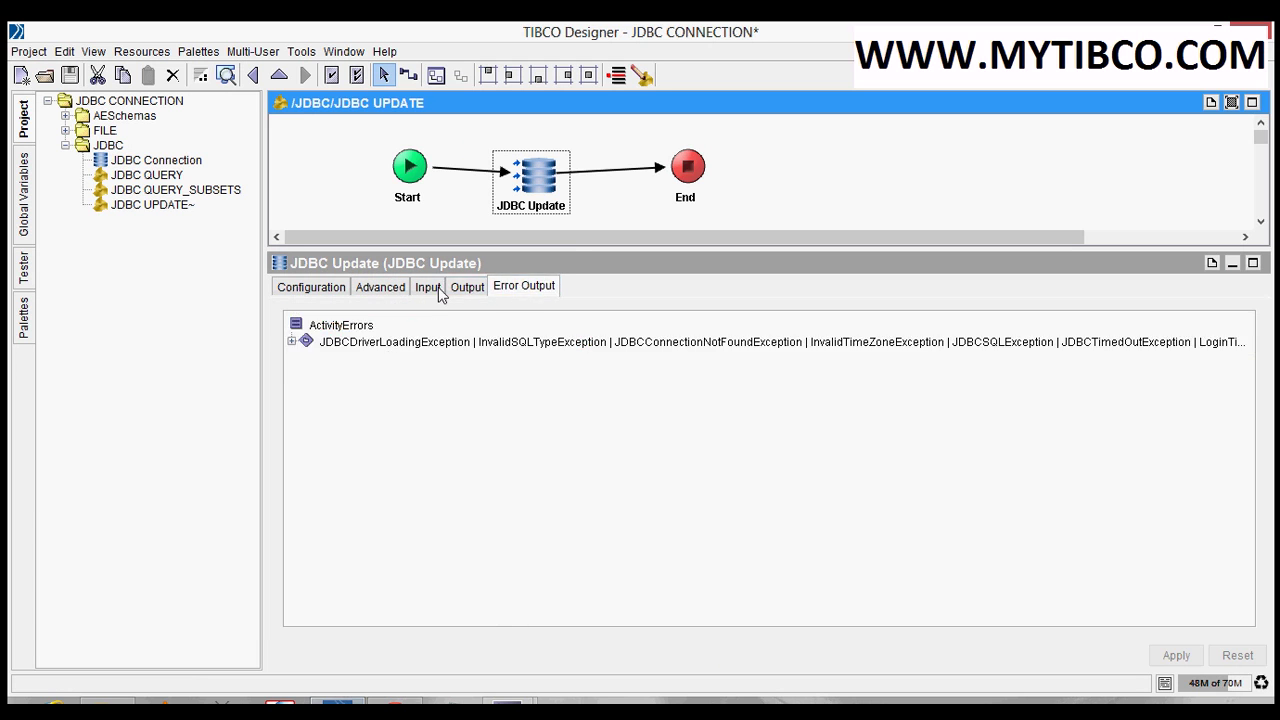
left_click(303, 290)
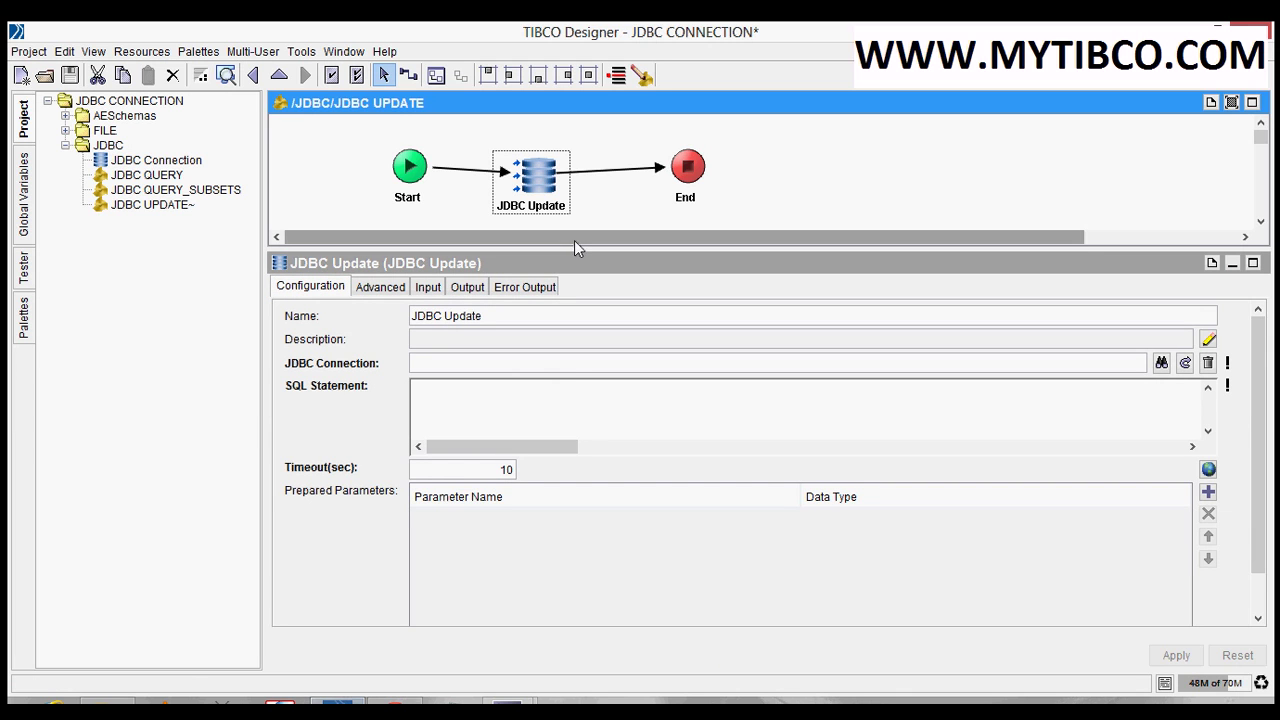
left_click_drag(568, 248, 571, 259)
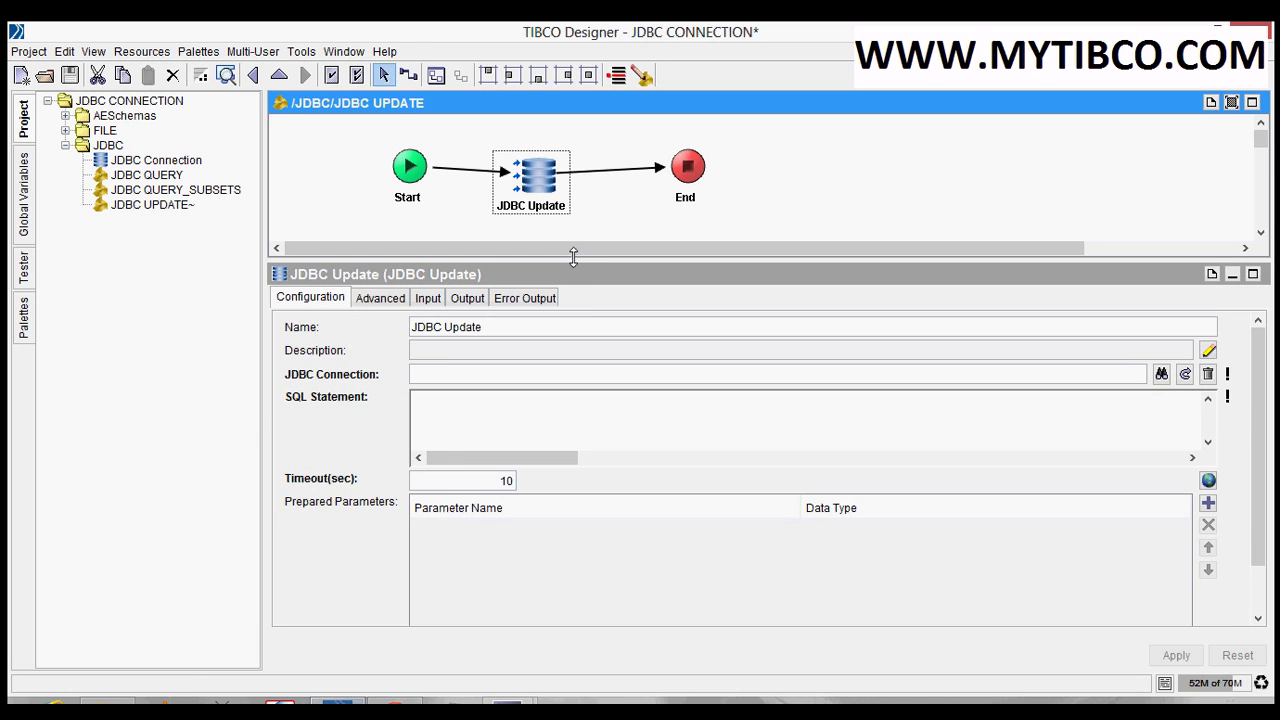
- Assign the shared JDBC Connection resource from the JDBC folder to the JDBC Update activity
left_click(1161, 374)
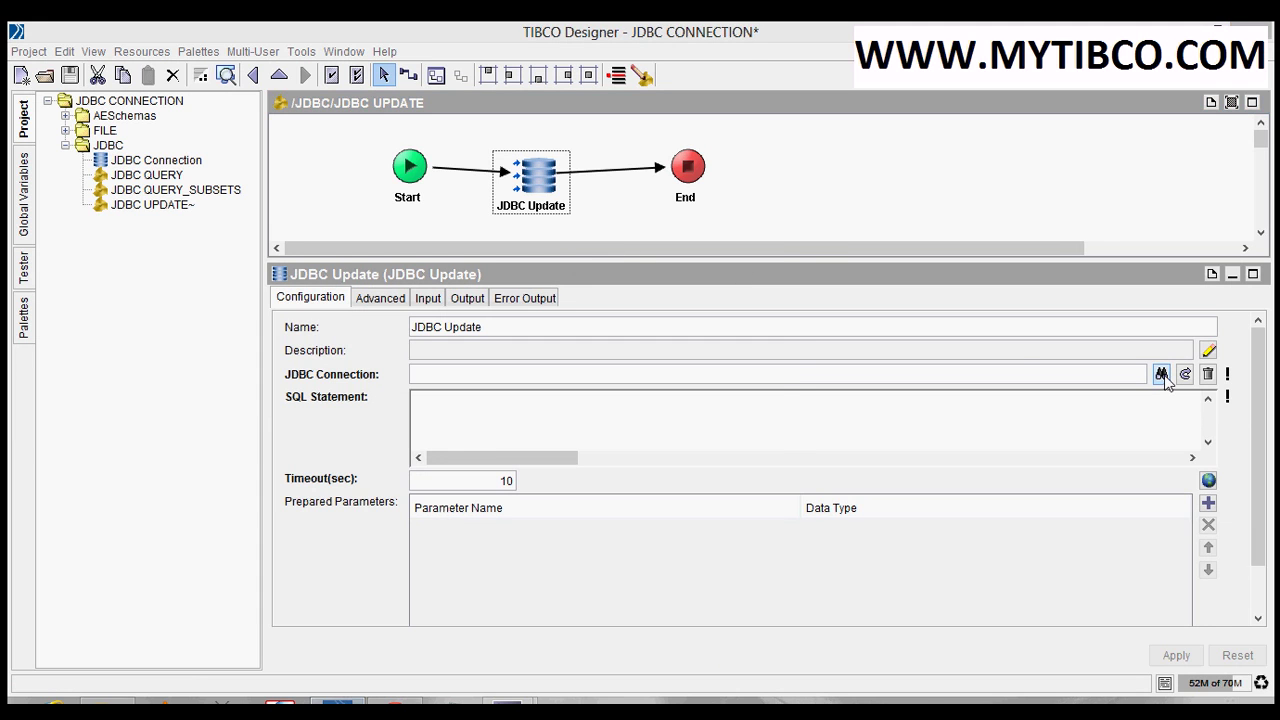
left_click(510, 229)
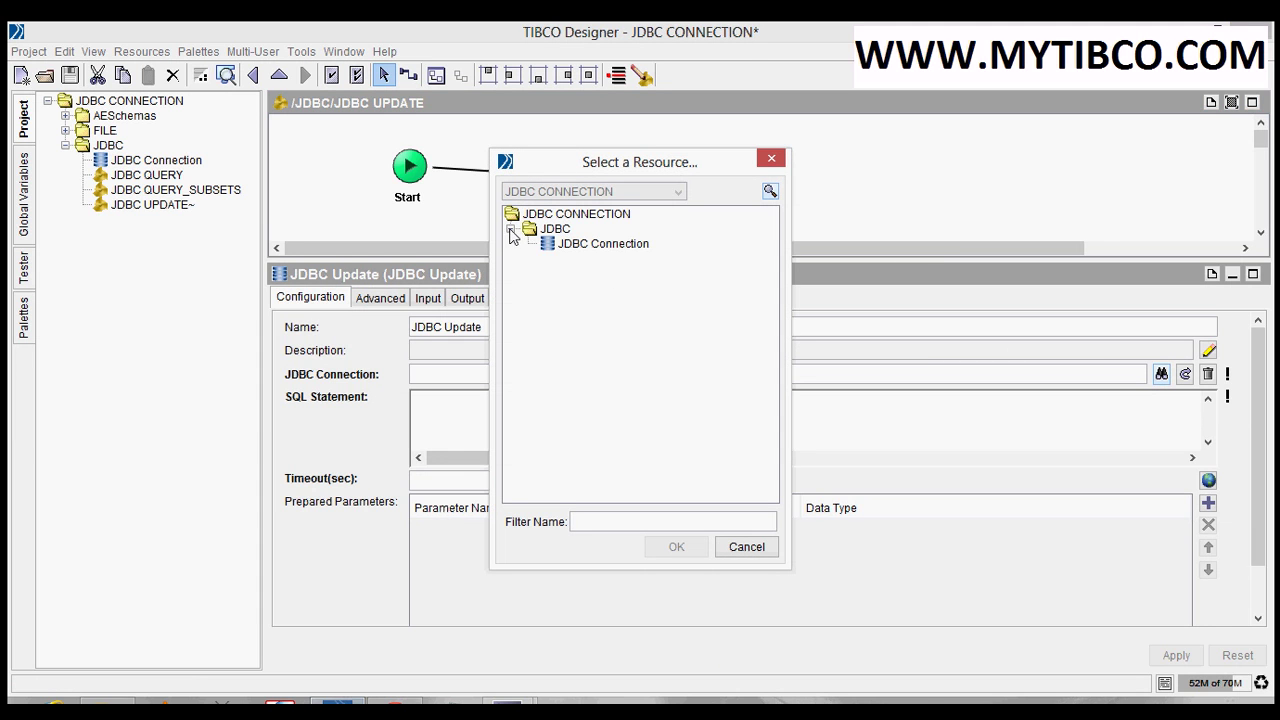
left_click(598, 246)
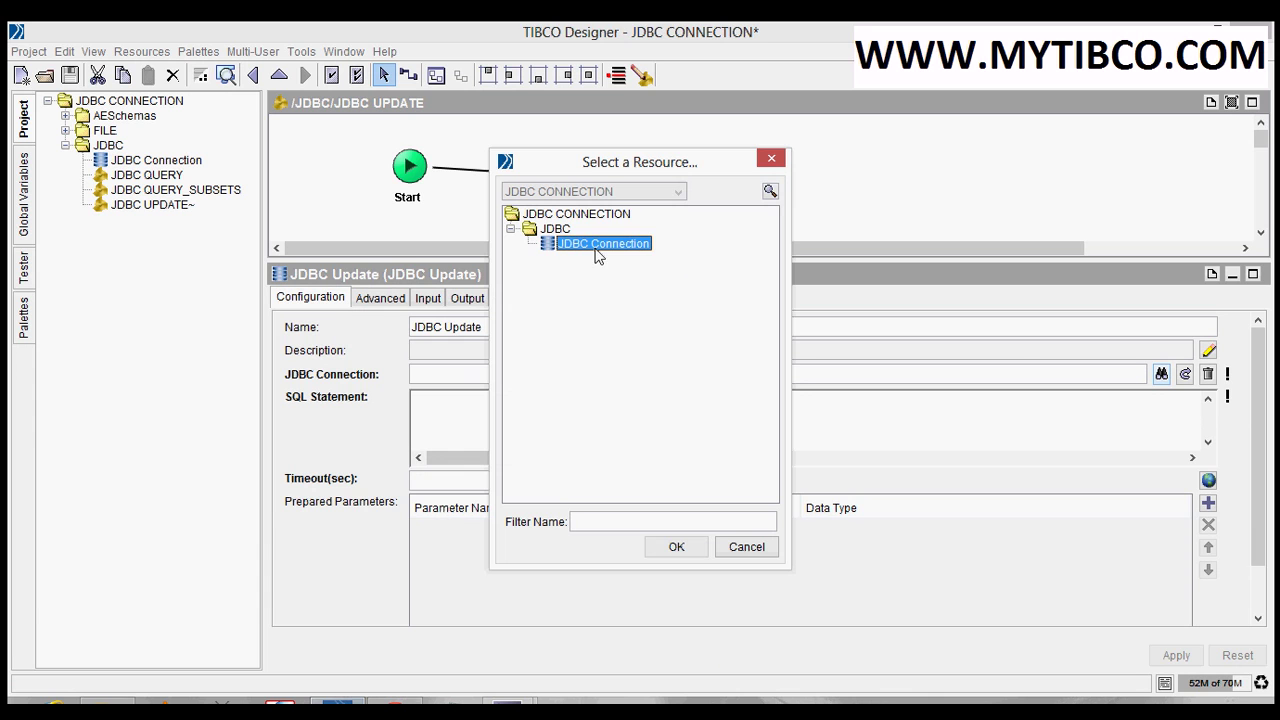
left_click(684, 551)
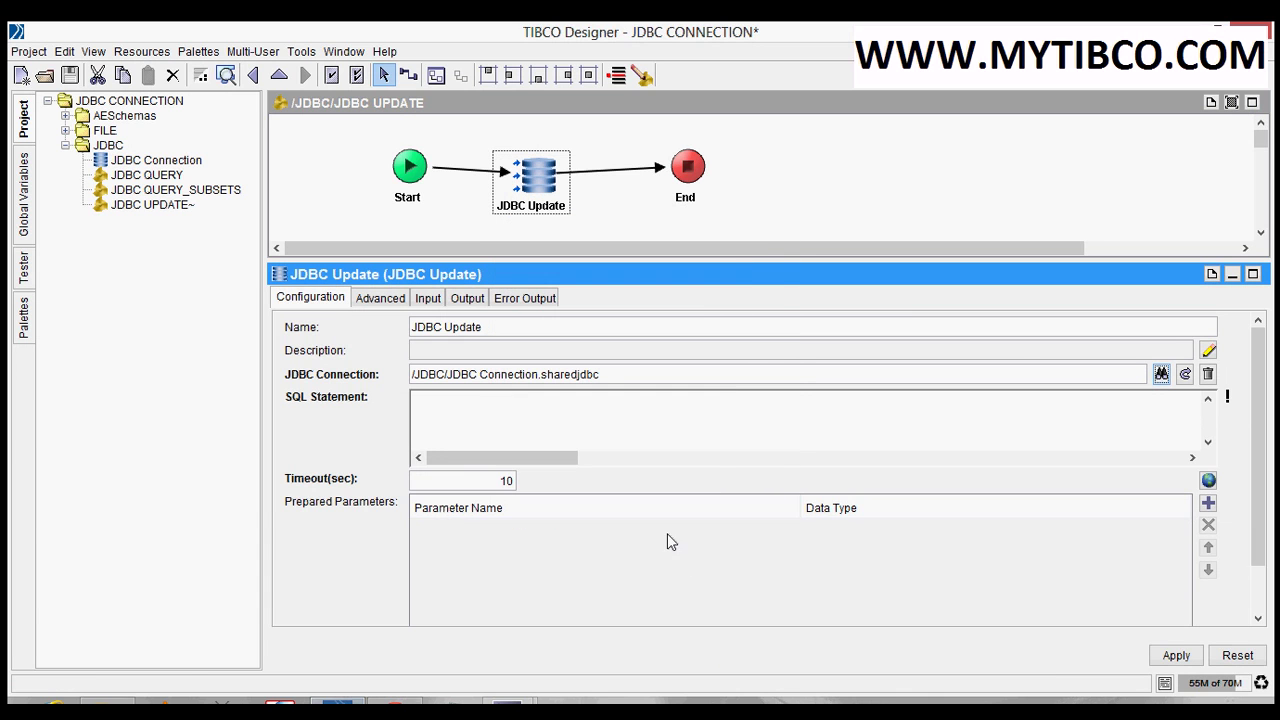
- Switch to the Oracle SQL Commands page in the browser and run SELECT * FROM EMP to check the table's rows
left_click(589, 418)
left_click(385, 698)
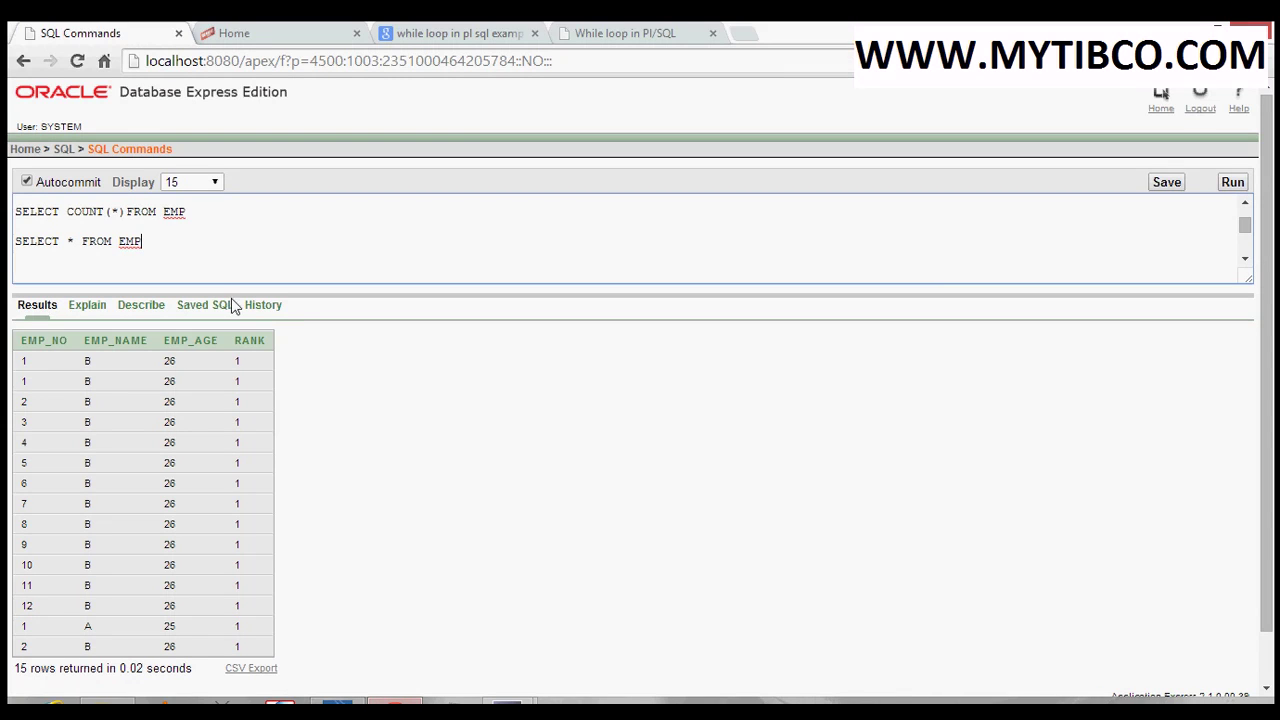
left_click_drag(157, 243, 13, 243)
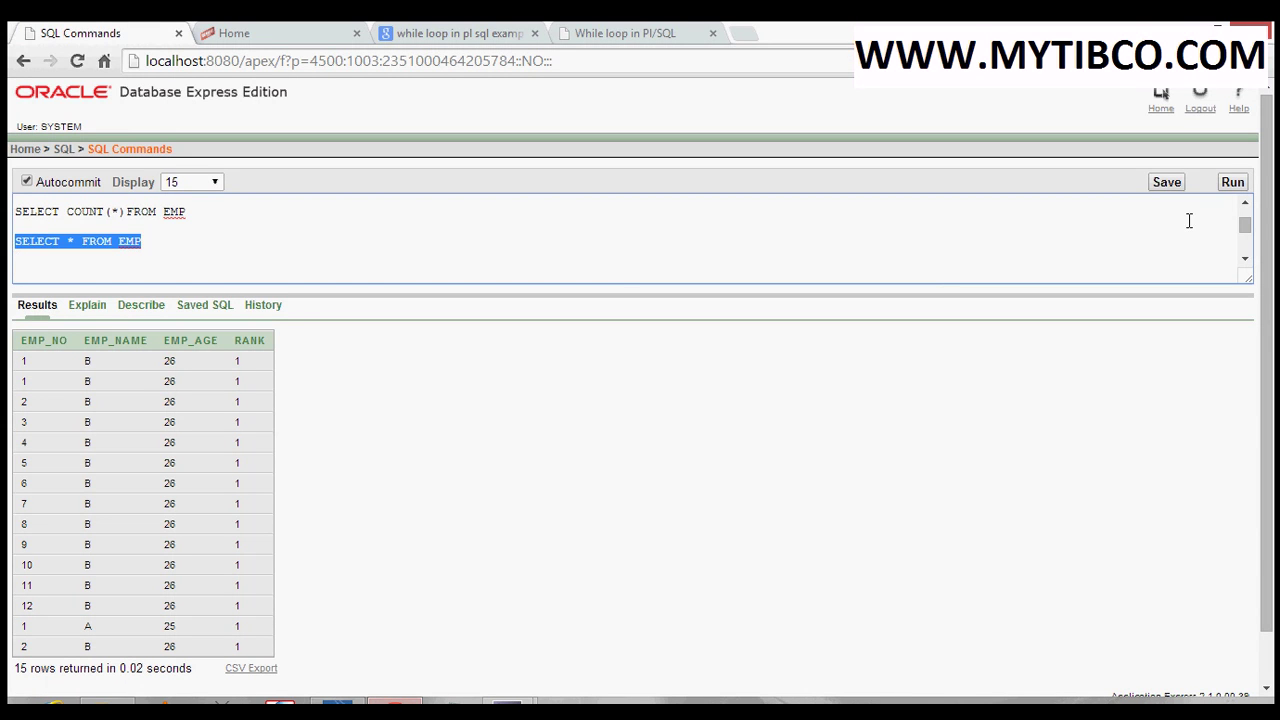
left_click(1230, 184)
left_click(146, 261)
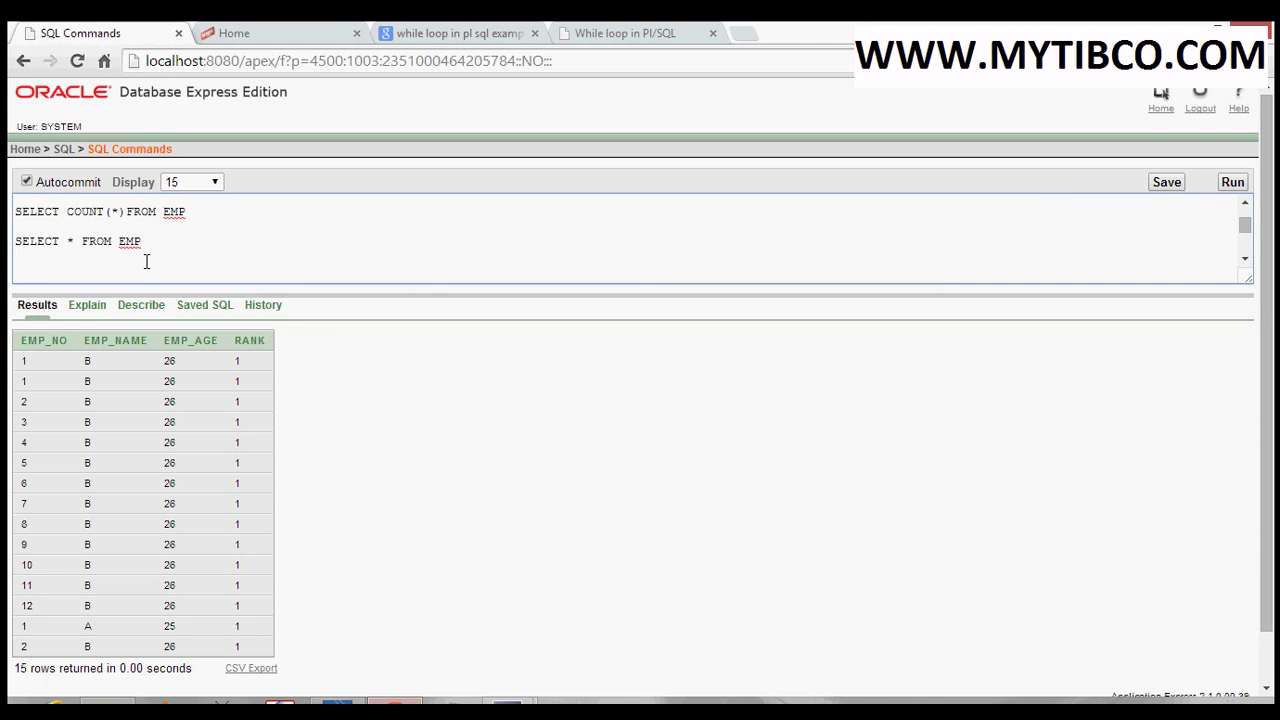
- Return to TIBCO Designer, set the activity's SQL statement to DELETE EMP, apply it and save the project
key("alt+Tab")
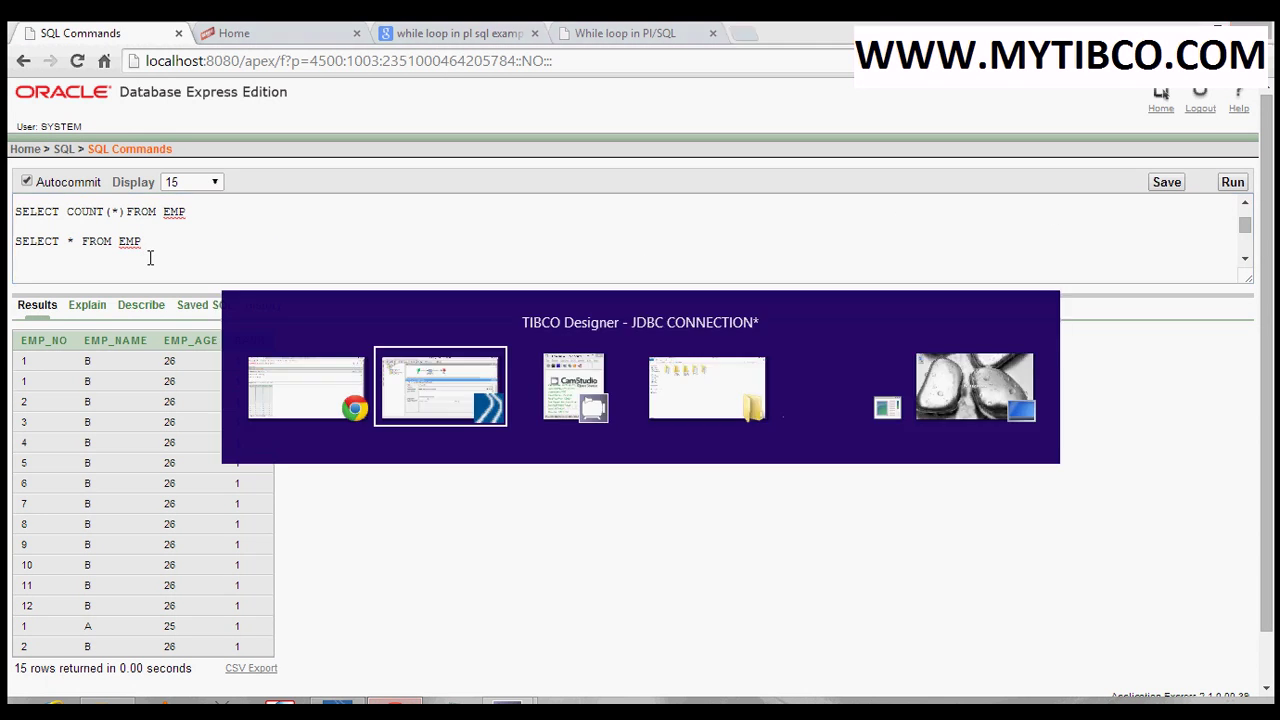
left_click(516, 426)
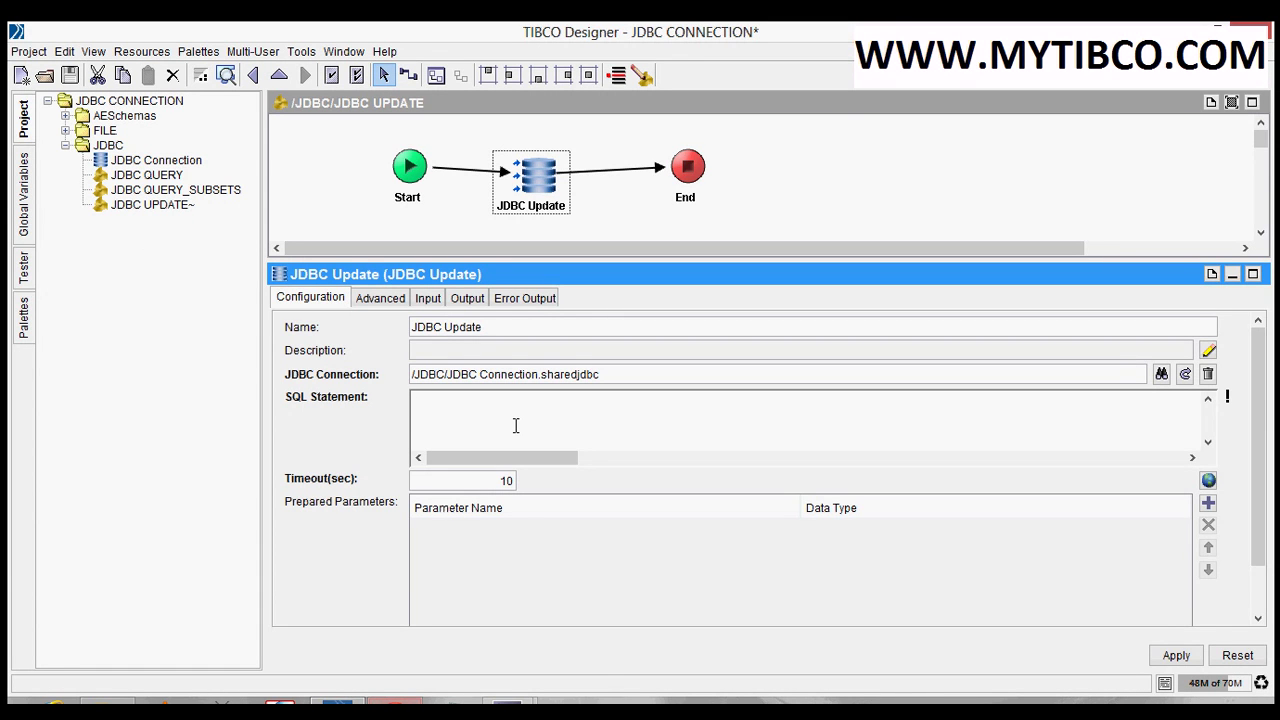
type("DELETE EMP")
left_click(1176, 655)
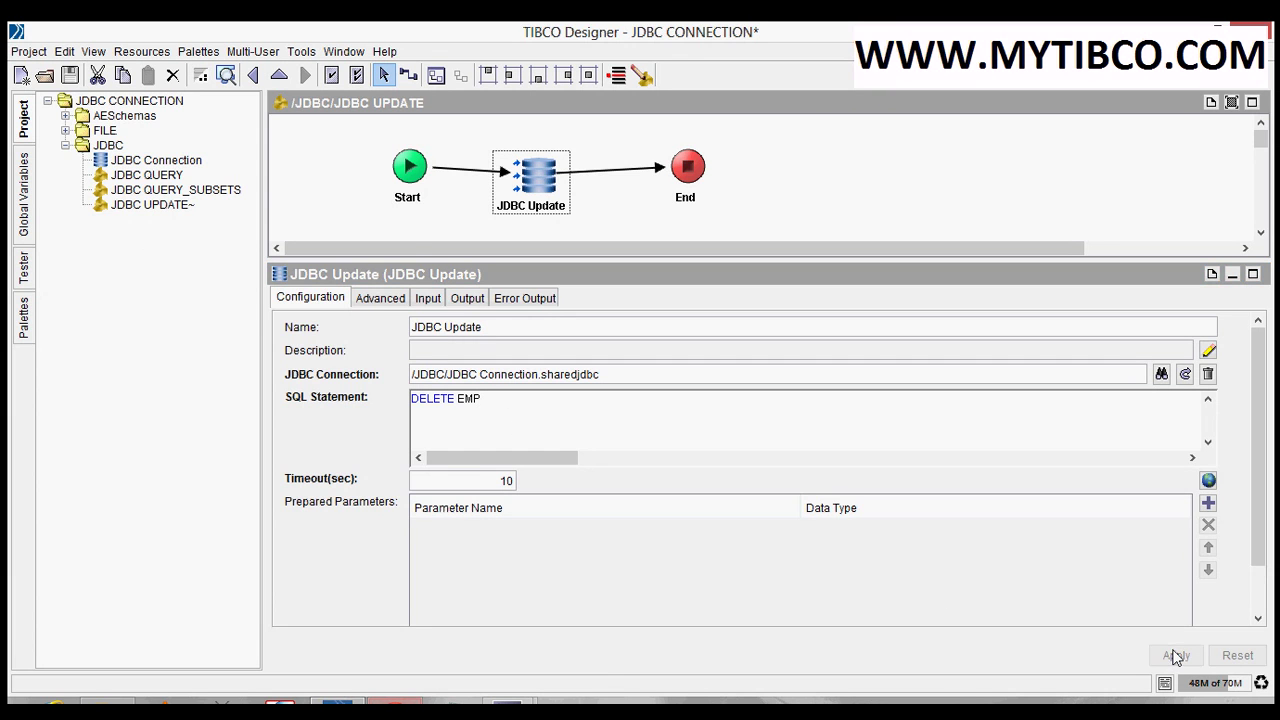
key("ctrl+s")
- Load the JDBC UPDATE process in the tester and start a test run of it
left_click(23, 266)
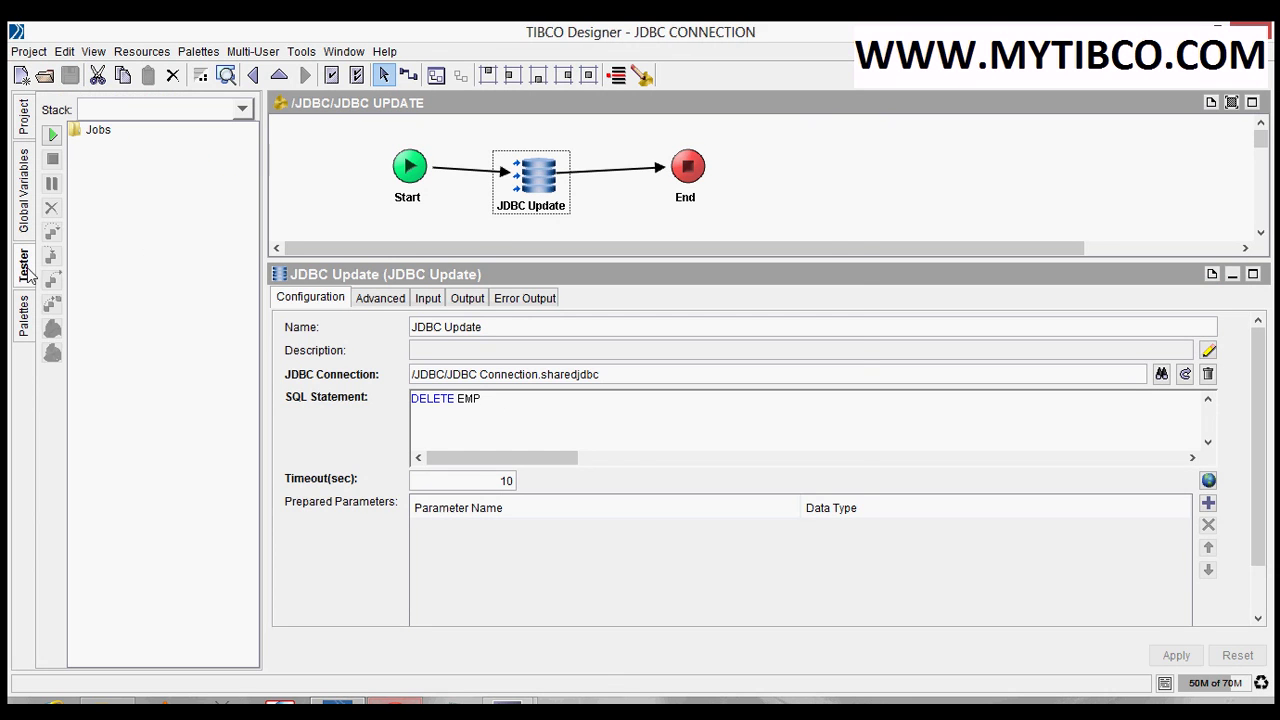
left_click(52, 134)
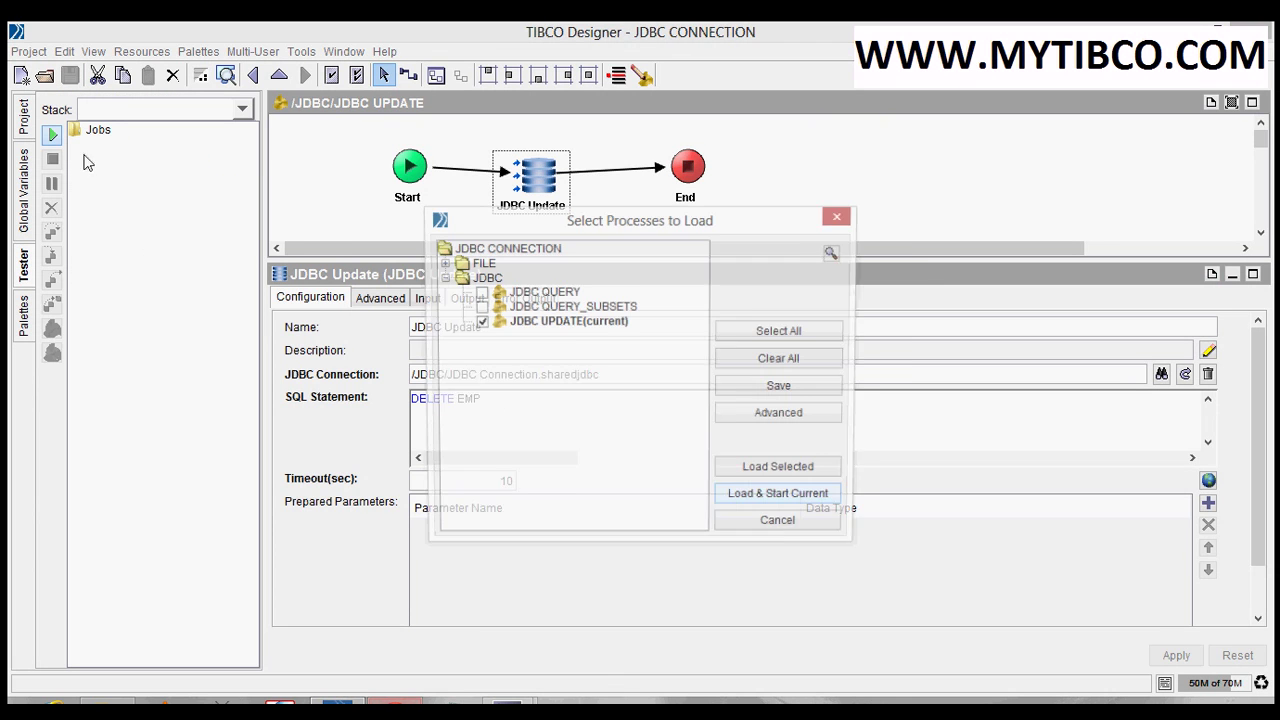
left_click(815, 362)
left_click(780, 498)
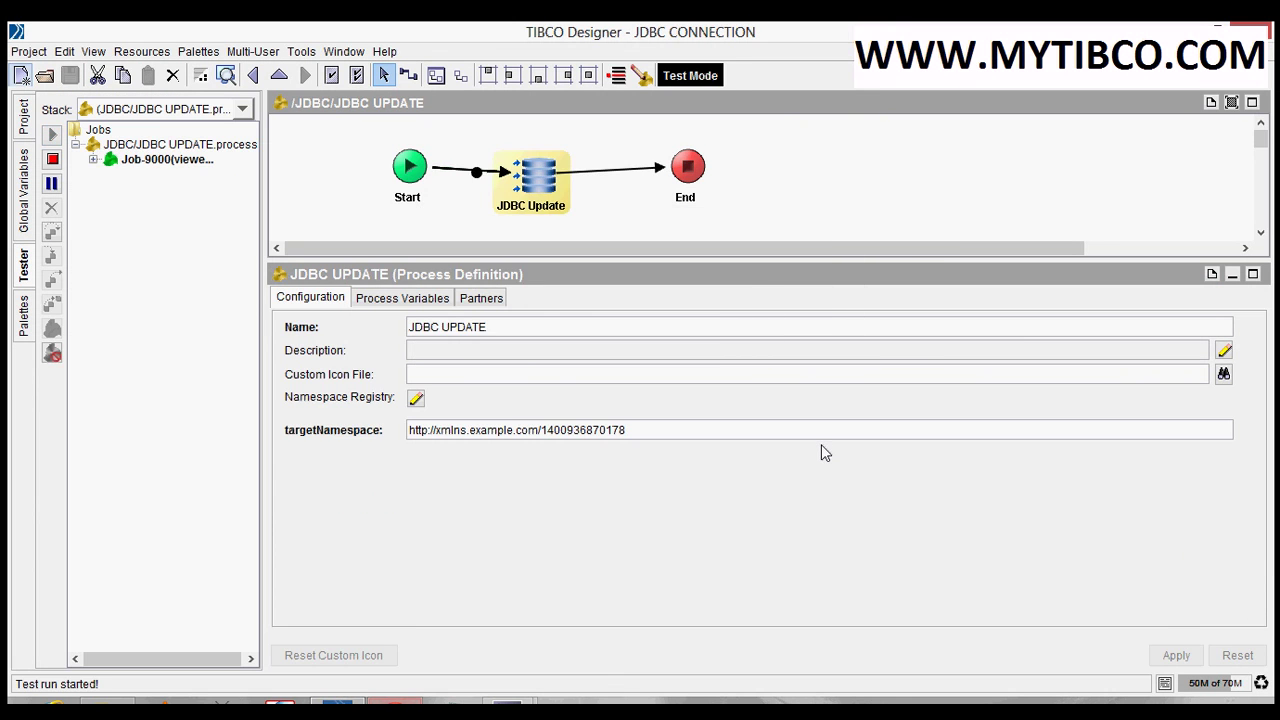
left_click(588, 205)
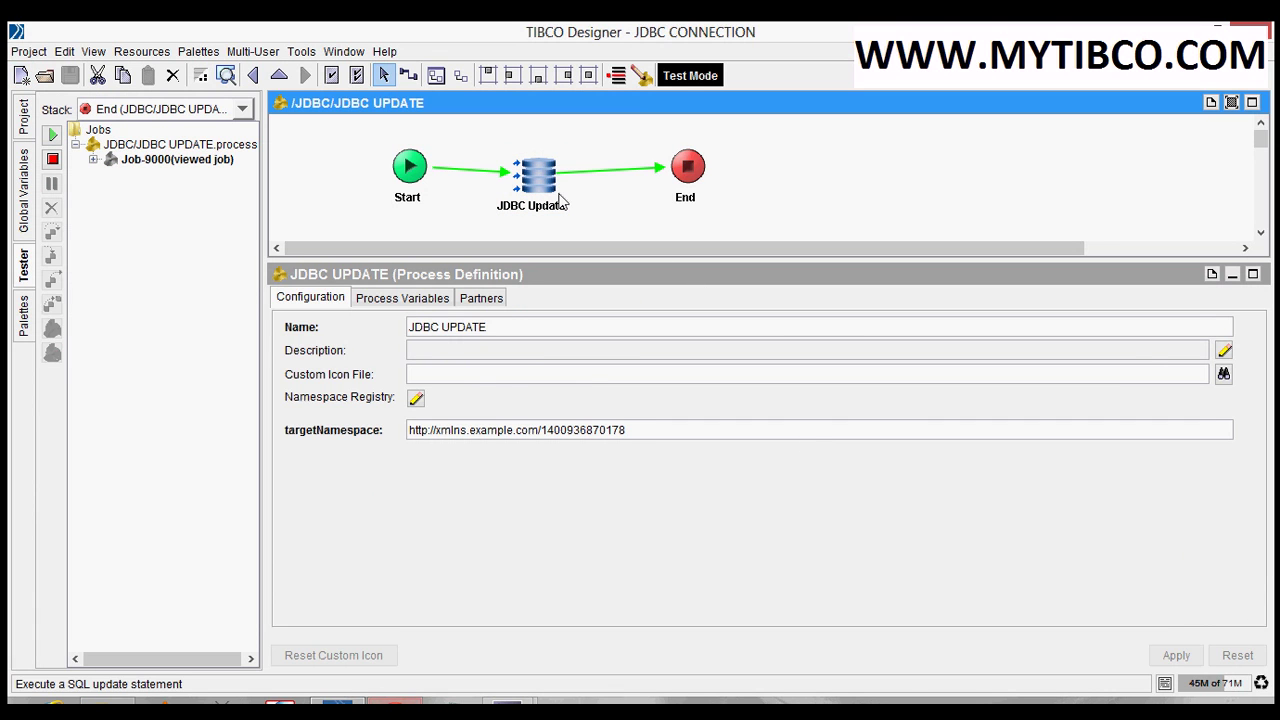
- Review the JDBC Update activity's run output, input data and advanced options, and stop the test run
left_click(557, 195)
left_click(607, 300)
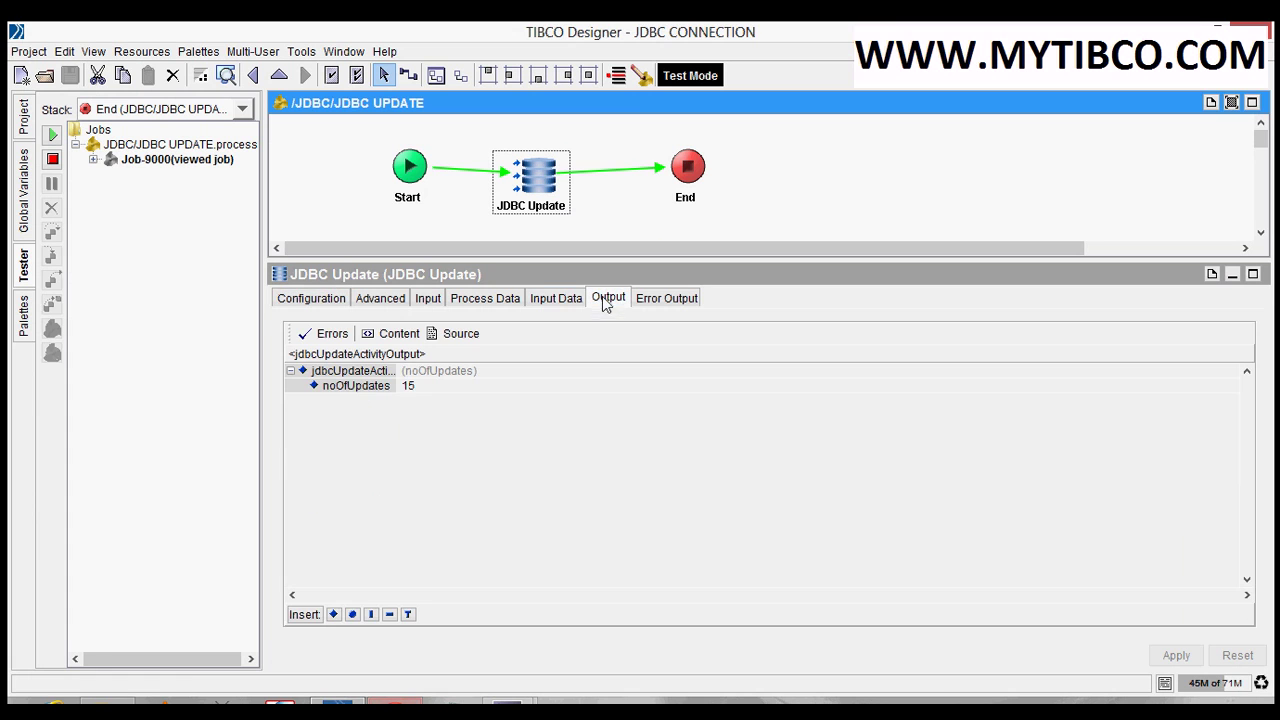
left_click(397, 371)
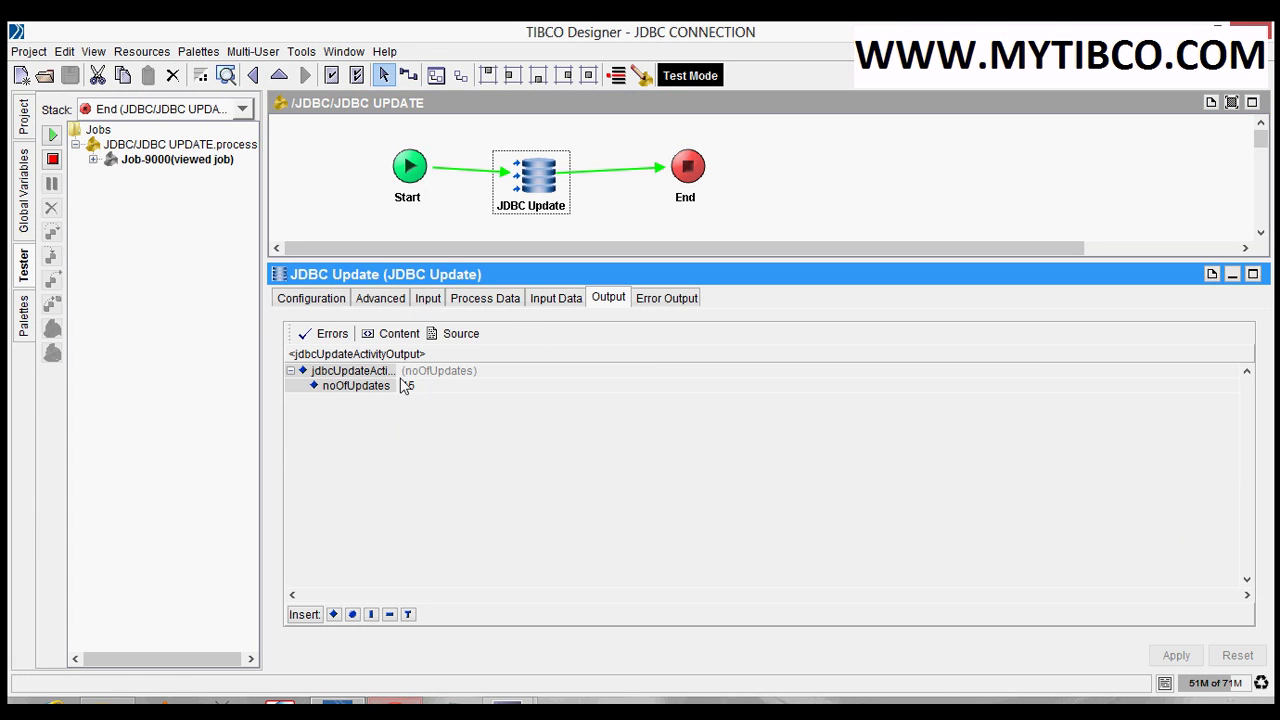
left_click_drag(396, 371, 457, 381)
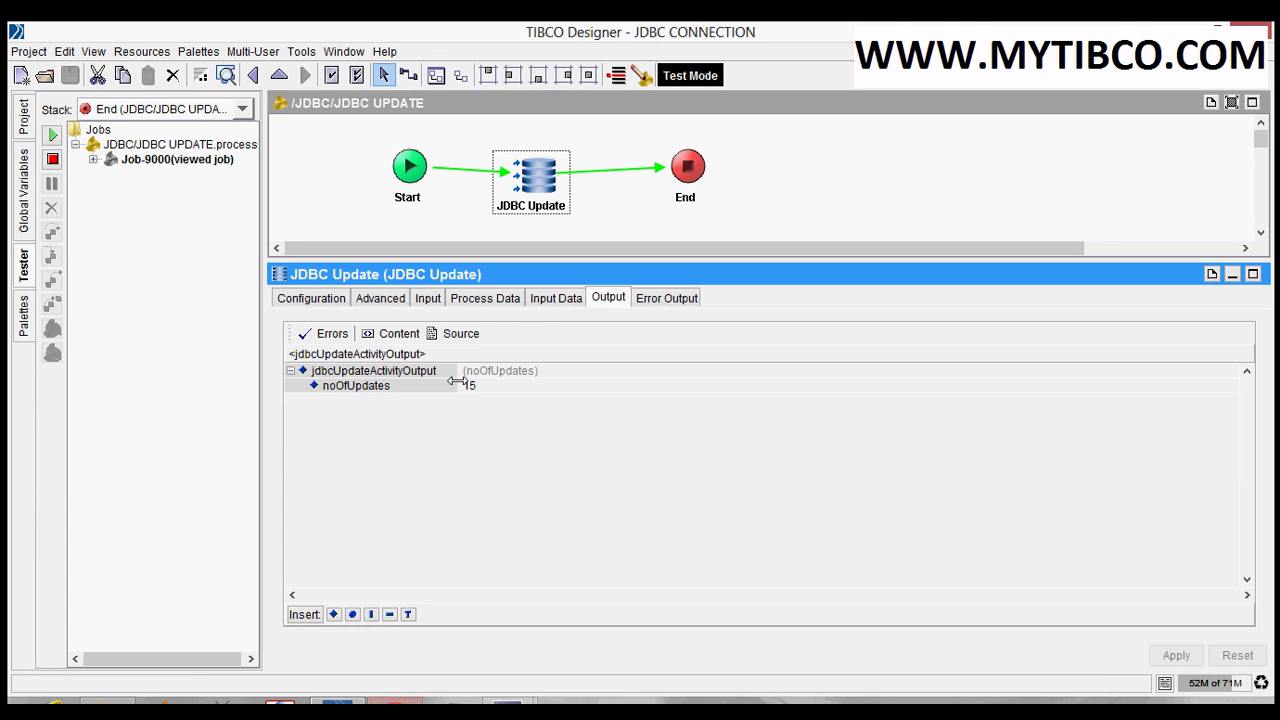
left_click(567, 300)
left_click(380, 300)
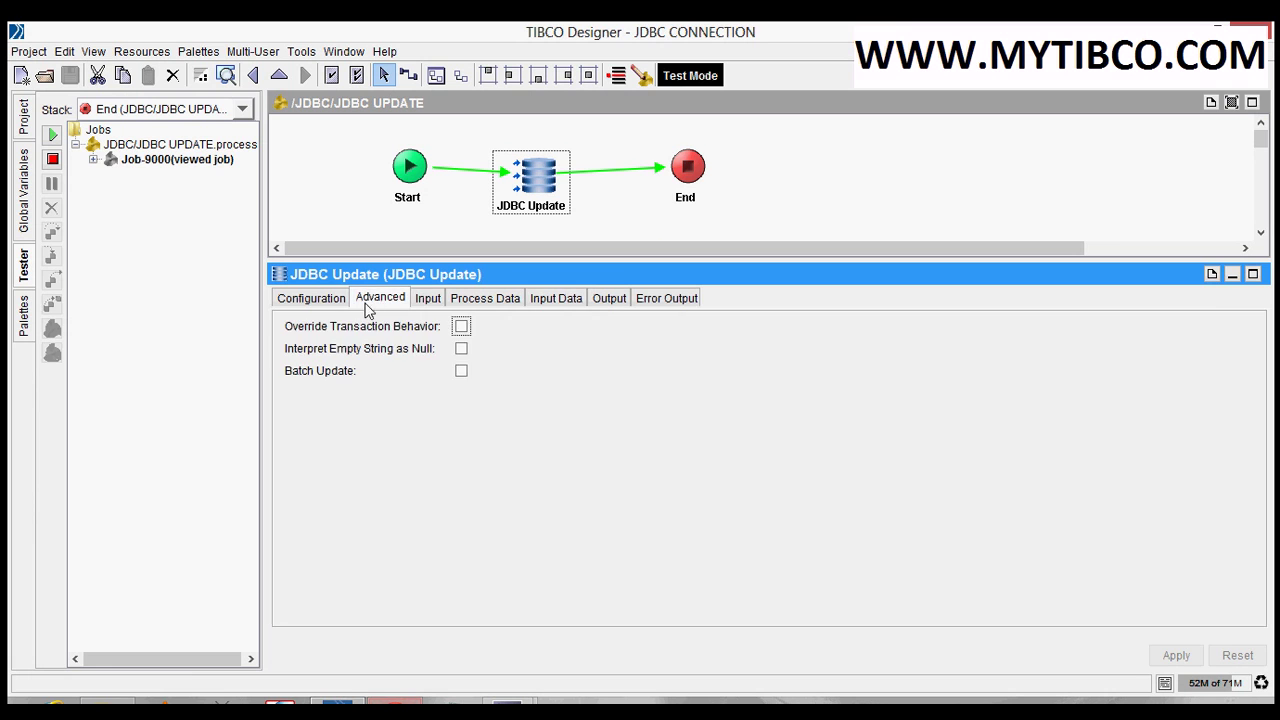
left_click(325, 298)
left_click(52, 159)
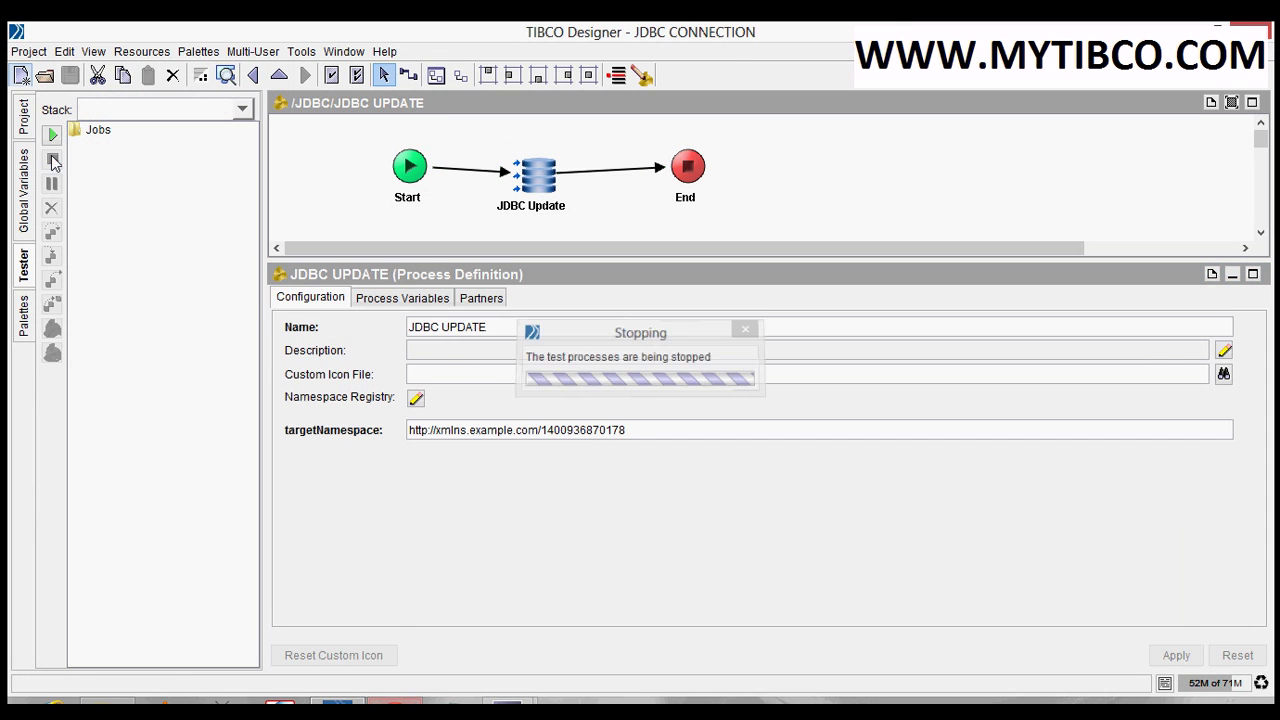
- Replace the JDBC Update activity's SQL statement with INSERT INTO EMP VALUES('1','A','25',1) and apply it
left_click(545, 203)
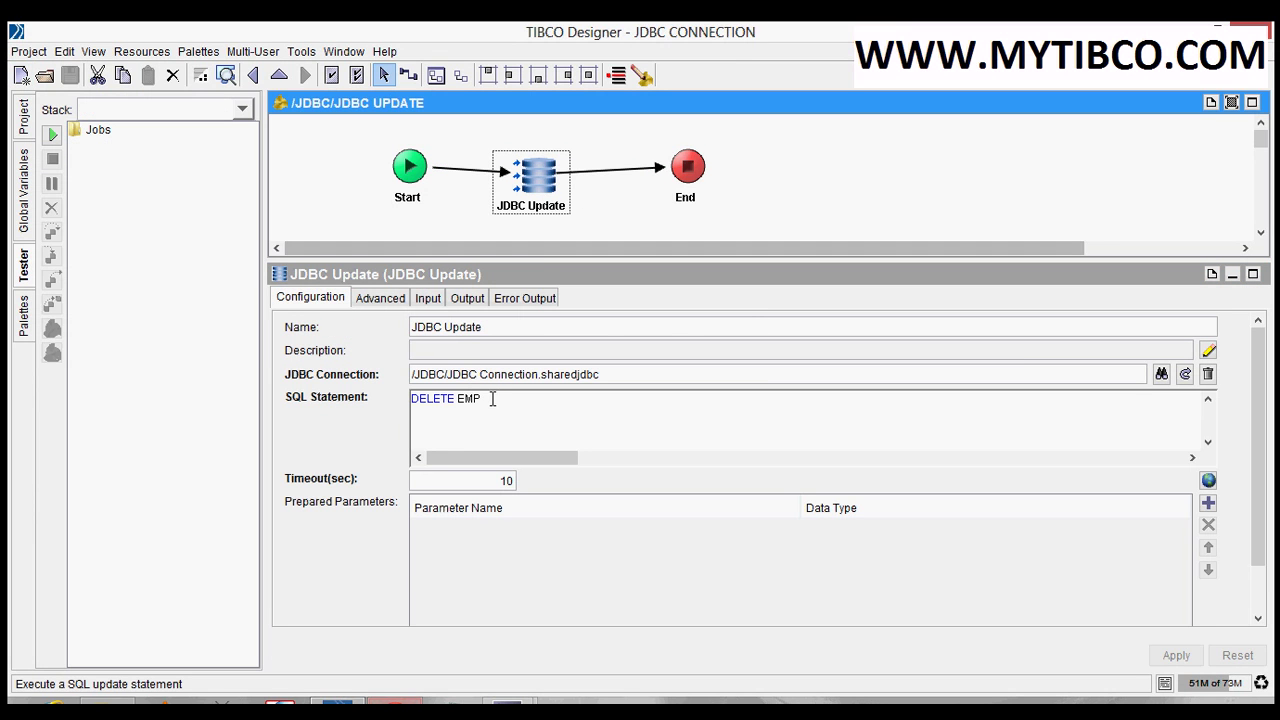
left_click_drag(490, 400, 411, 400)
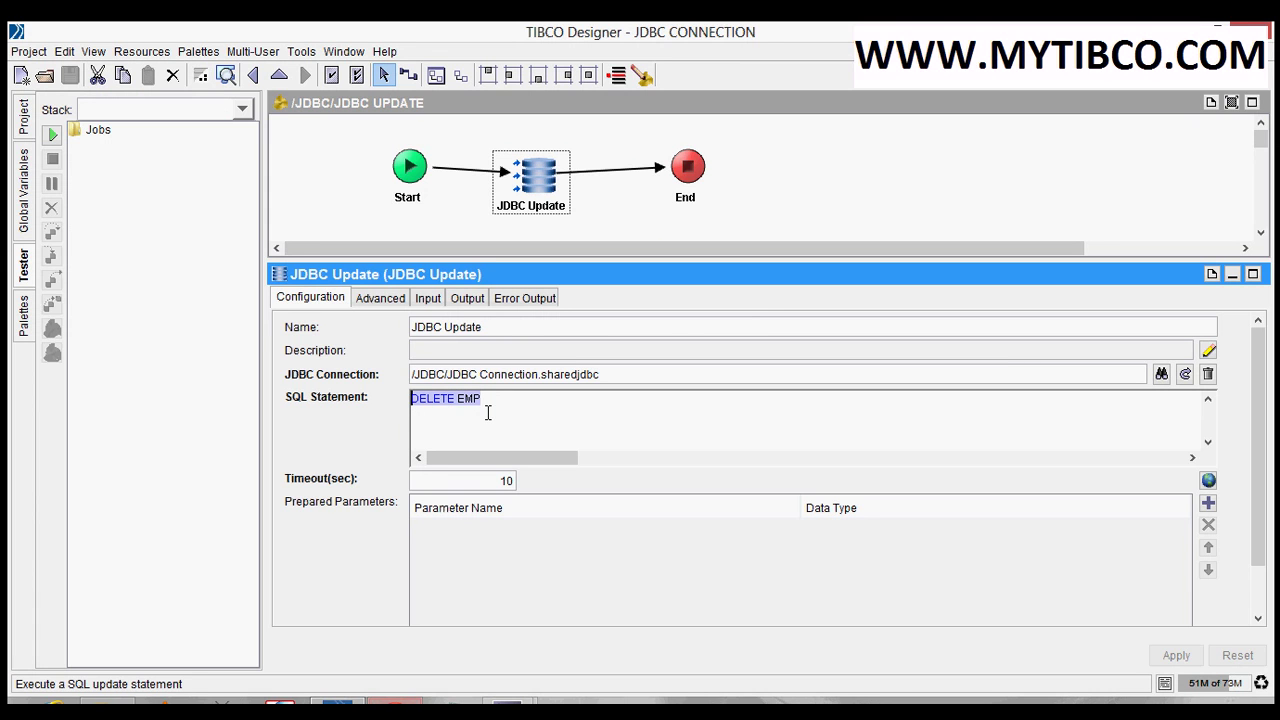
type("INSERT")
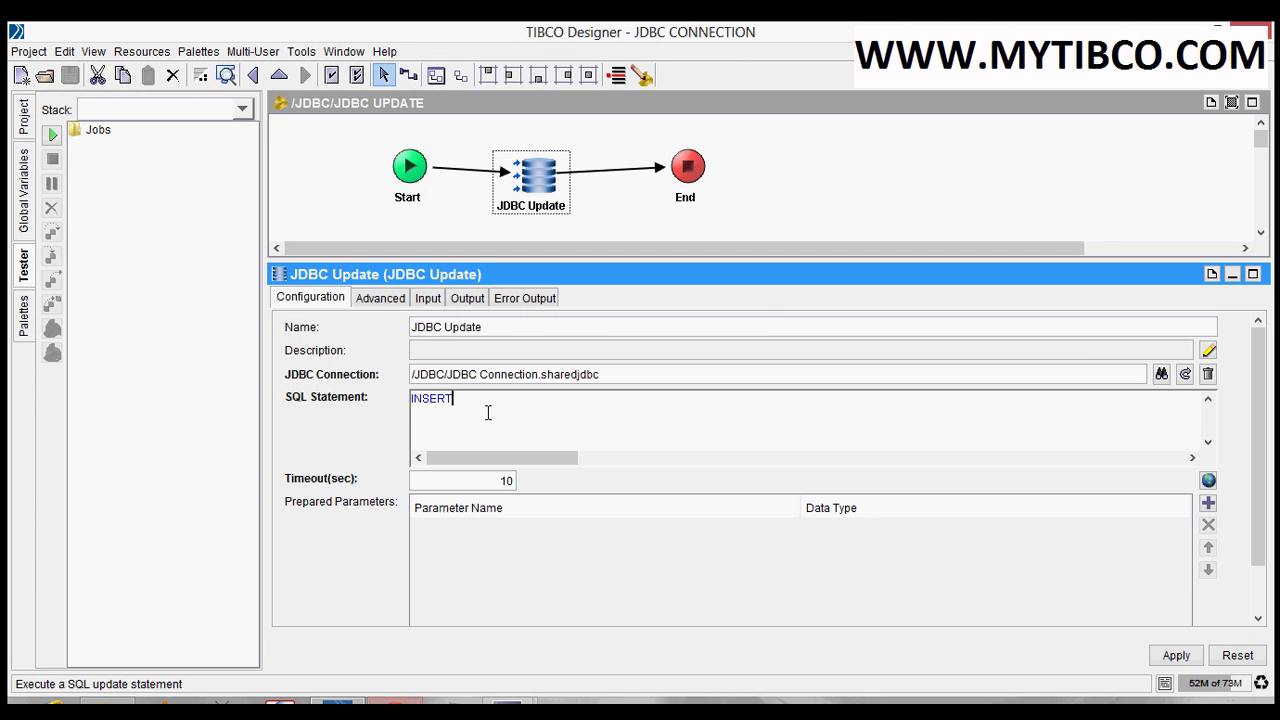
type(" INTO EMP VALUES")
type("A','25',1")
type(")")
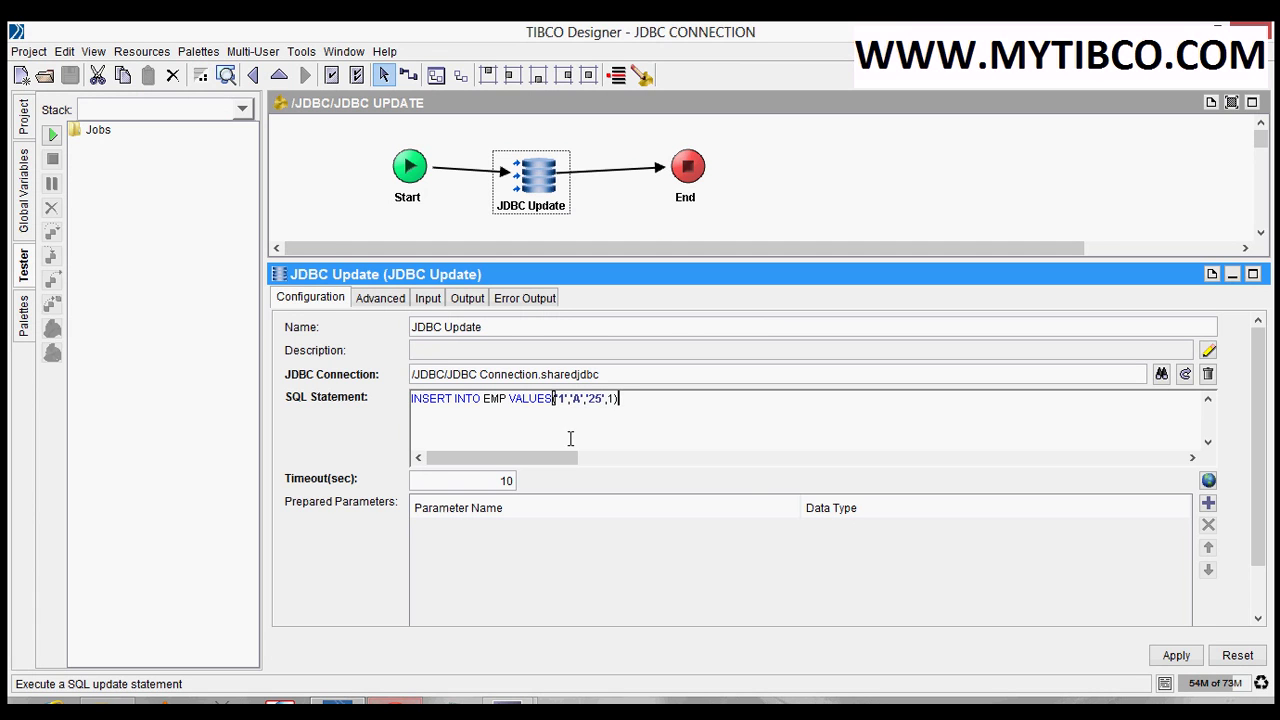
left_click(1170, 660)
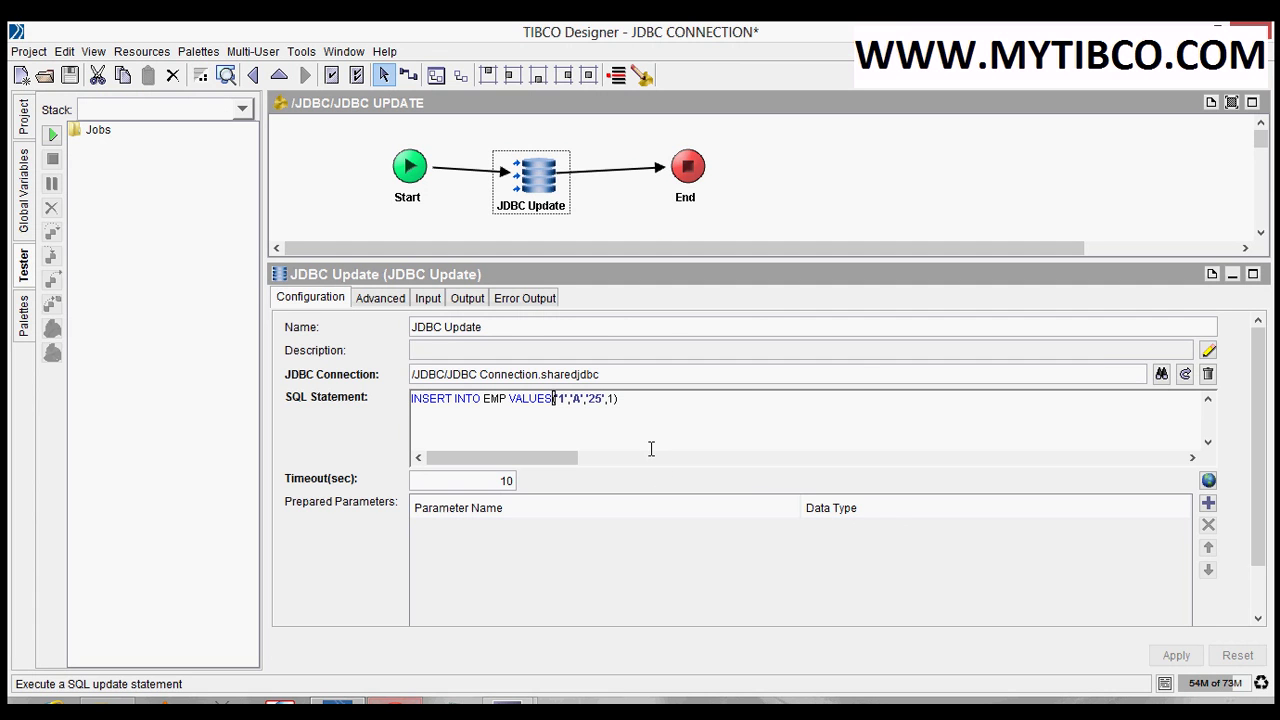
- Save the project and start a test run of the current JDBC UPDATE process
left_click(55, 138)
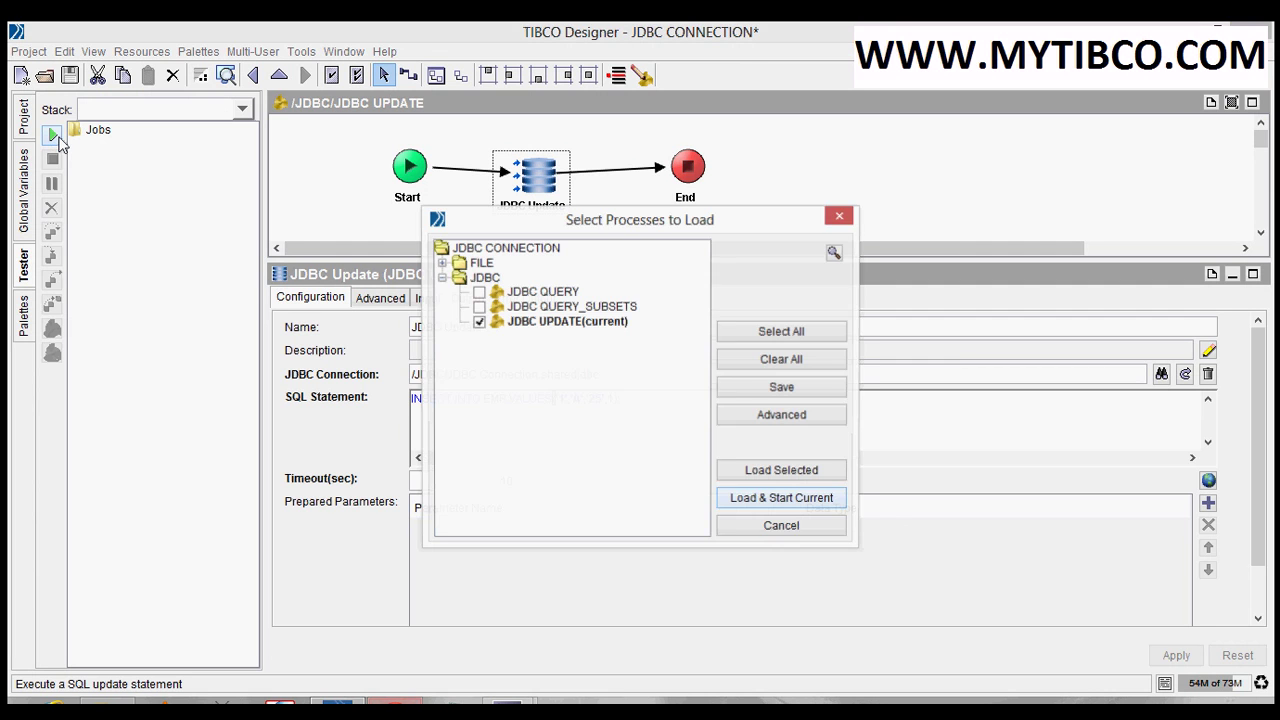
left_click(764, 360)
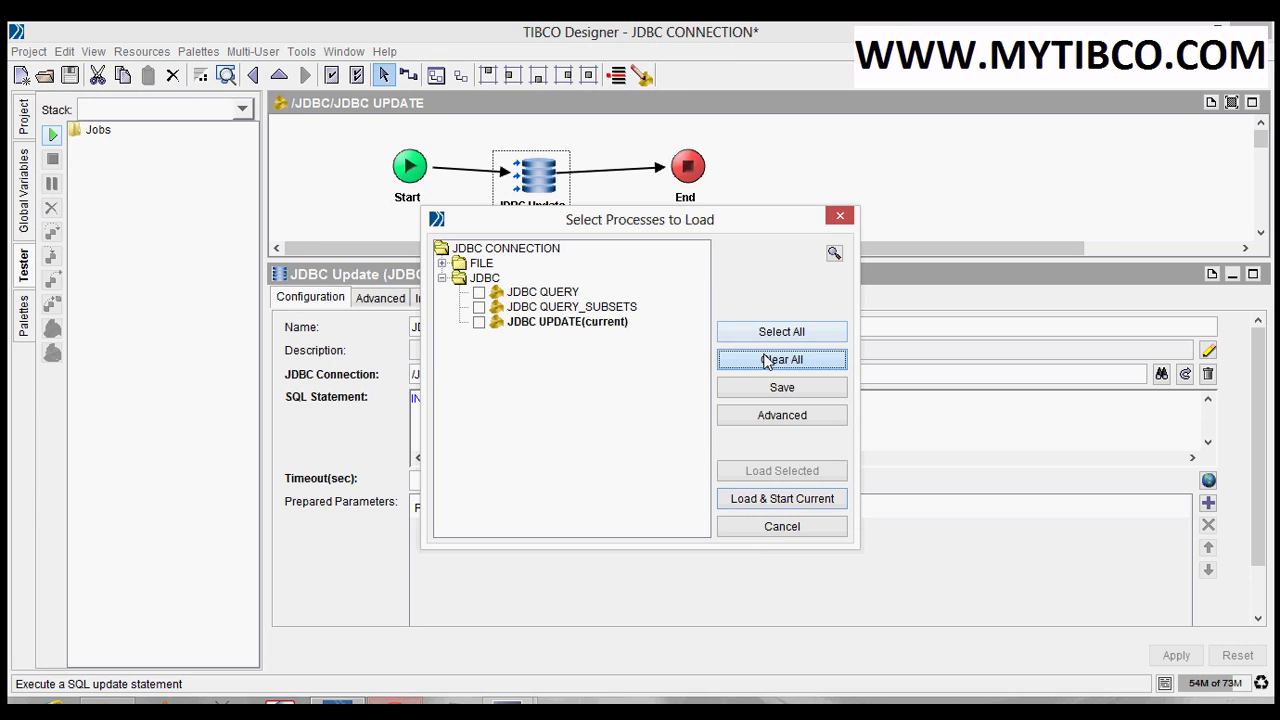
left_click(782, 498)
left_click(604, 406)
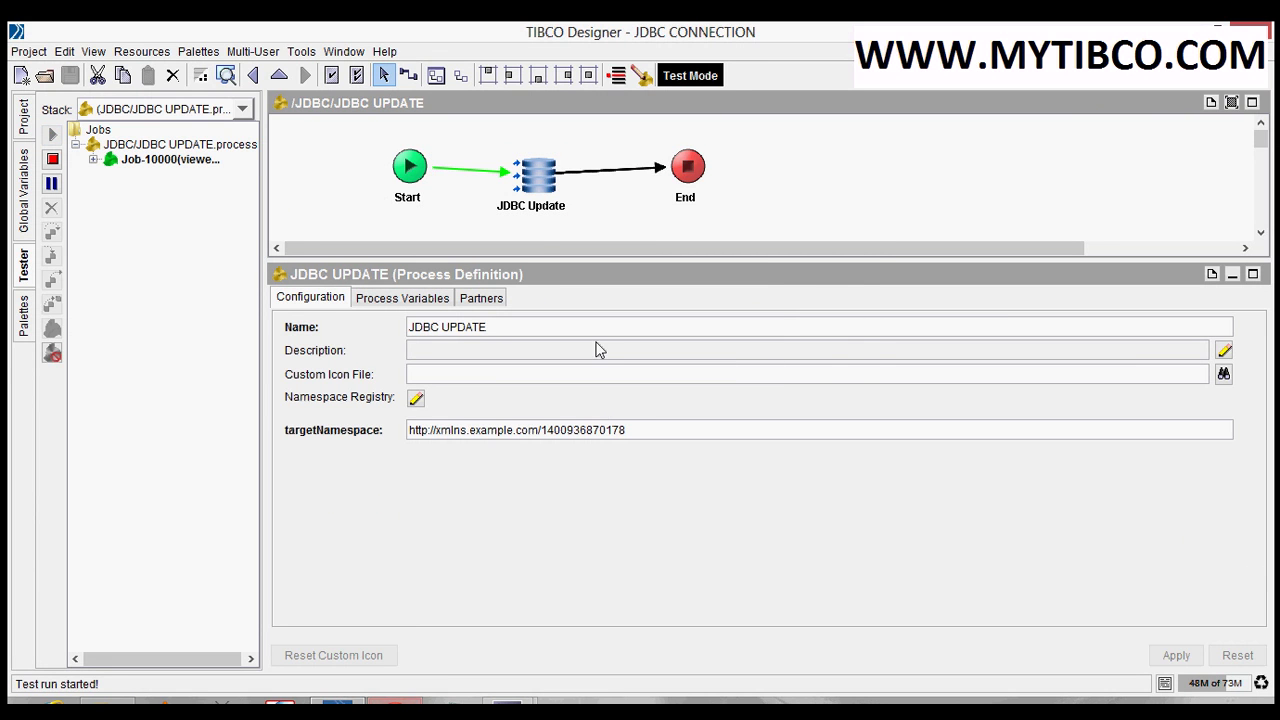
- Examine the JDBC Update activity's run output, widening the name column to read the full element name
left_click(531, 180)
left_click(608, 298)
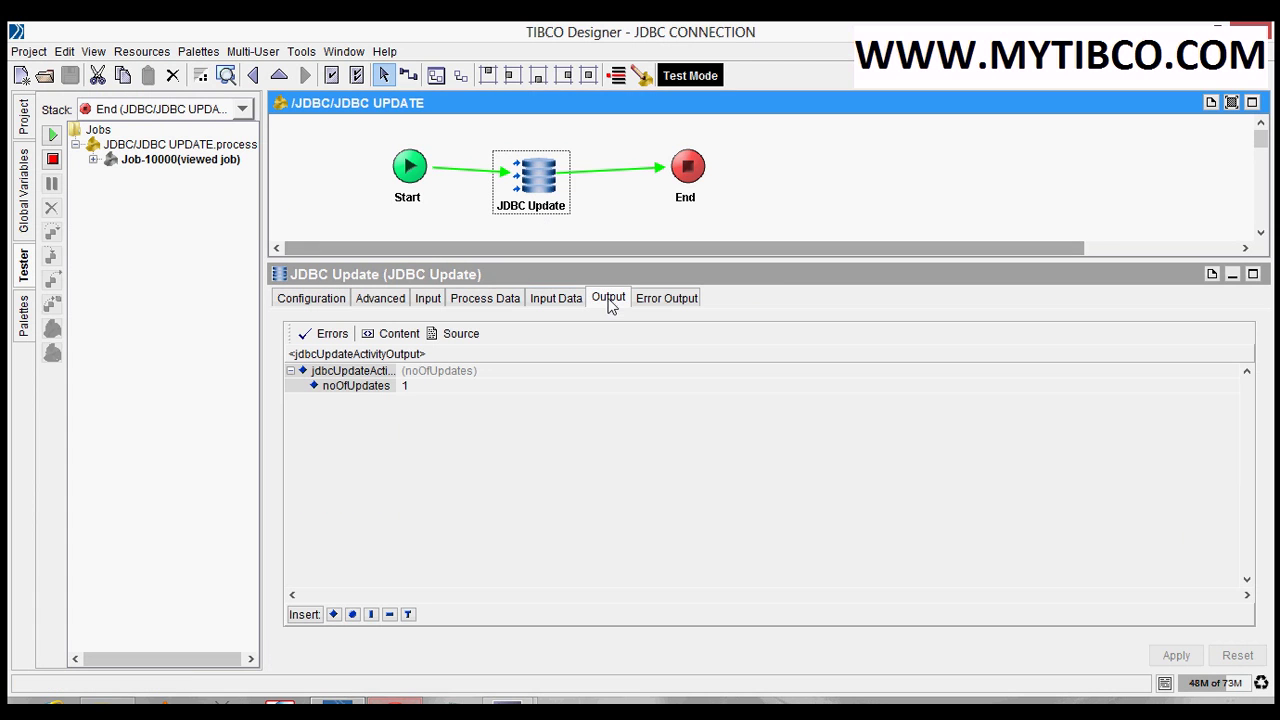
left_click(393, 370)
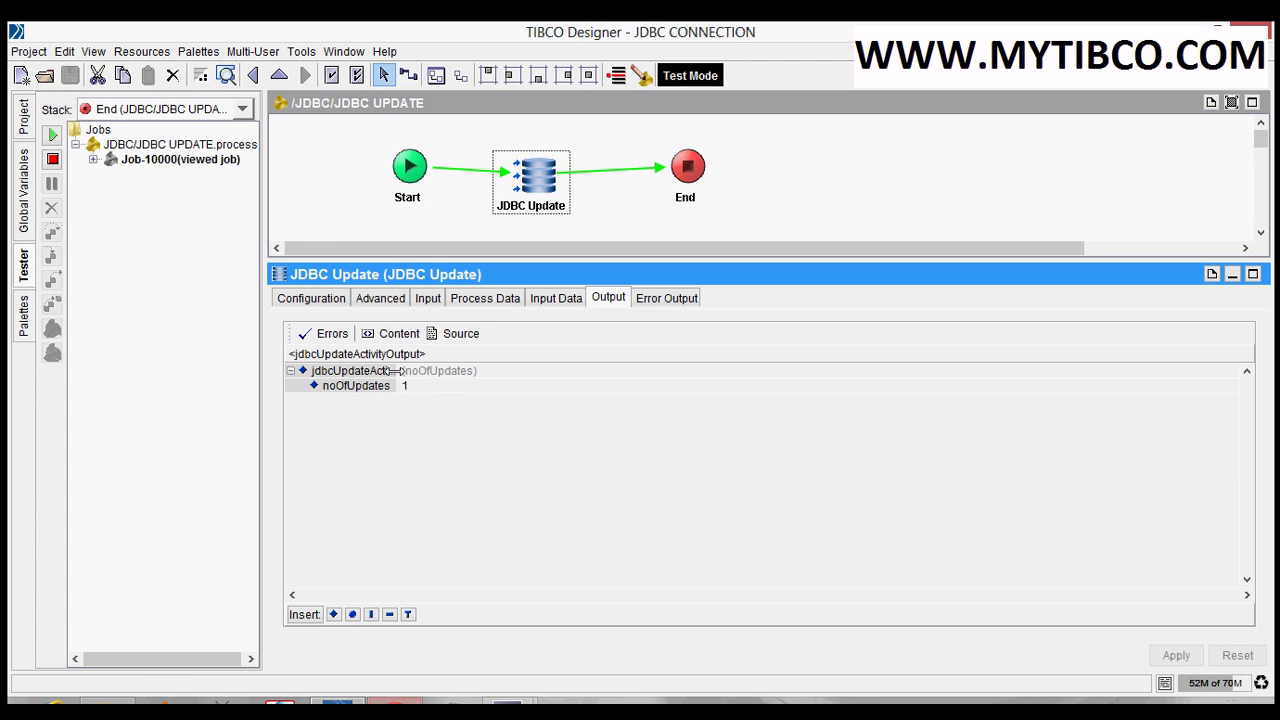
left_click_drag(393, 370, 449, 372)
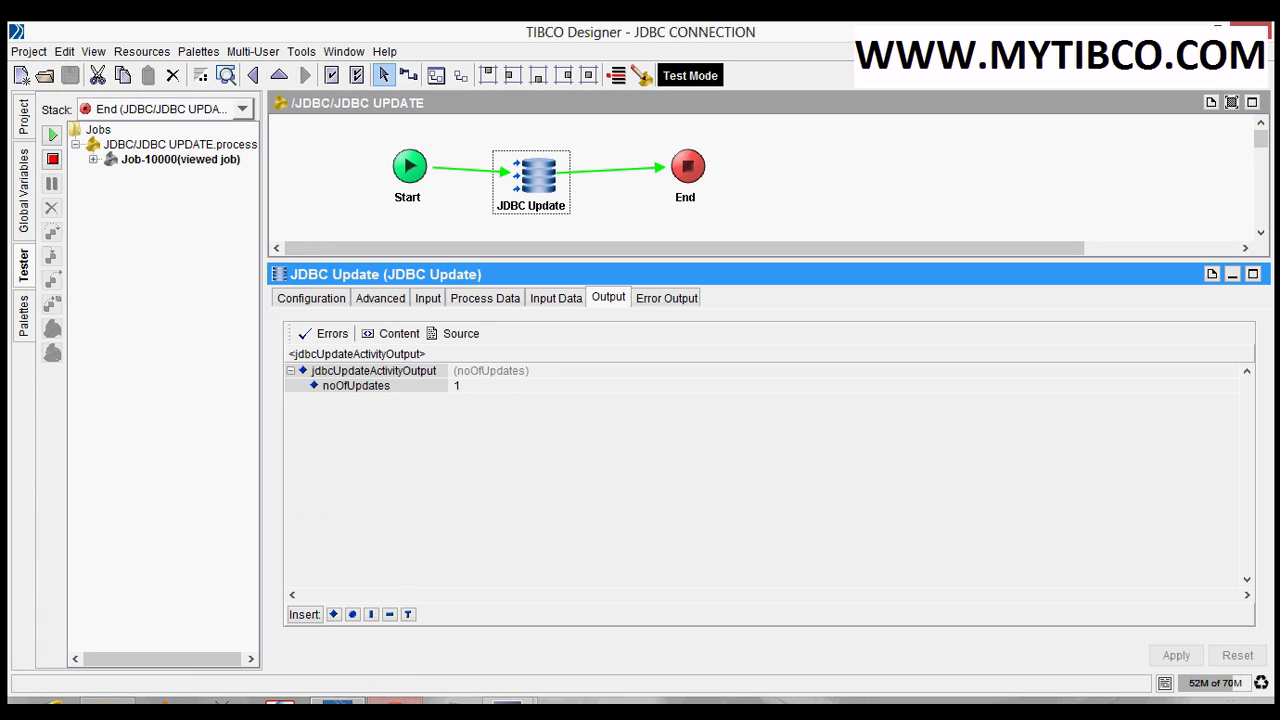
- Switch to Oracle SQL Commands in the browser and run SELECT * FROM EMP to check the inserted row
key("alt+Tab")
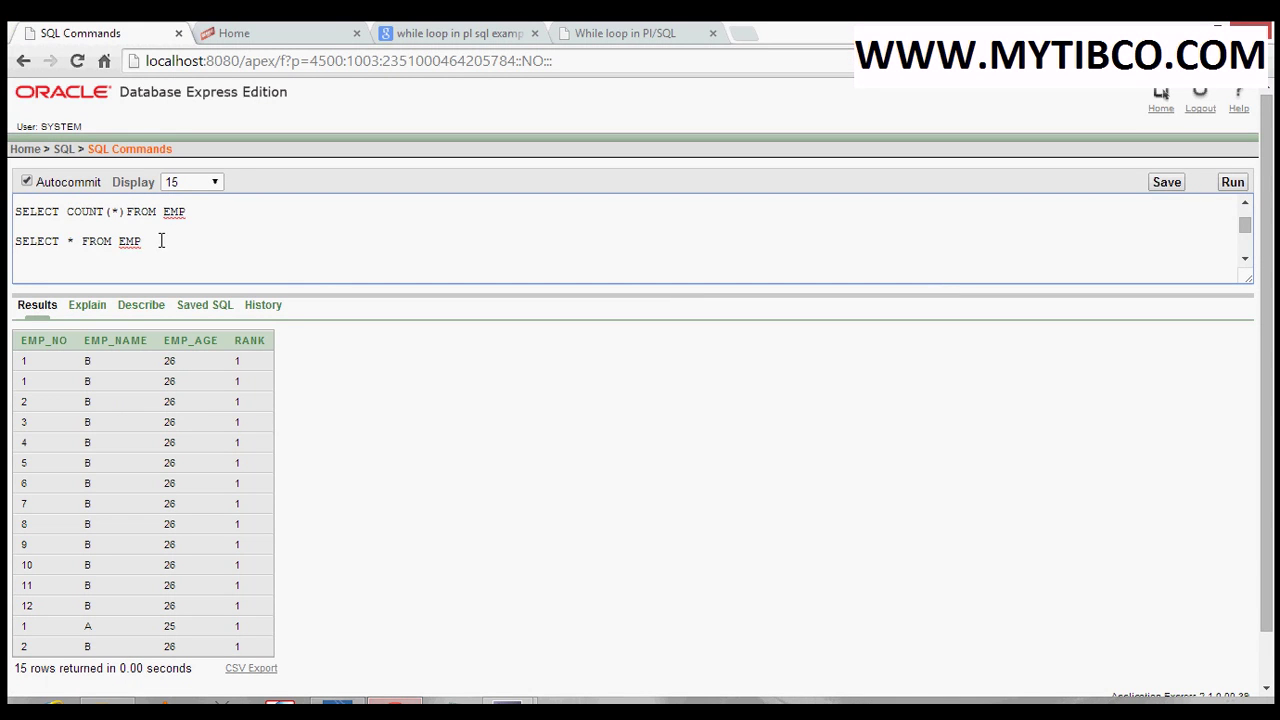
left_click_drag(160, 241, 10, 241)
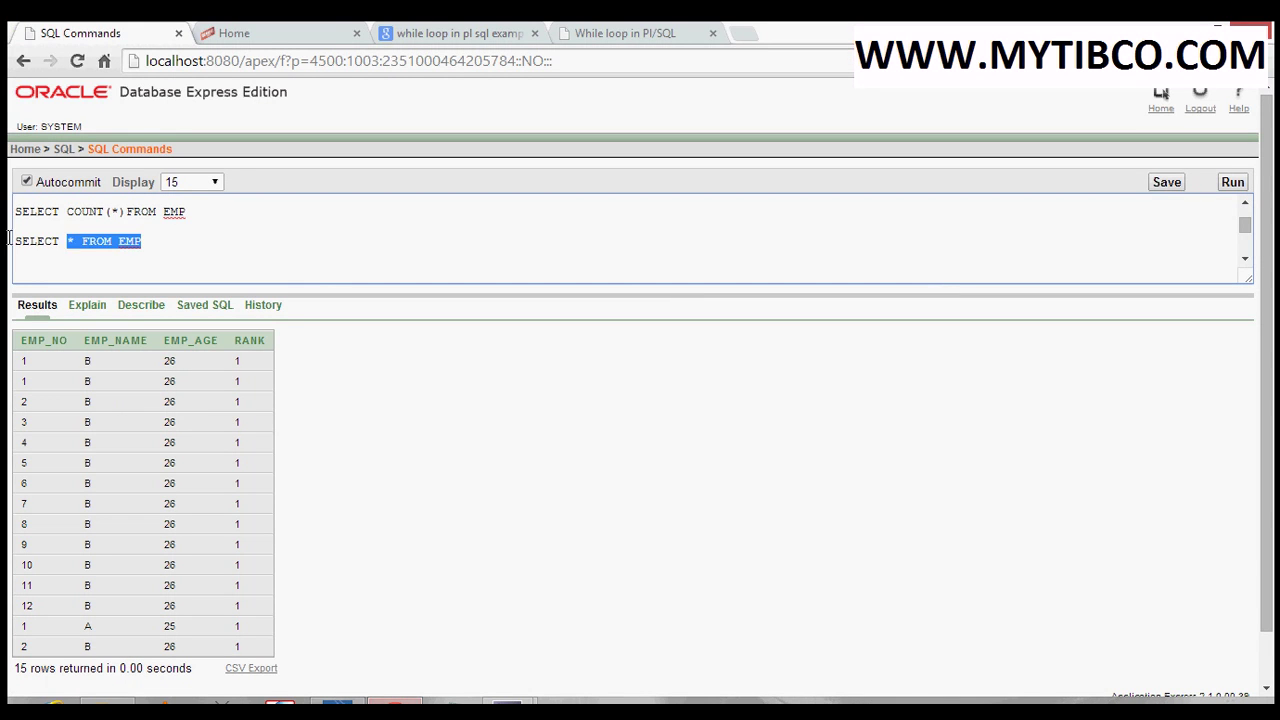
left_click(1233, 183)
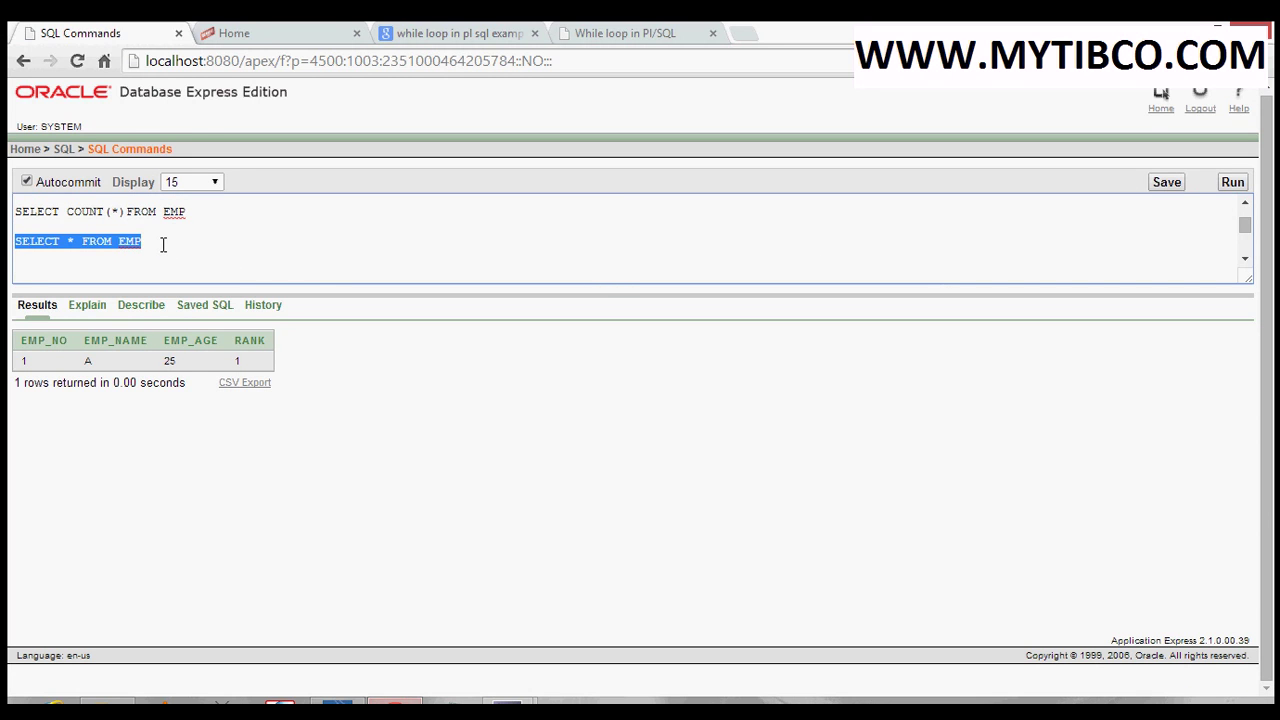
- Return to TIBCO Designer and stop the JDBC UPDATE test run
key("alt+Tab")
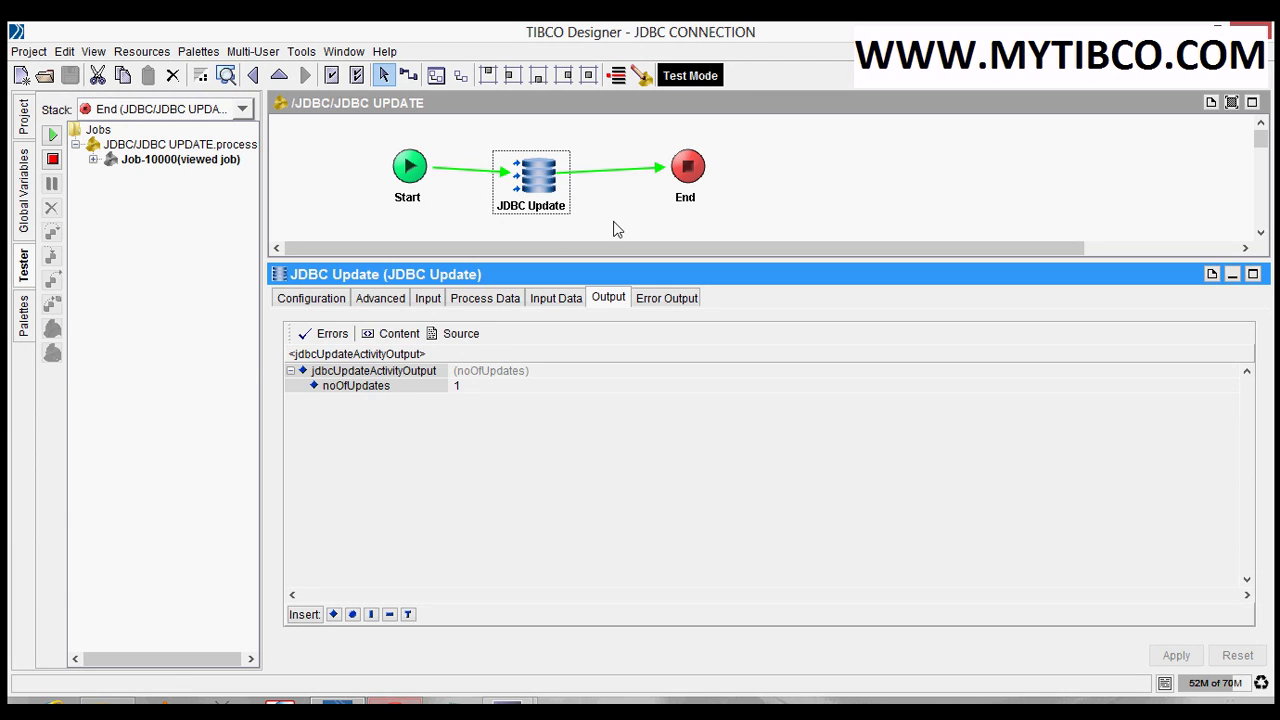
left_click(574, 204)
left_click(537, 183)
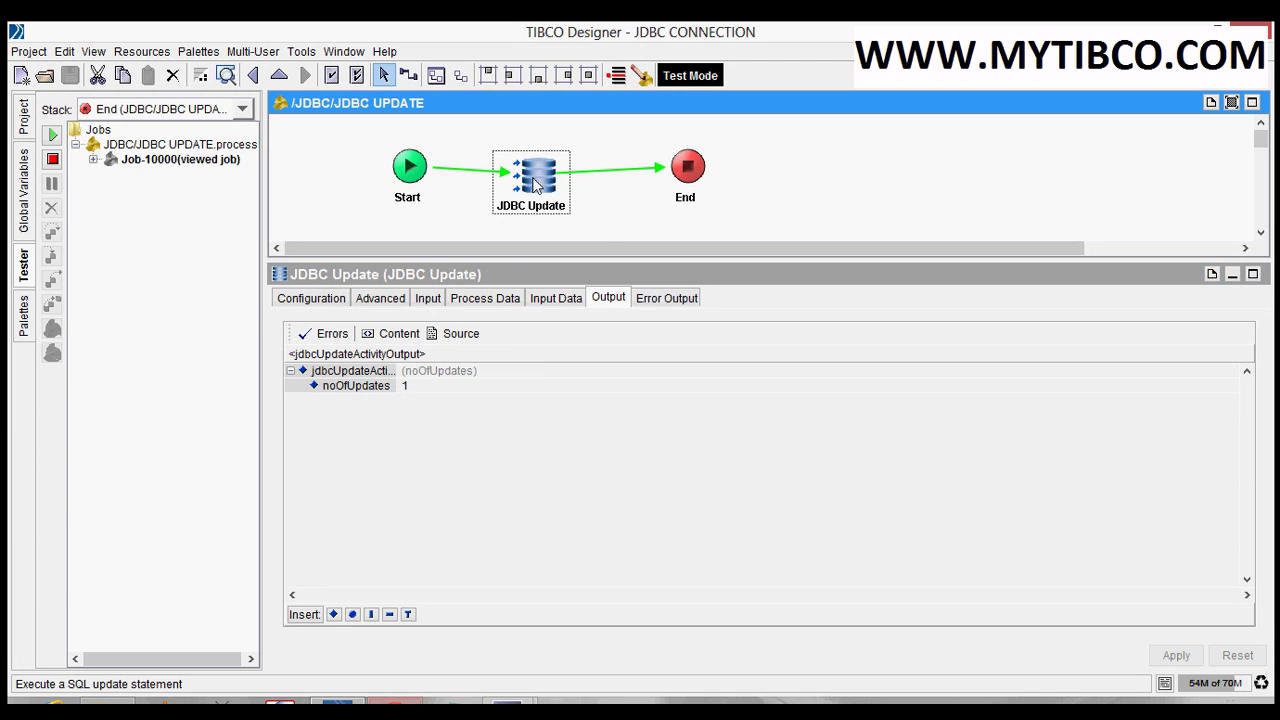
left_click(54, 160)
- Parameterize the JDBC Update activity's SQL statement as INSERT INTO EMP VALUES(?,?,?,2)
left_click(538, 192)
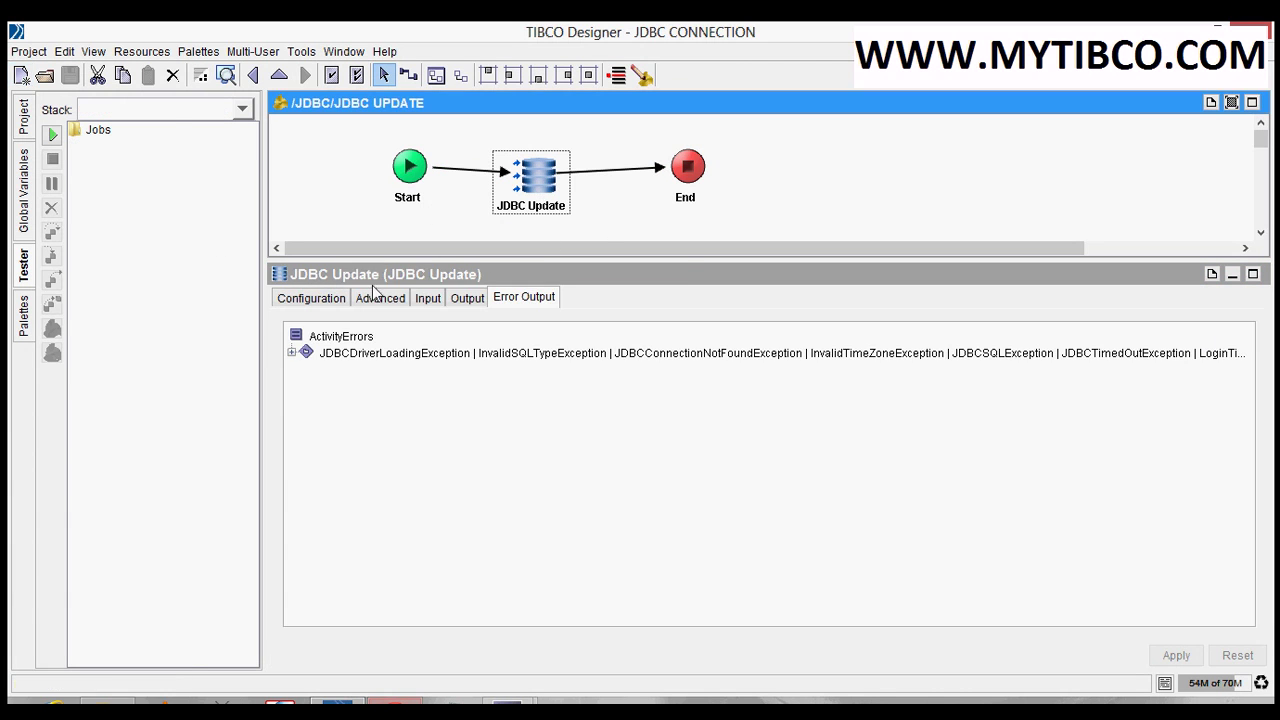
left_click(425, 299)
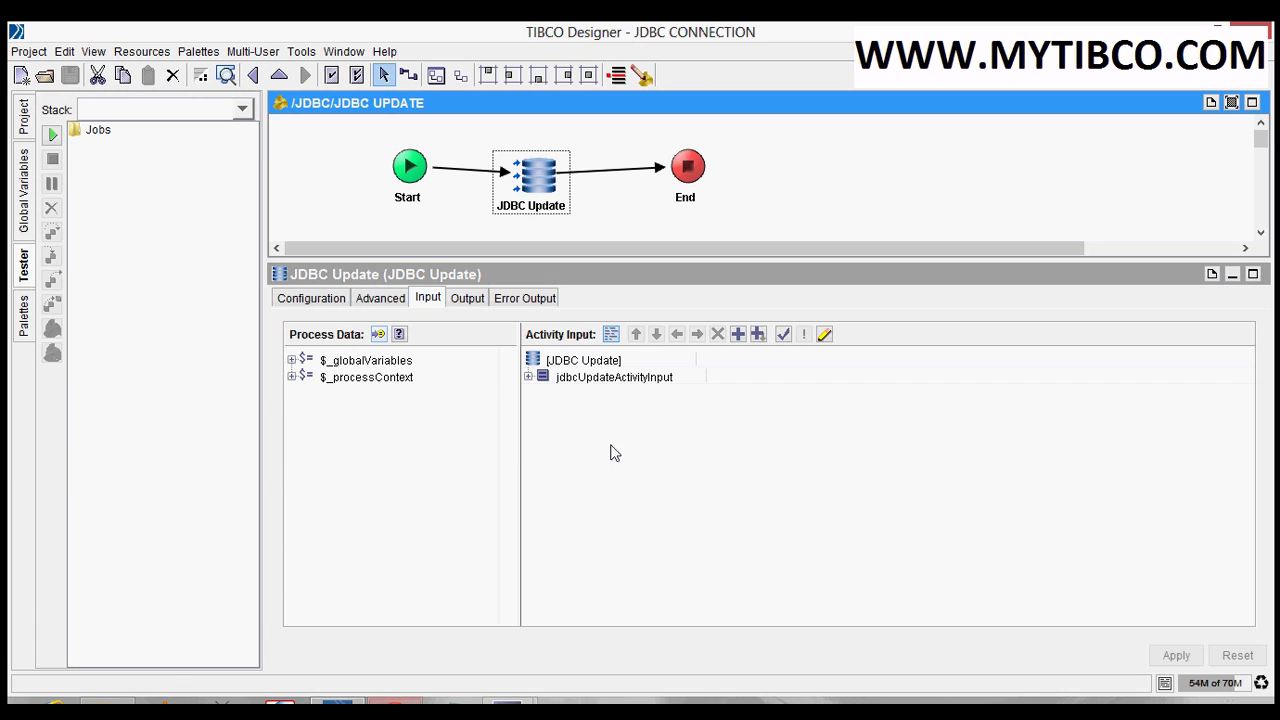
left_click(330, 303)
left_click(565, 398)
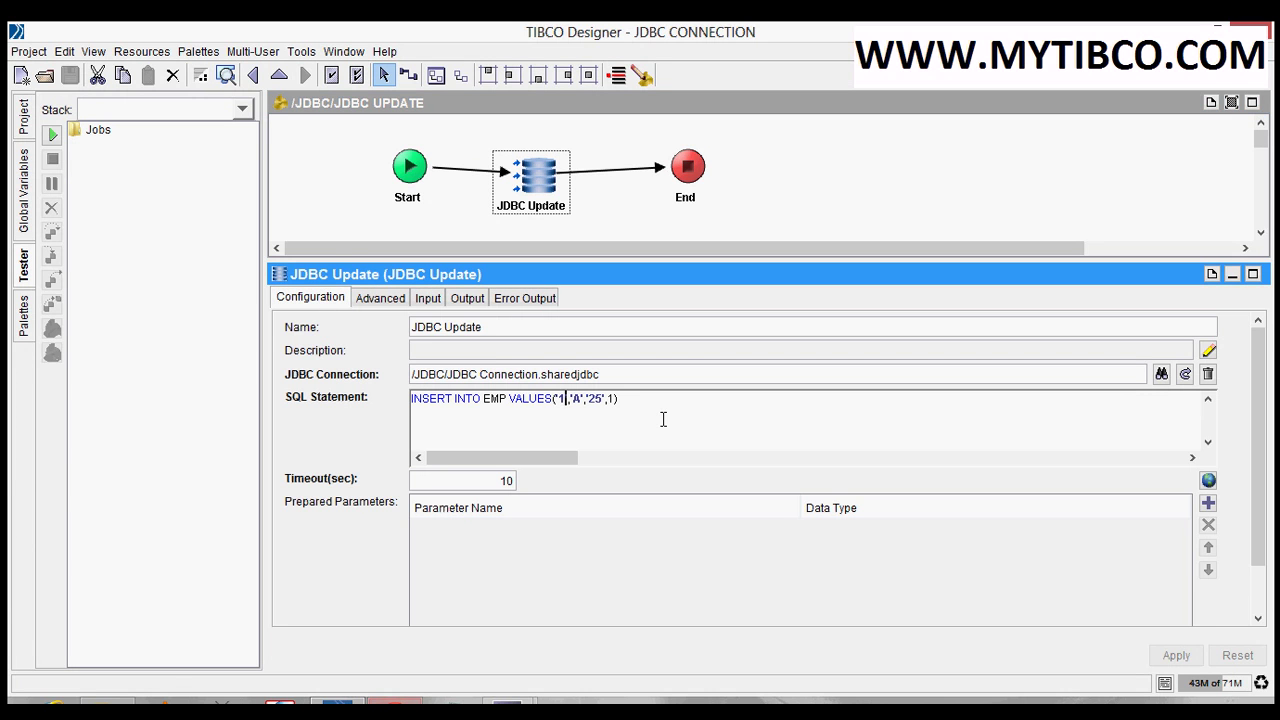
key("BackSpace")
key("BackSpace")
key("BackSpace")
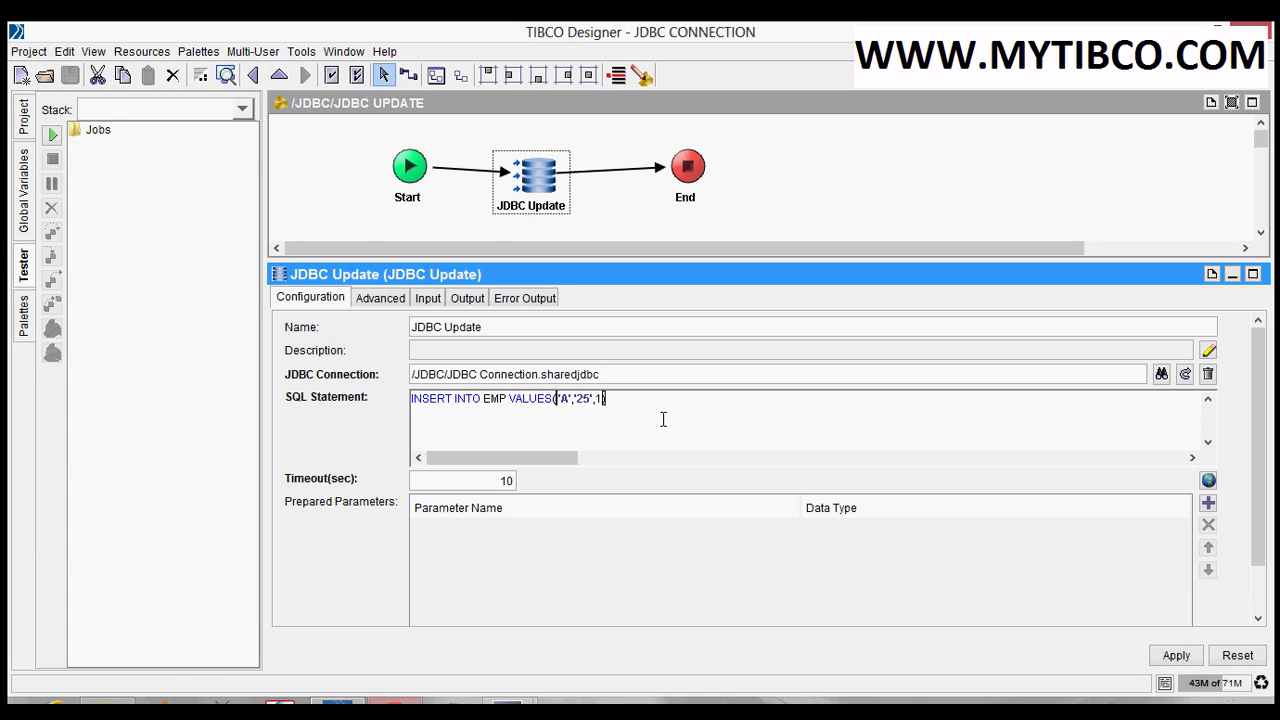
key("Delete")
key("Delete")
key("Delete")
key("Delete")
key("Delete")
key("Delete")
key("Delete")
key("Delete")
key("Delete")
key("Delete")
key("BackSpace")
type("?")
left_click_drag(593, 398, 557, 400)
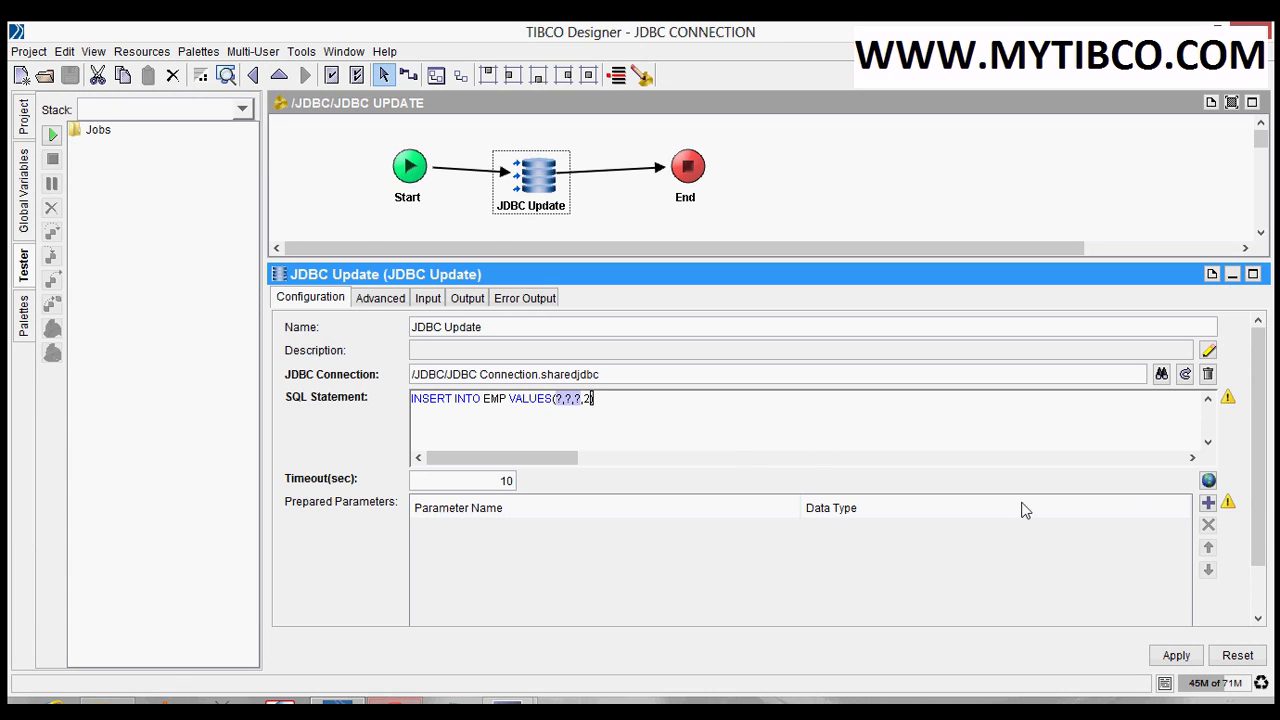
- Add three VARCHAR prepared parameters named EMP_NO, EMP_NAME and EMP_AGE, and apply the configuration
left_click(1208, 505)
left_click(1208, 505)
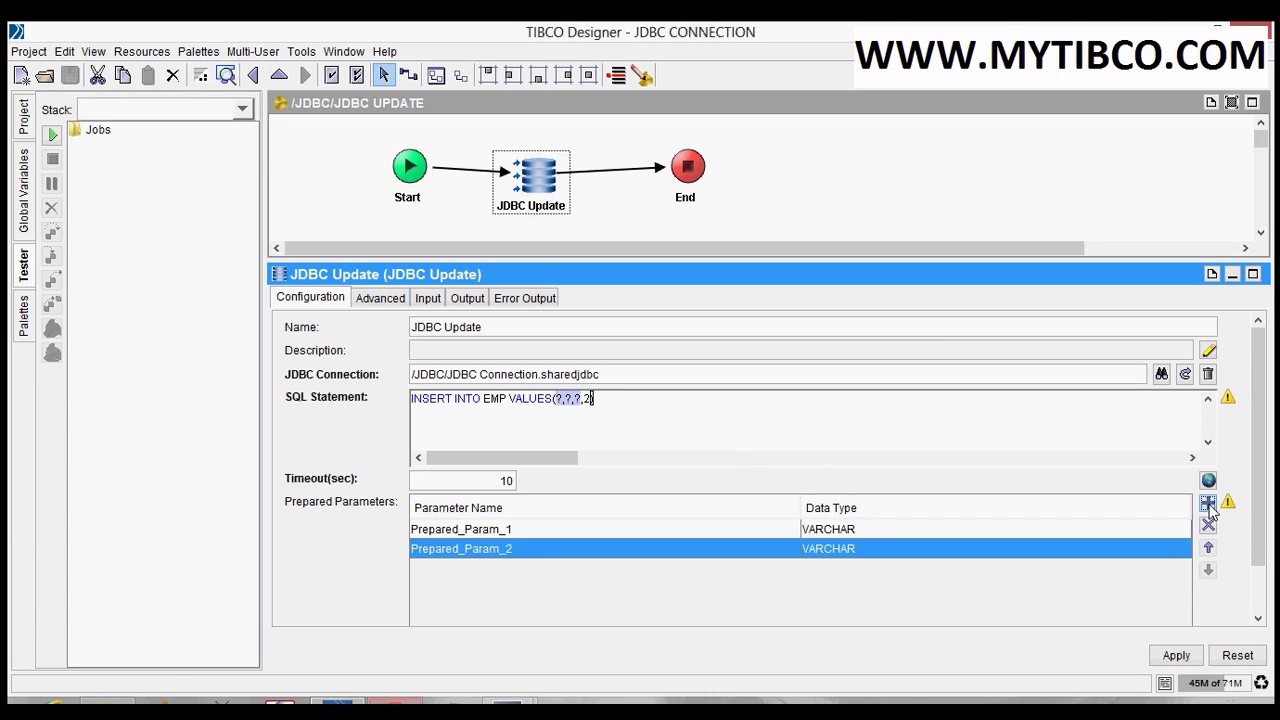
left_click(1208, 505)
double_click(586, 532)
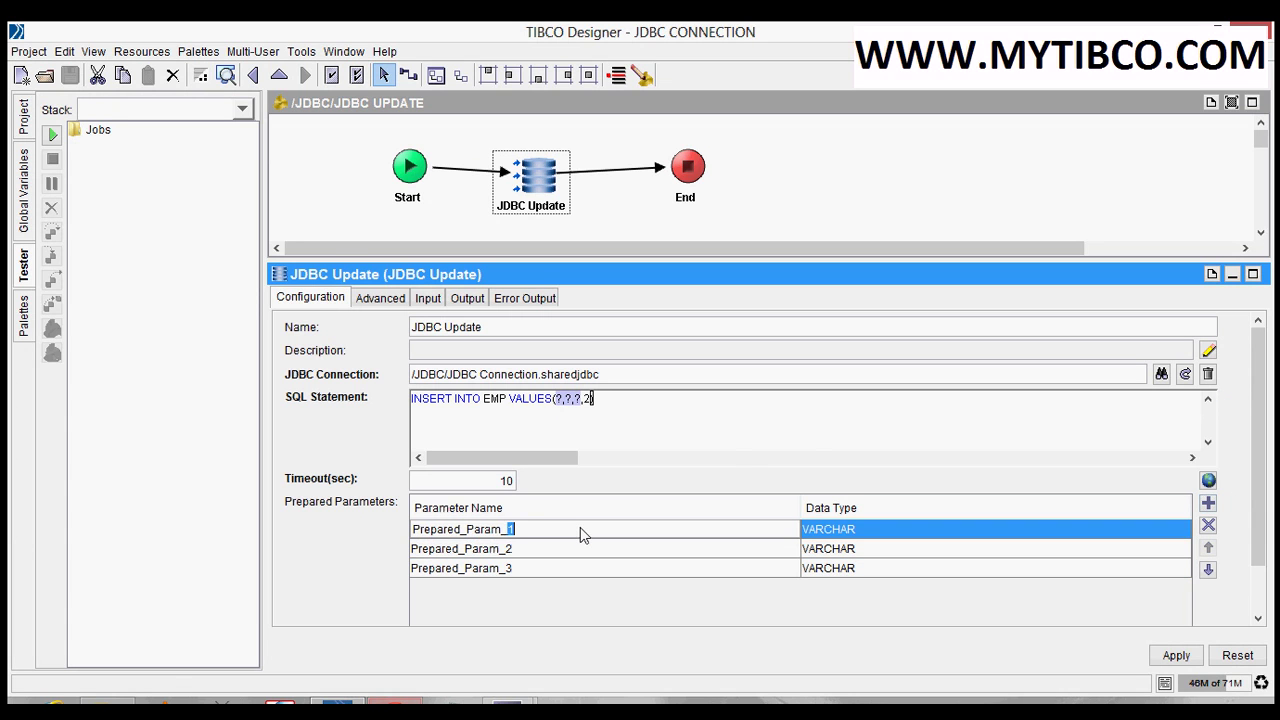
type("EMP_NO")
double_click(528, 557)
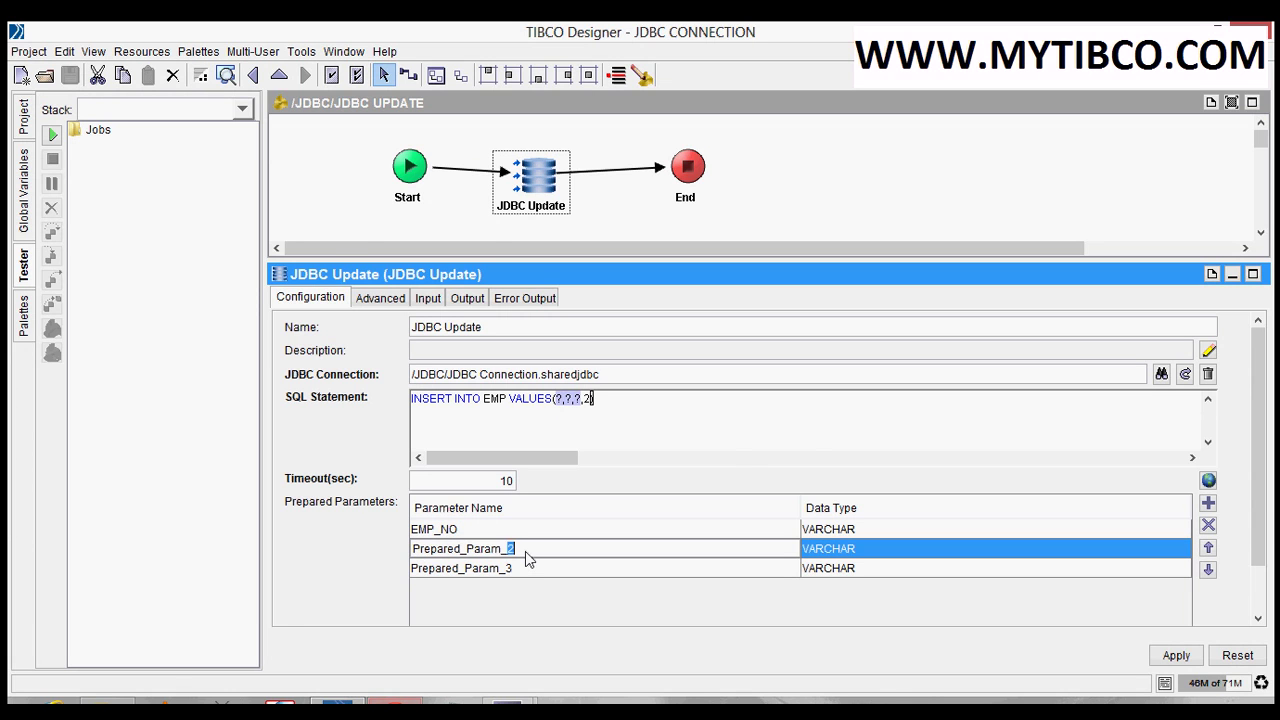
type("EMP_NAME")
left_click(528, 568)
double_click(527, 567)
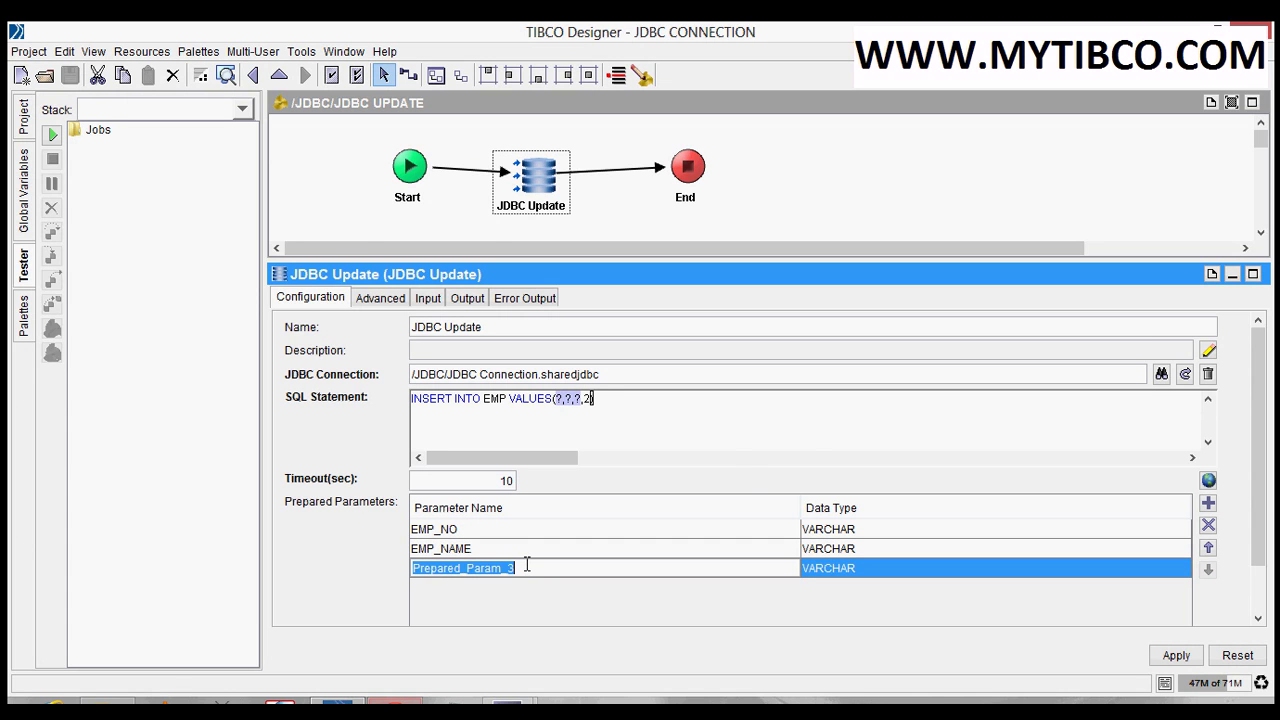
type("EMP_AGE")
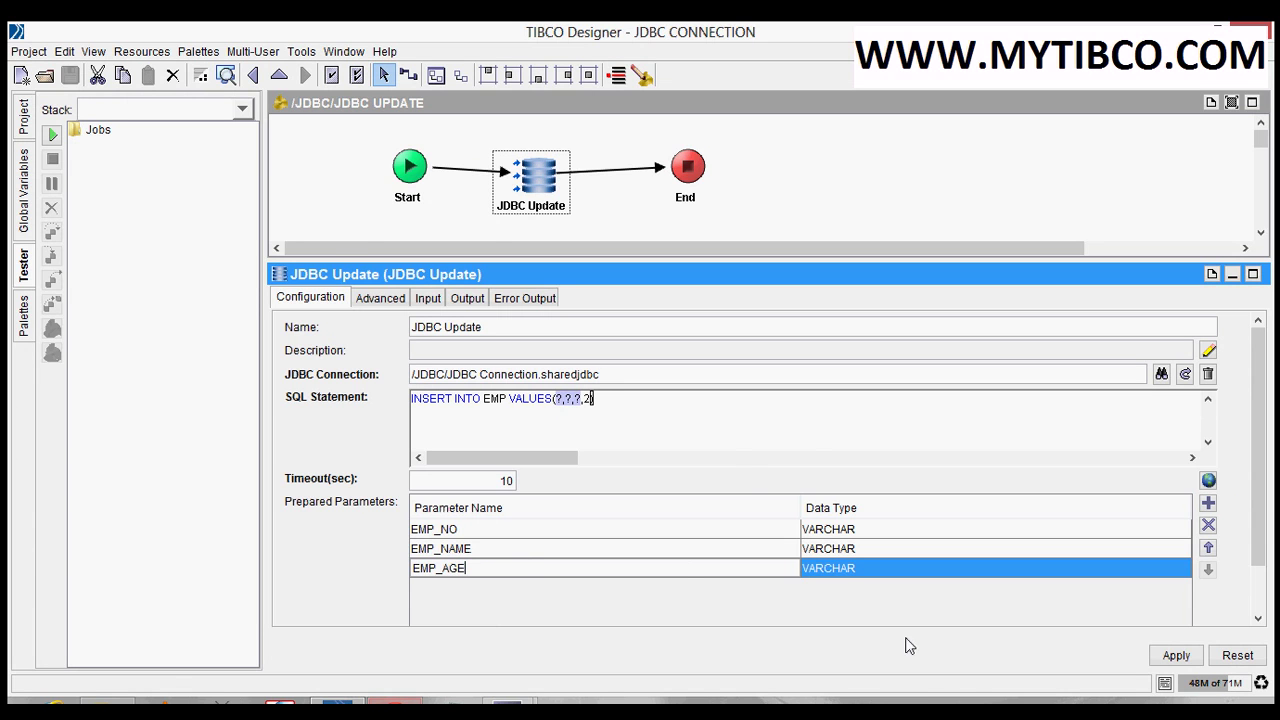
left_click(1160, 660)
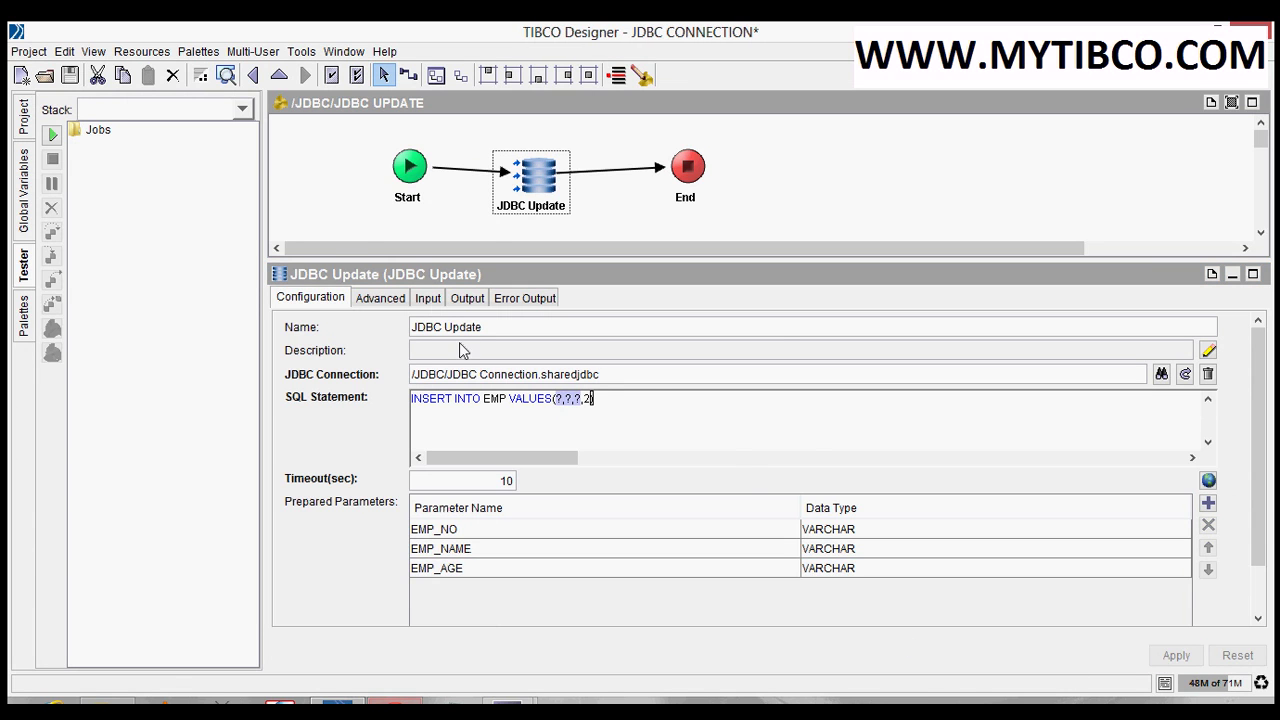
- Map the activity input values EMP_NO to '2', EMP_NAME to 'B' and EMP_AGE to '26', and apply them
left_click(427, 298)
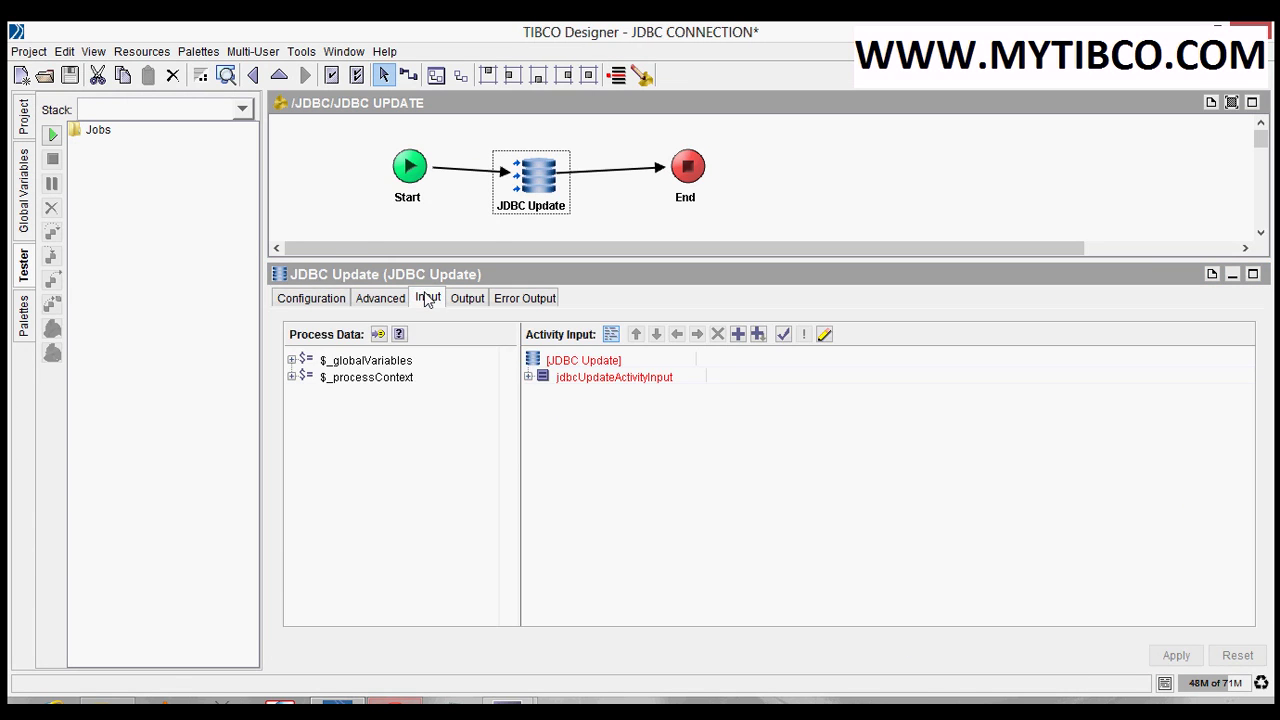
left_click(528, 378)
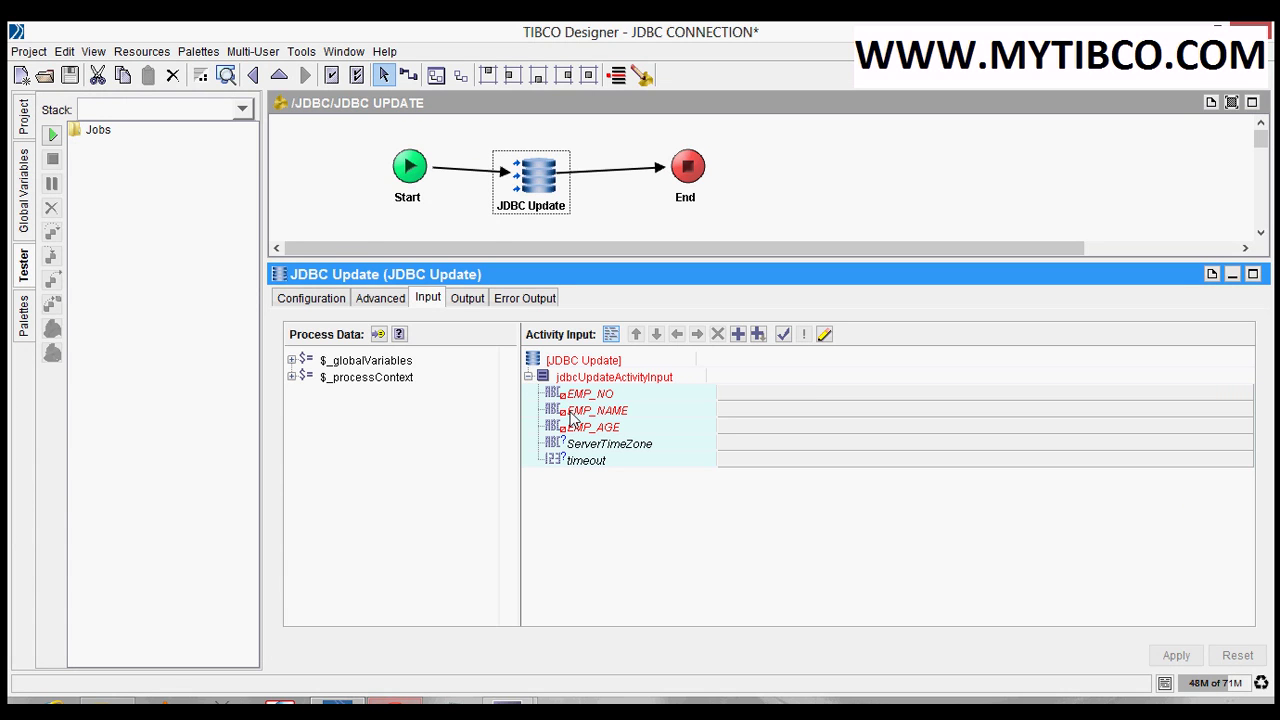
left_click(748, 395)
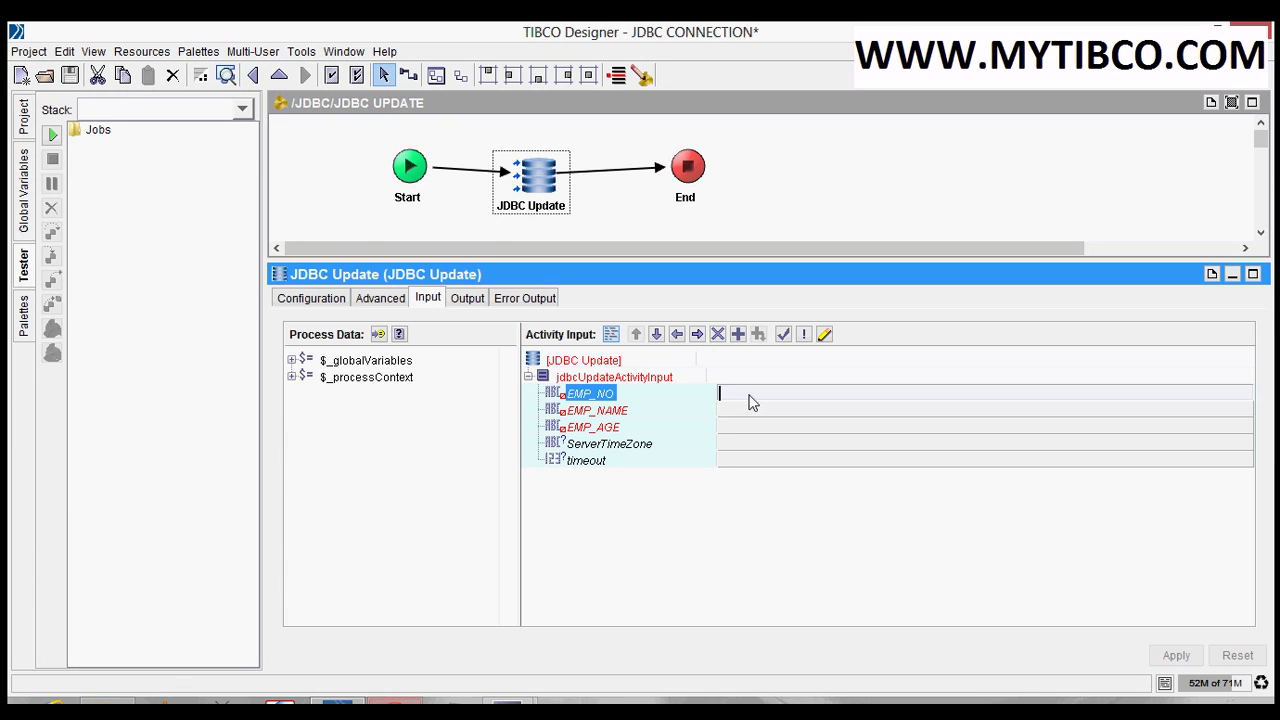
type("1")
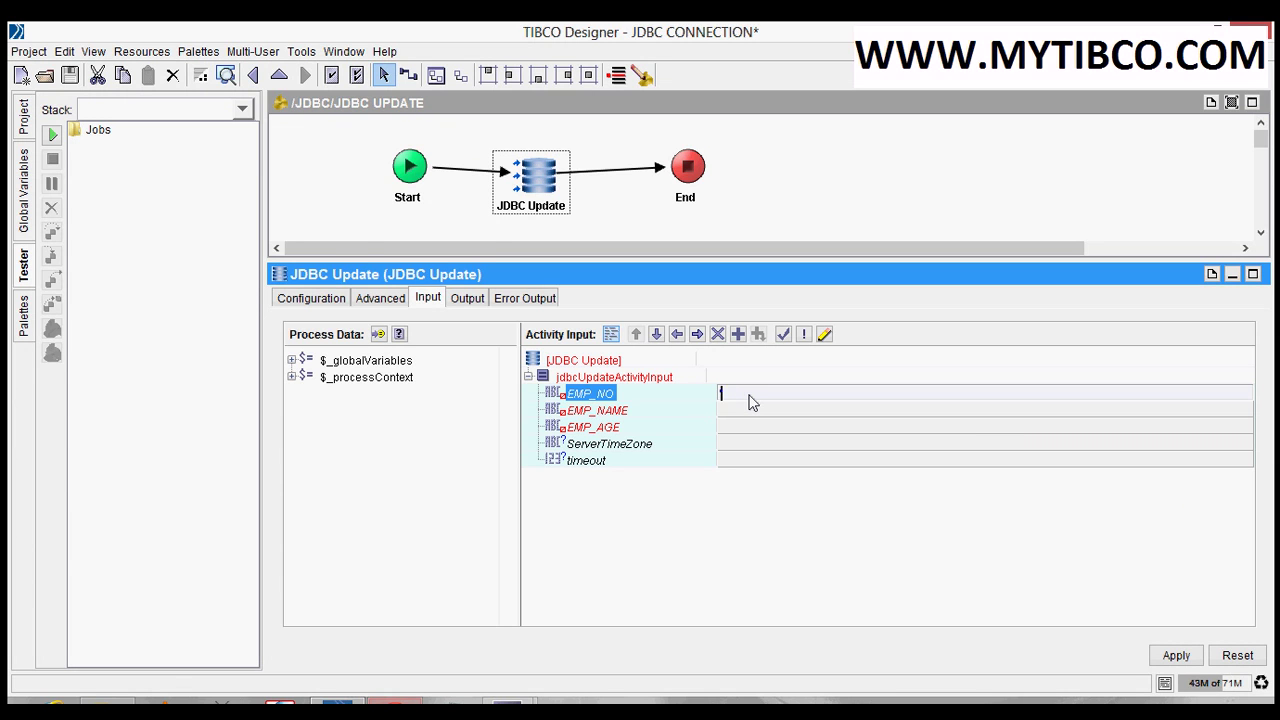
type("'")
left_click(751, 415)
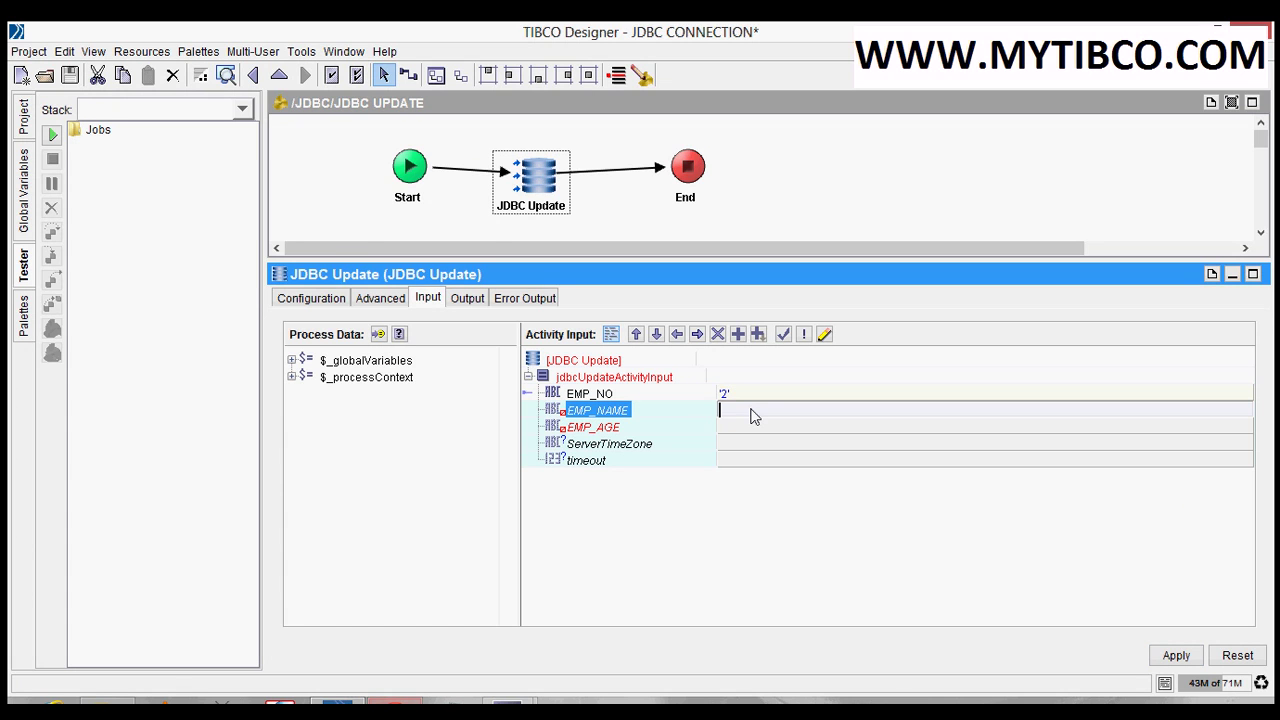
type("'B'")
left_click(750, 431)
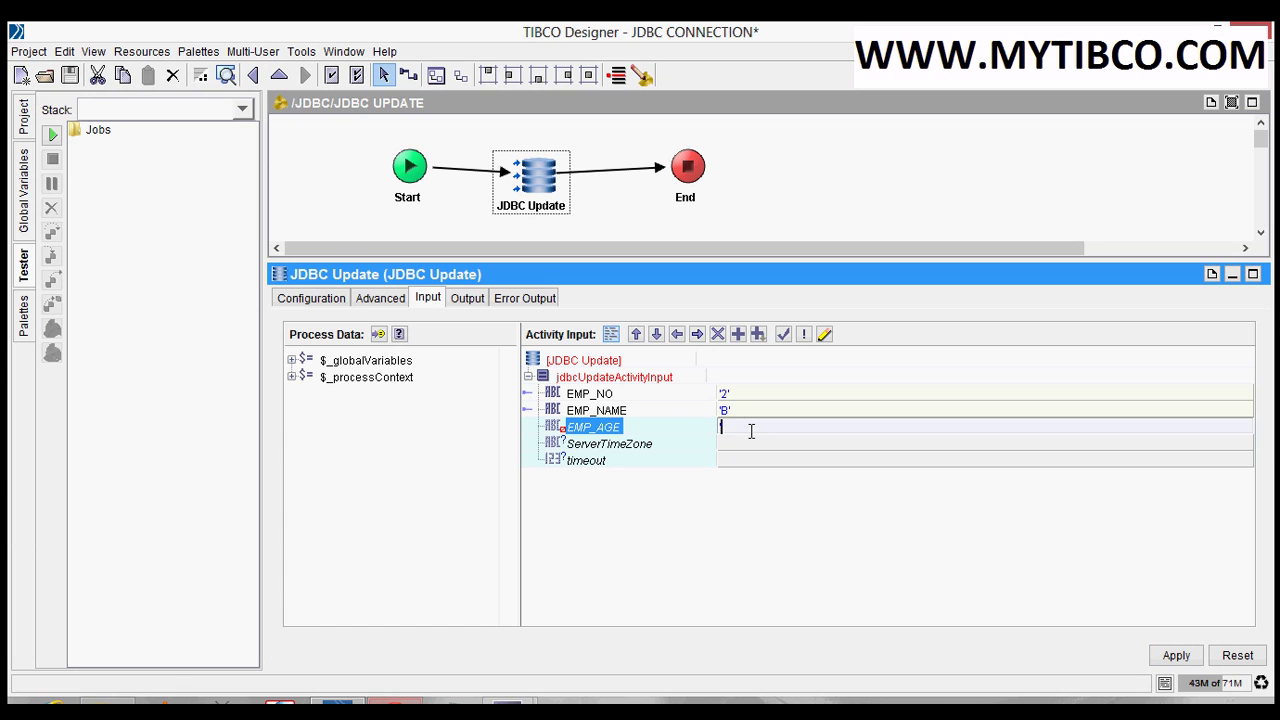
type("'26'")
left_click(1174, 655)
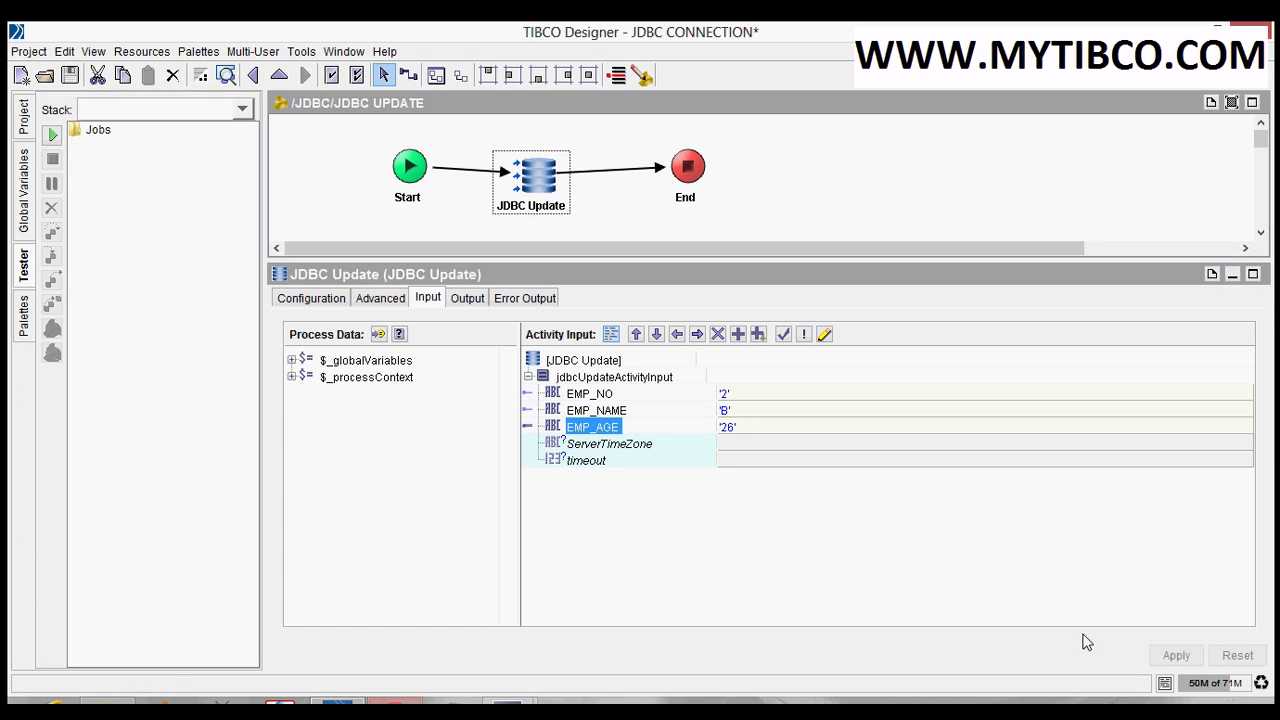
- Load and start the current JDBC UPDATE process in the tester with the process selection cleared, saving the project first
left_click(53, 136)
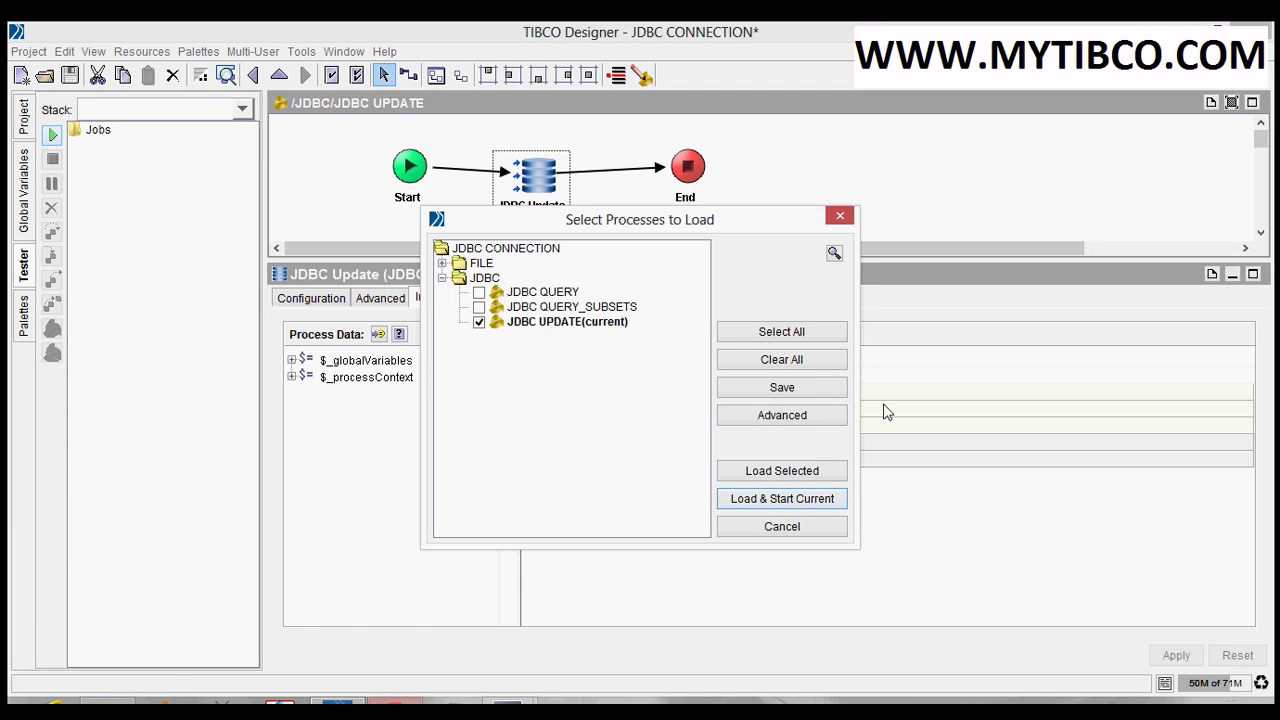
left_click(799, 362)
left_click(746, 494)
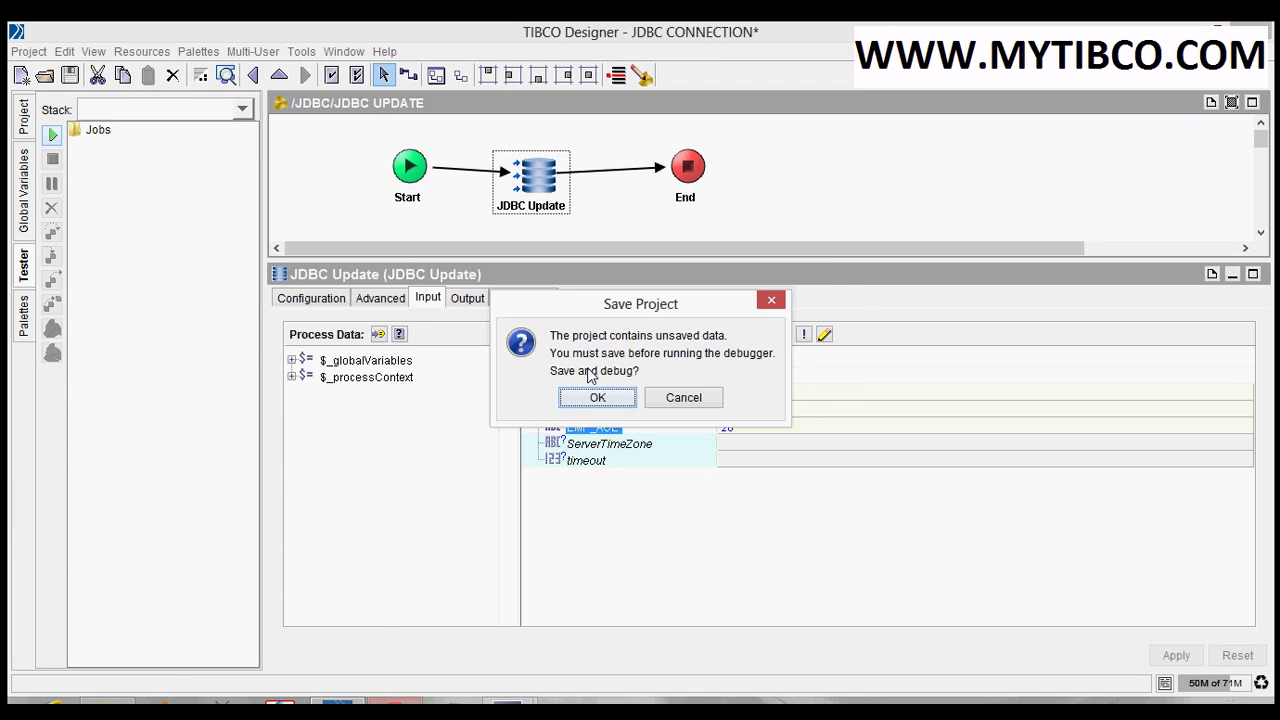
left_click(572, 399)
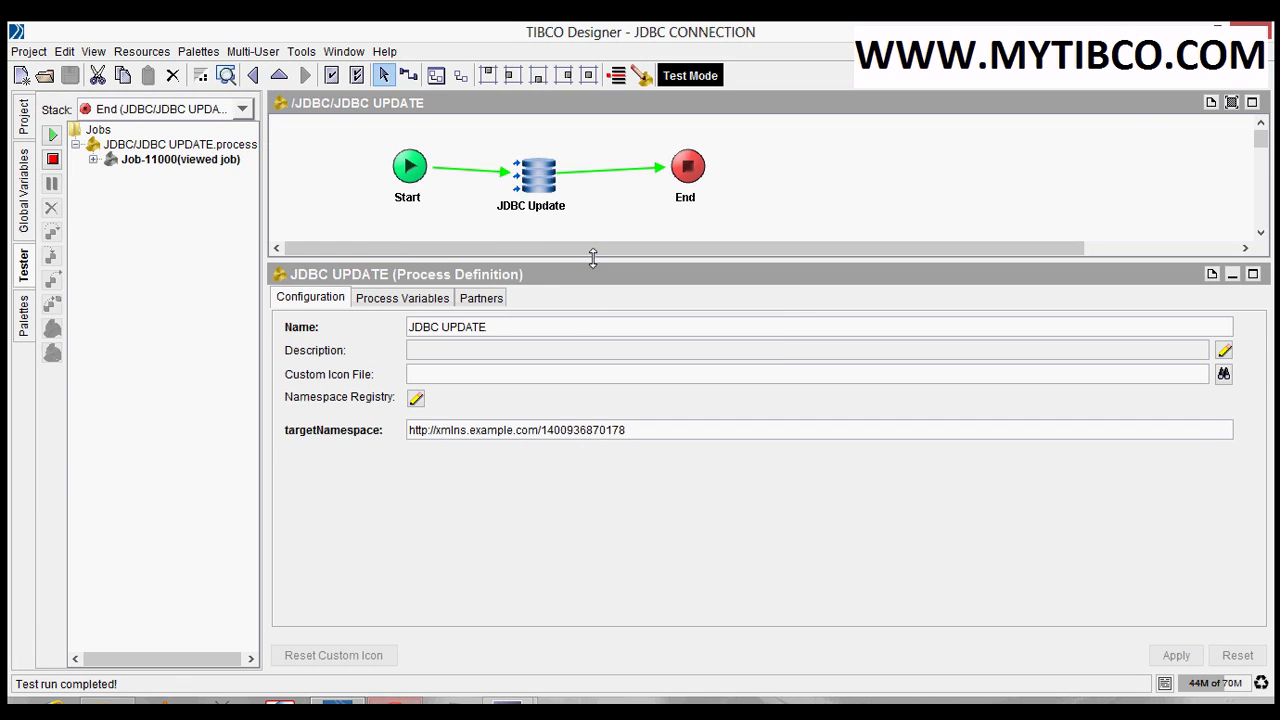
- Examine the executed JDBC Update activity's input data and output, enlarging the process diagram area and widening the data name columns
left_click_drag(593, 262, 594, 334)
left_click(548, 208)
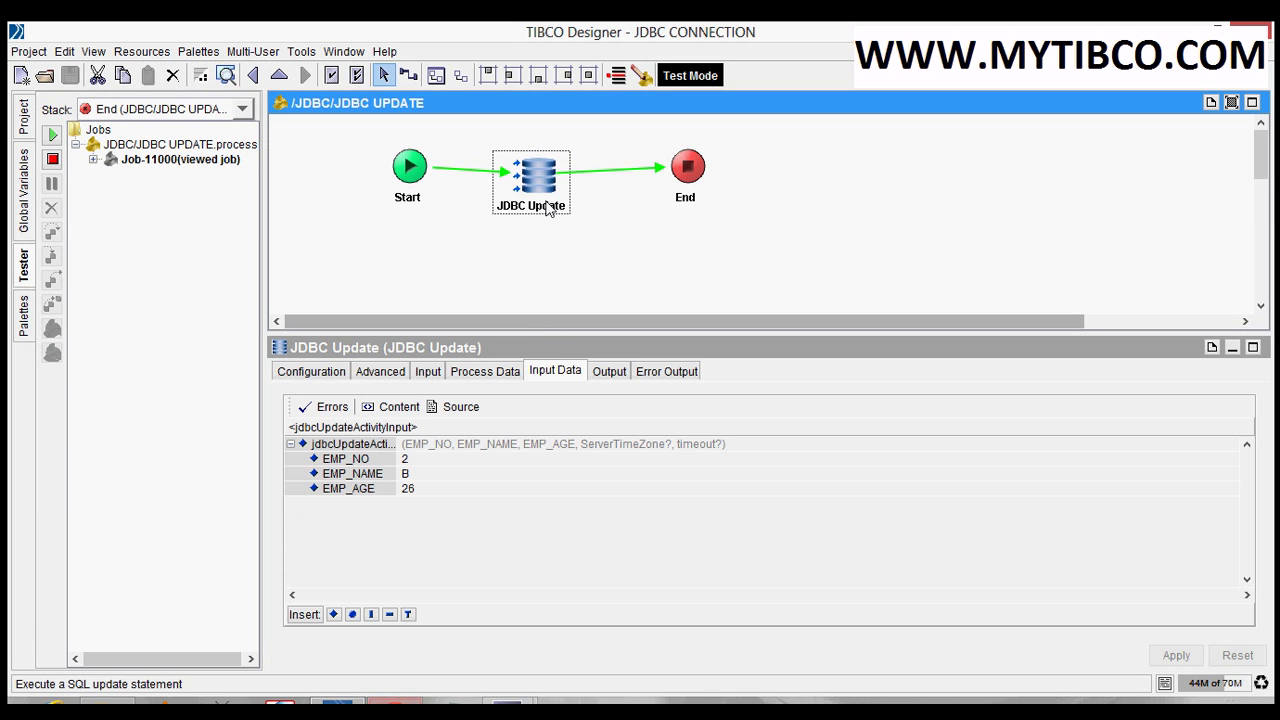
left_click(608, 371)
left_click(549, 374)
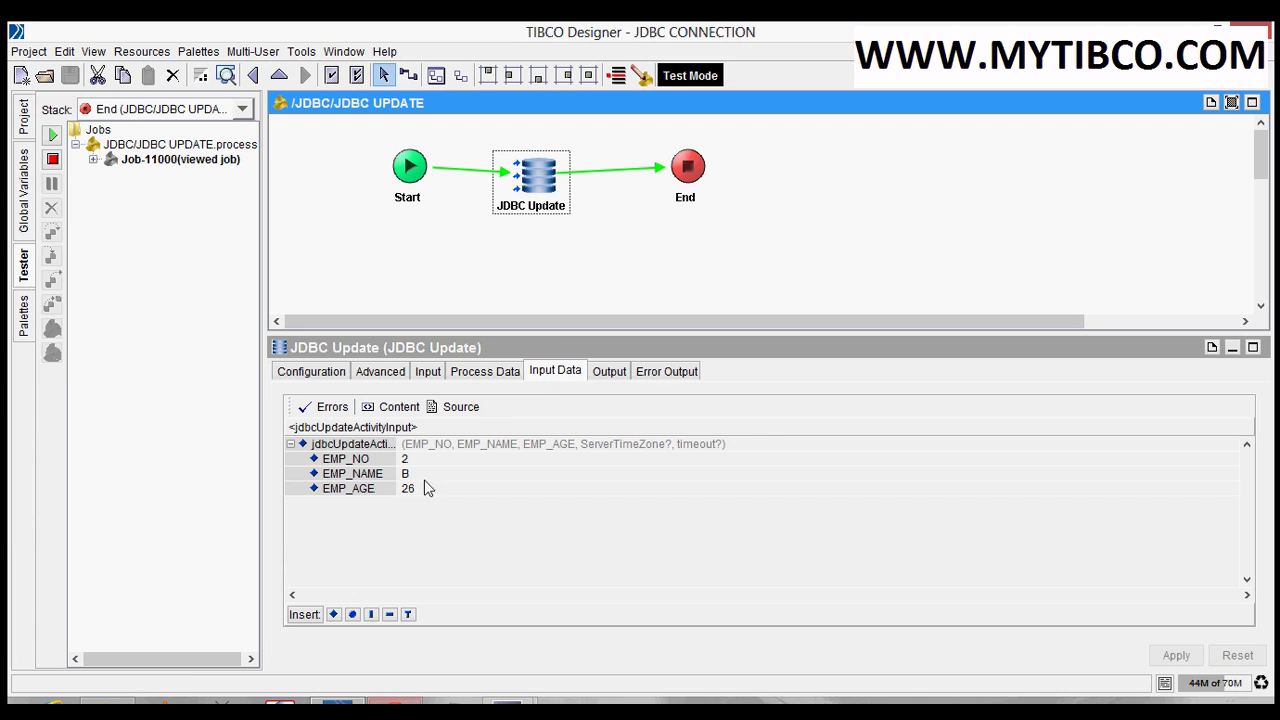
left_click(397, 444)
left_click_drag(397, 444, 440, 444)
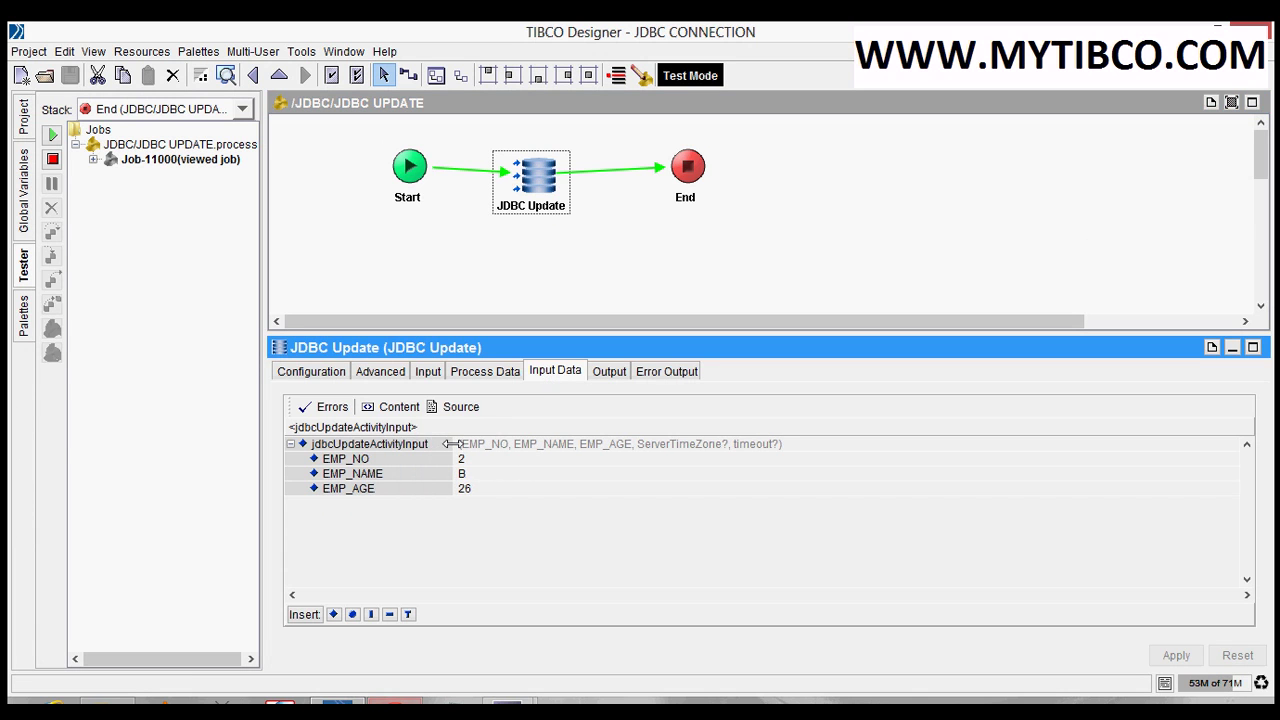
left_click(459, 408)
left_click(603, 374)
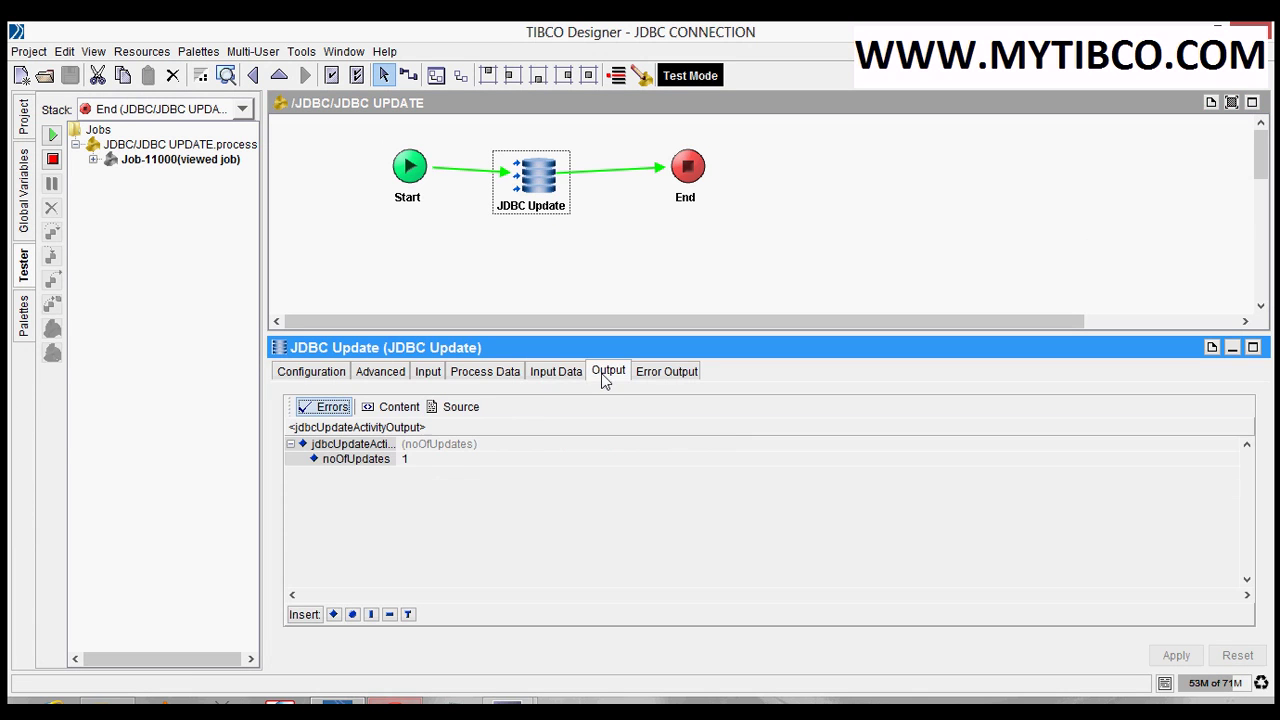
left_click_drag(397, 444, 440, 444)
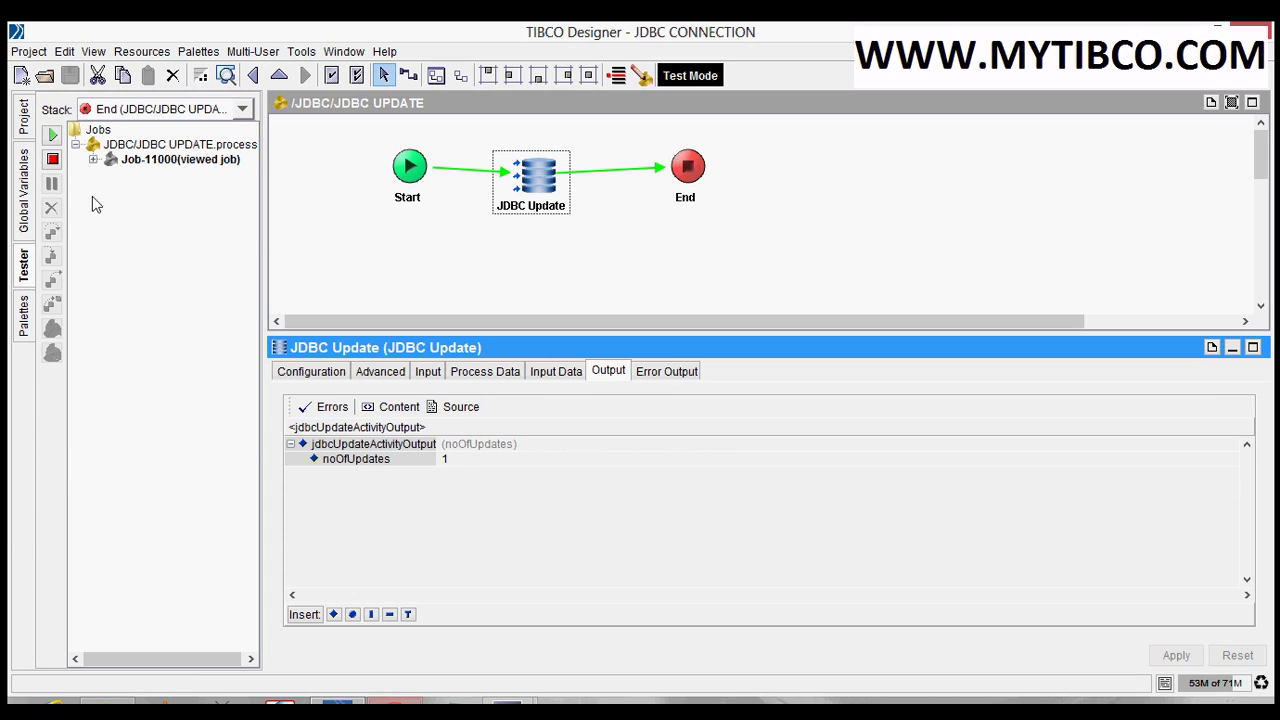
- Stop the test run and execute SELECT * FROM EMP on the Oracle SQL Commands page in the browser
left_click(53, 160)
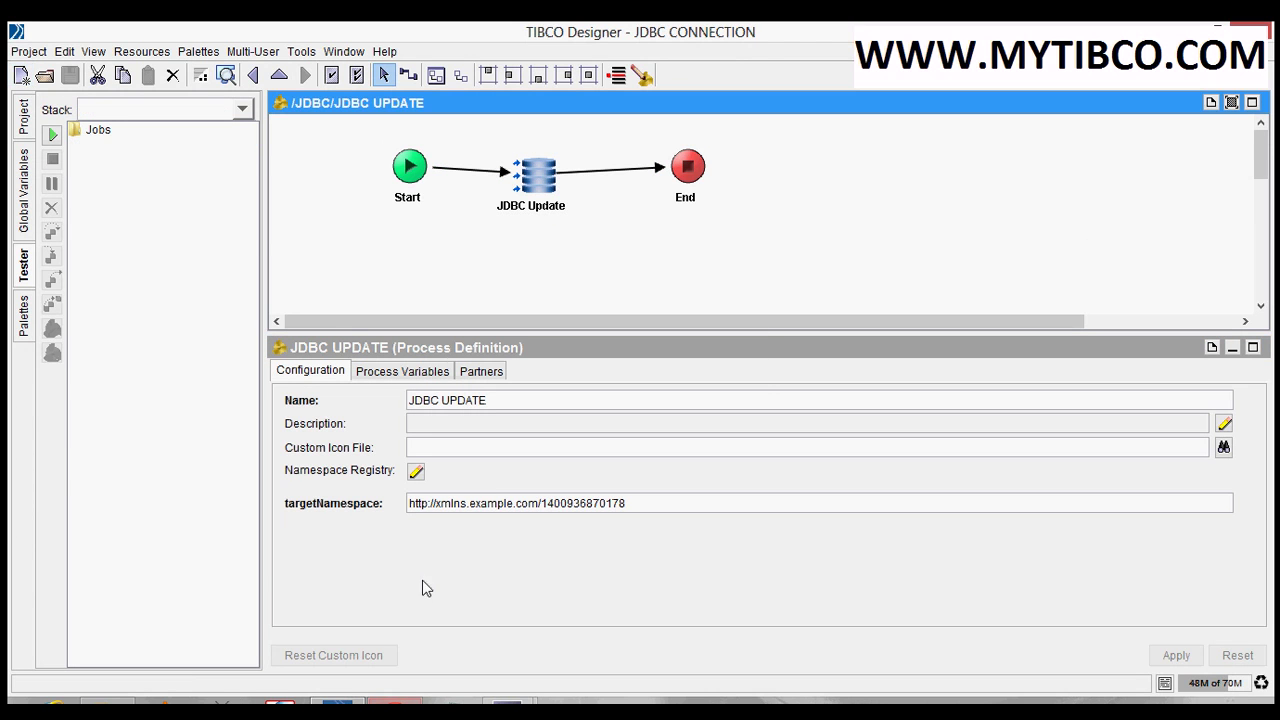
left_click(394, 703)
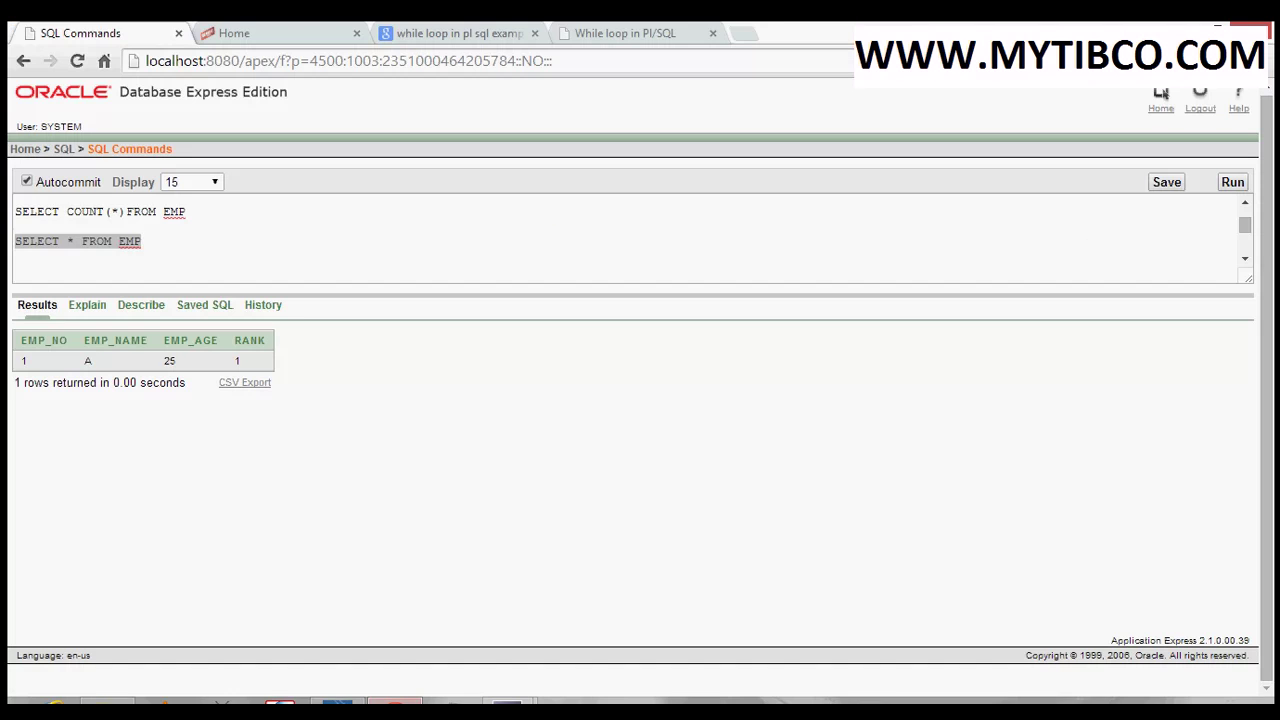
left_click(156, 248)
triple_click(106, 244)
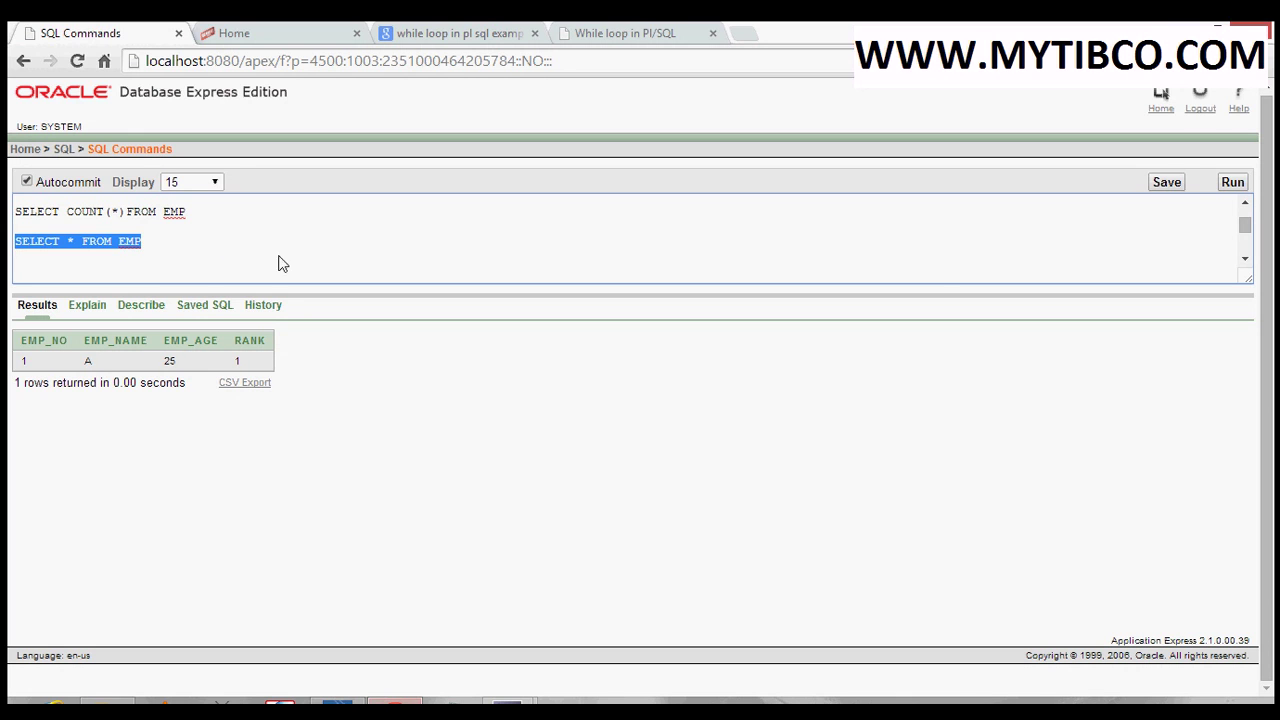
left_click(1232, 182)
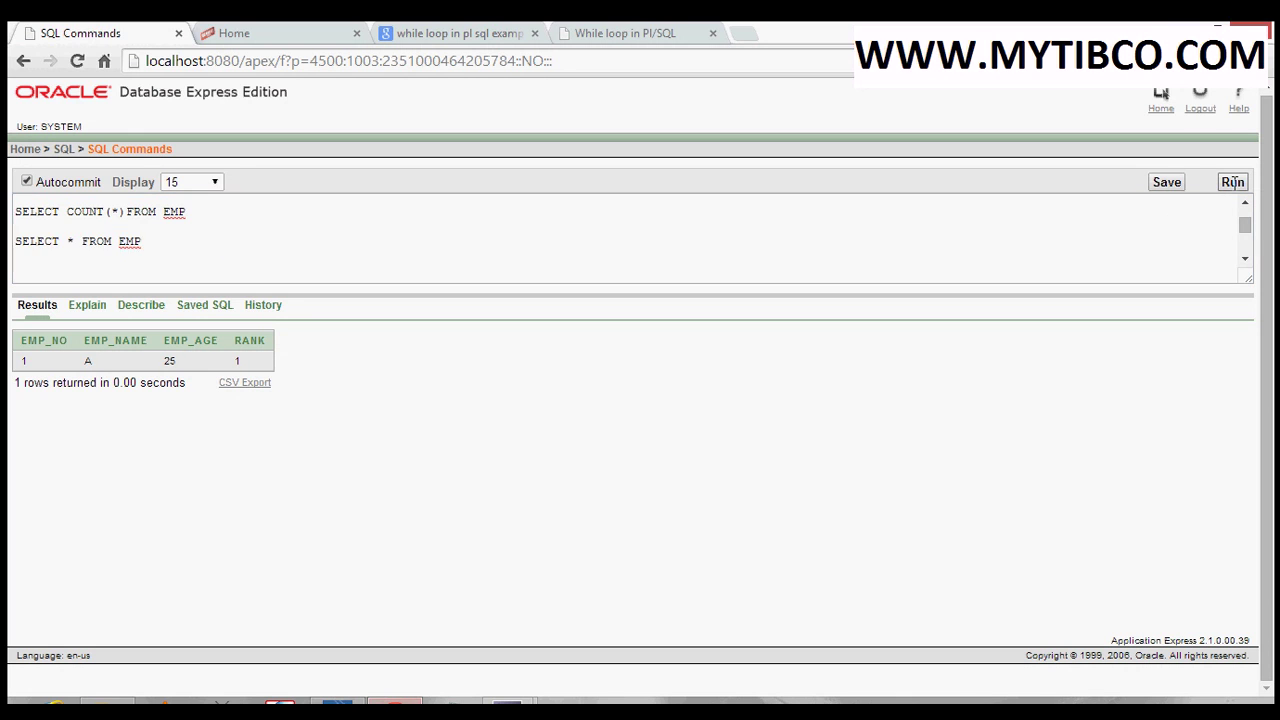
left_click(284, 222)
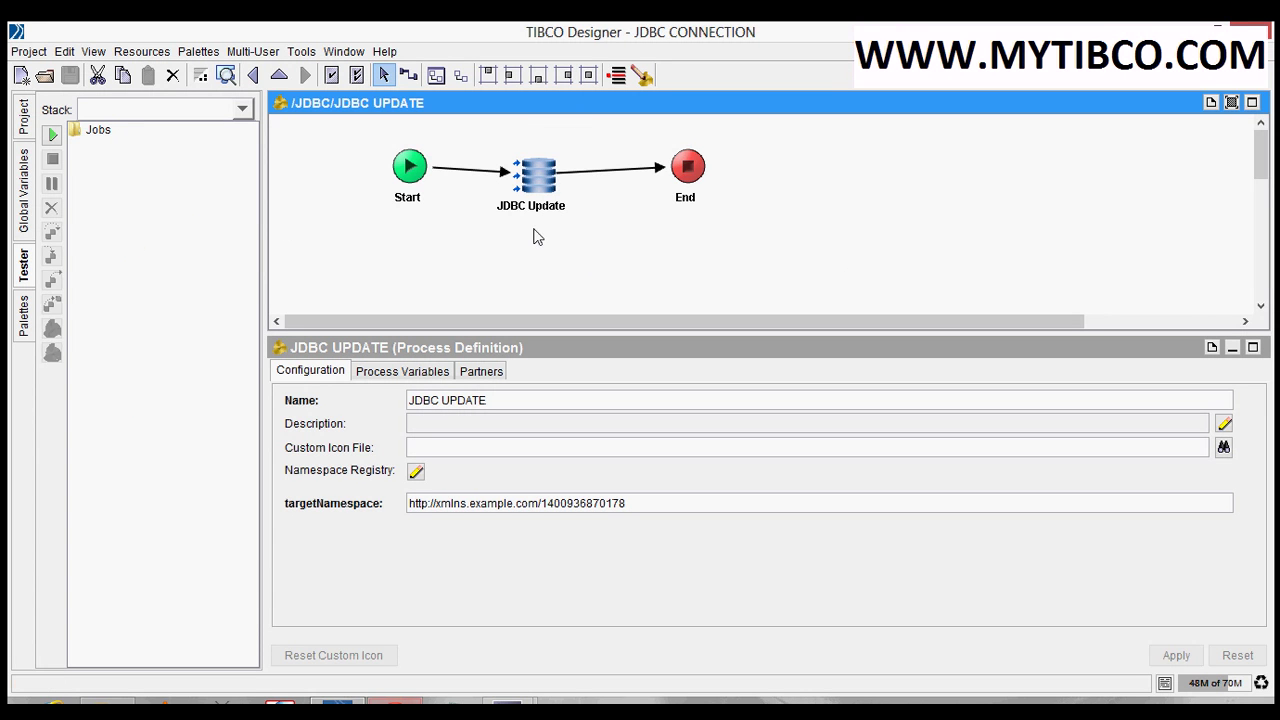
- Return to TIBCO Designer, enclose the JDBC Update activity in a group and set its group action to While true
left_click(545, 177)
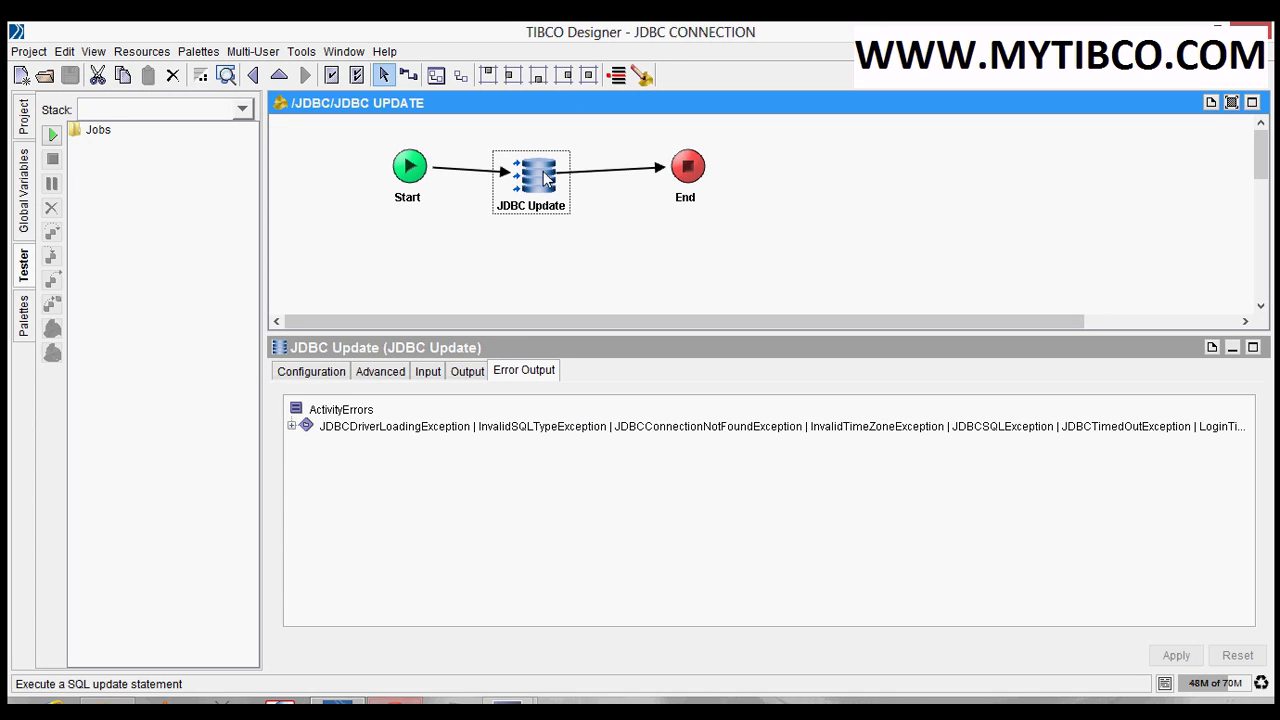
left_click(439, 77)
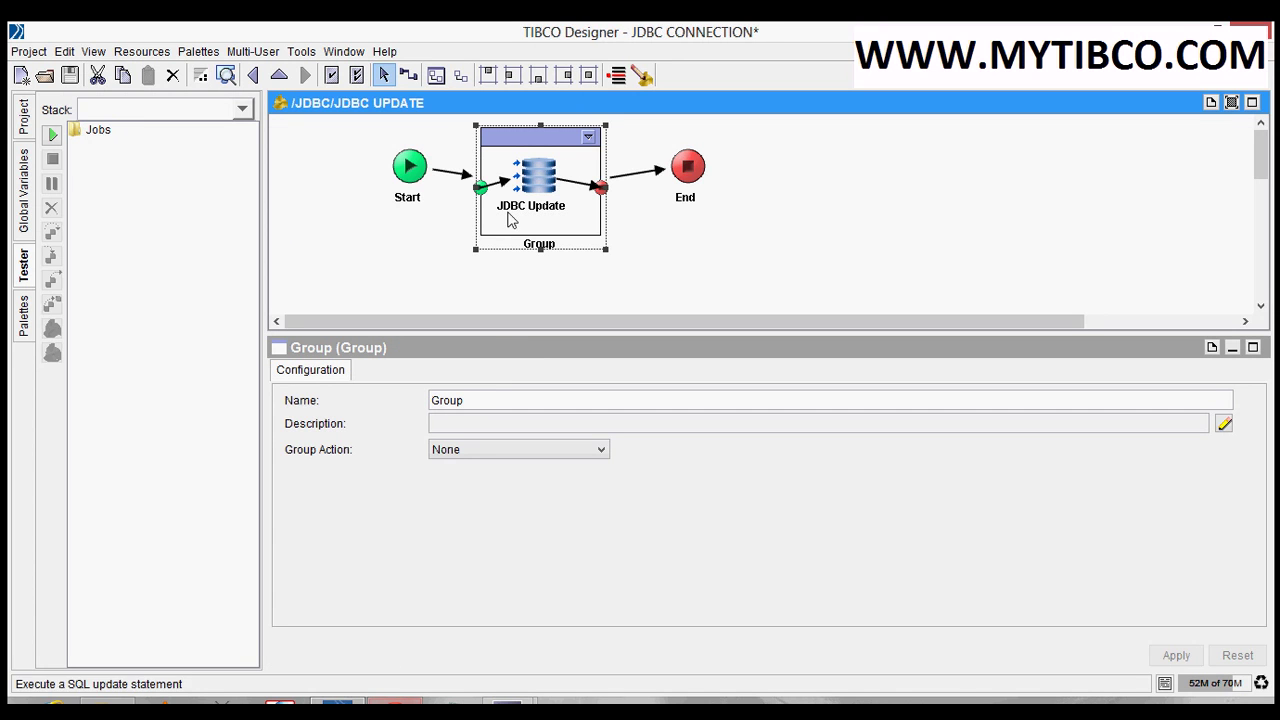
left_click(435, 449)
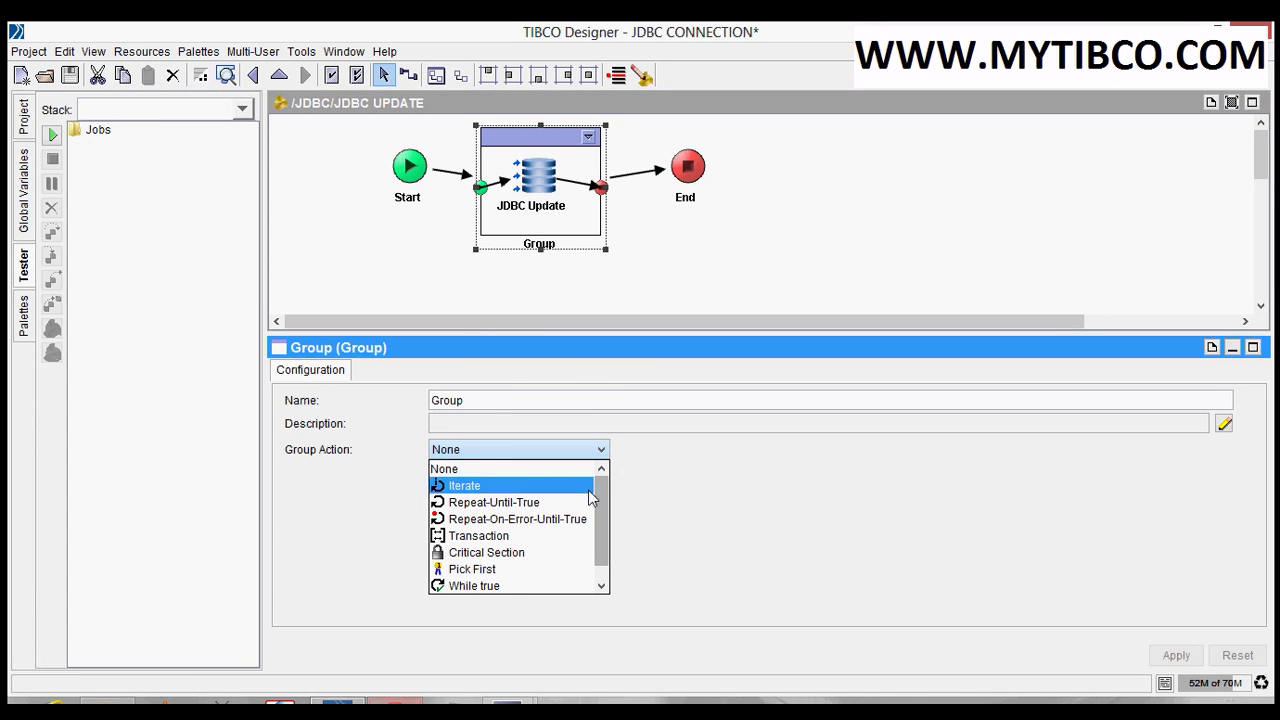
left_click(490, 588)
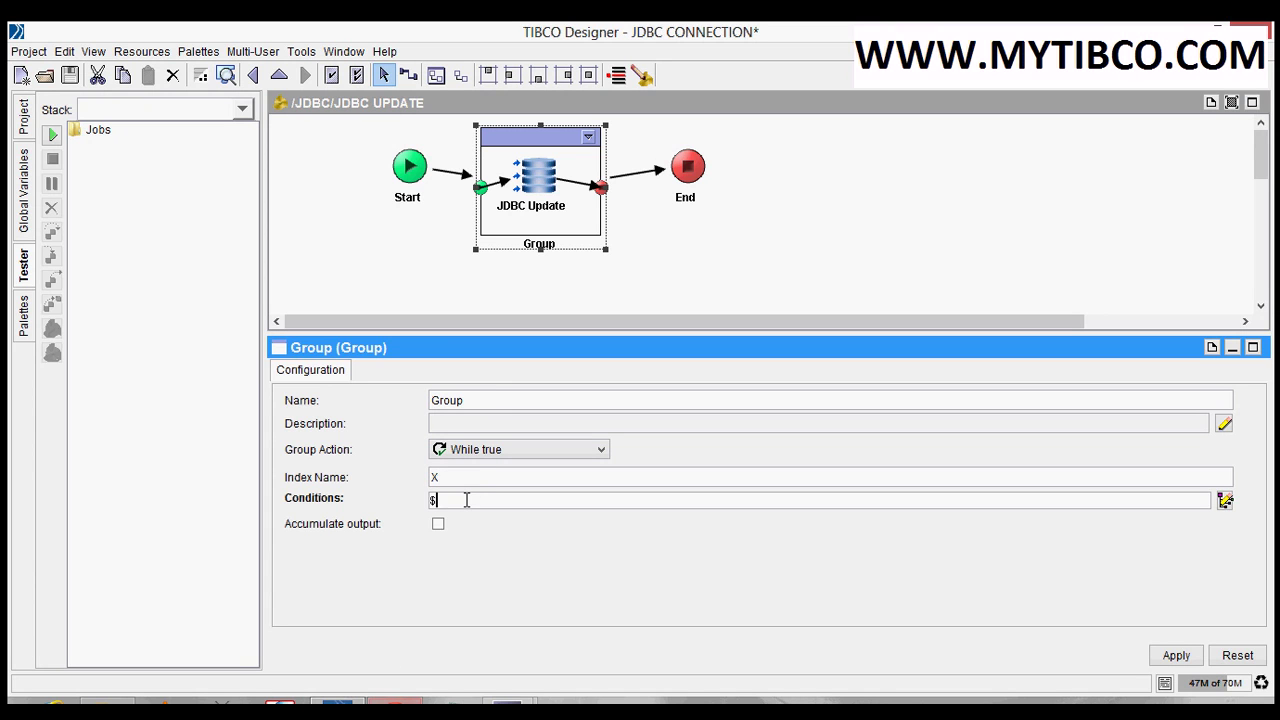
- Give the group the index name X and the condition $X<=10, and apply the configuration
left_click(466, 500)
type("$<=10")
left_click(435, 501)
type("X")
left_click(1176, 656)
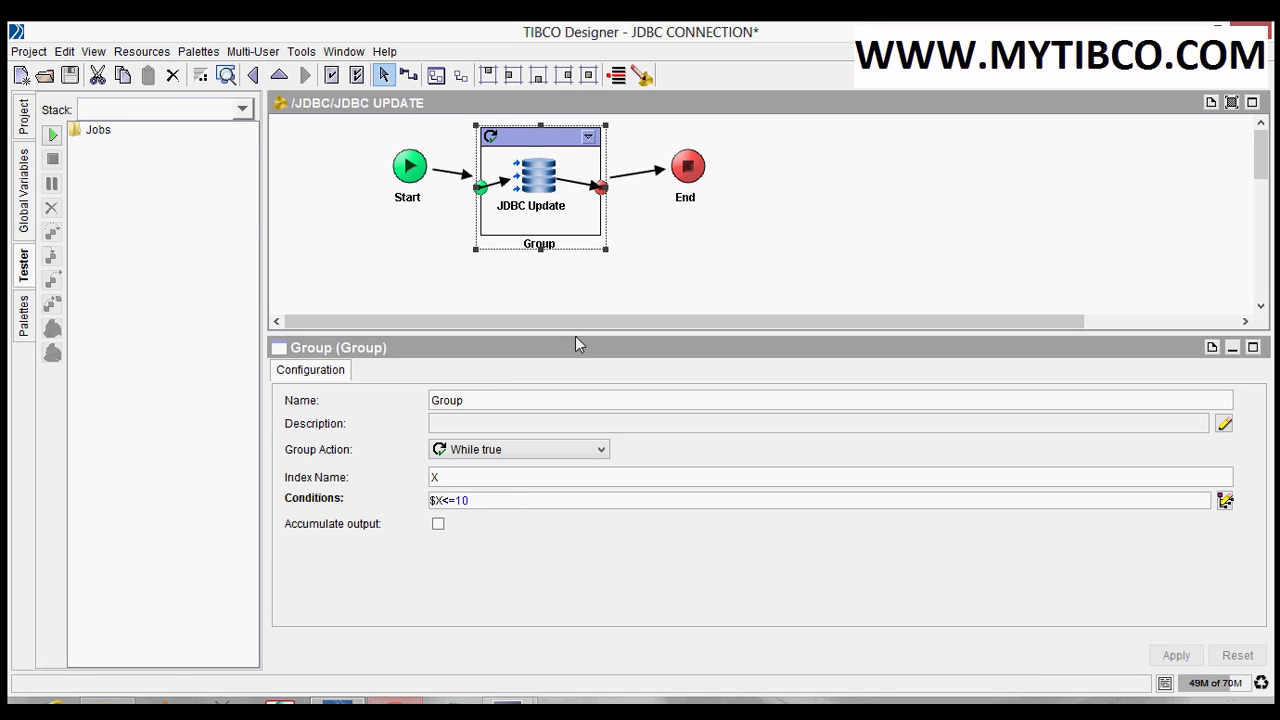
- Map the $X loop index to the JDBC Update activity's EMP_NO input, replacing the existing formula, and apply the mapping
left_click(540, 208)
left_click(428, 371)
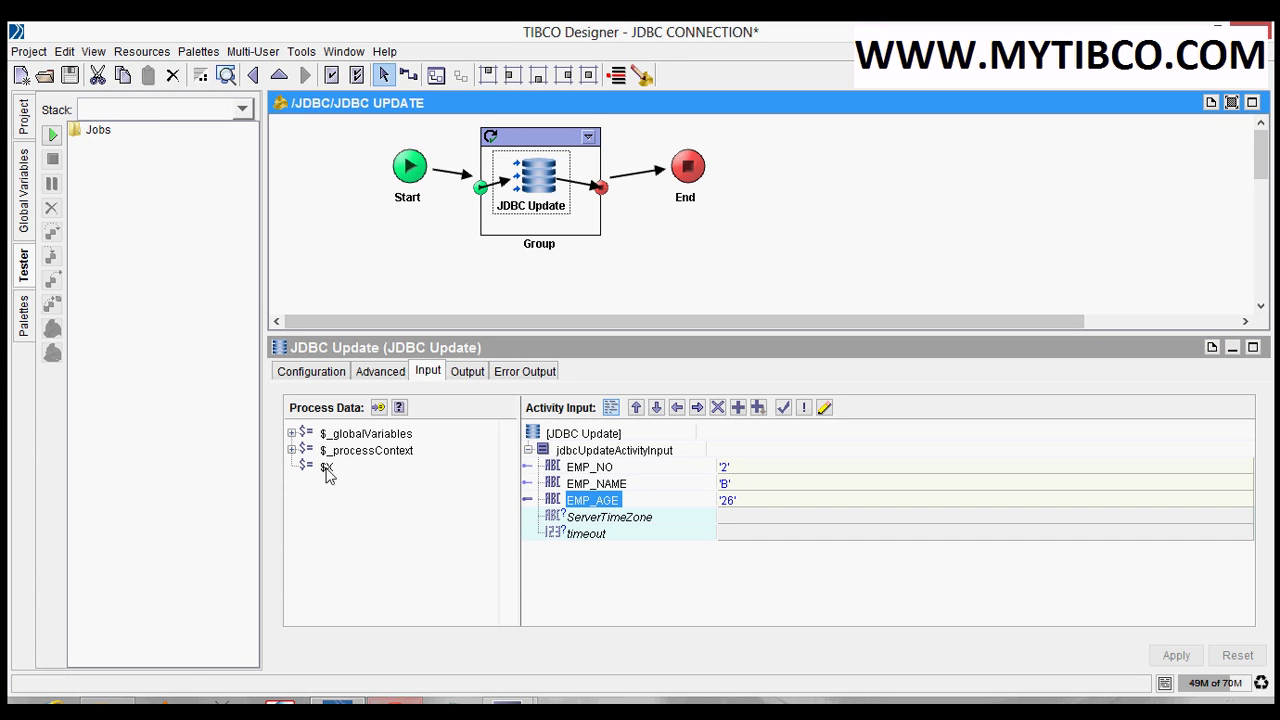
left_click_drag(327, 467, 728, 474)
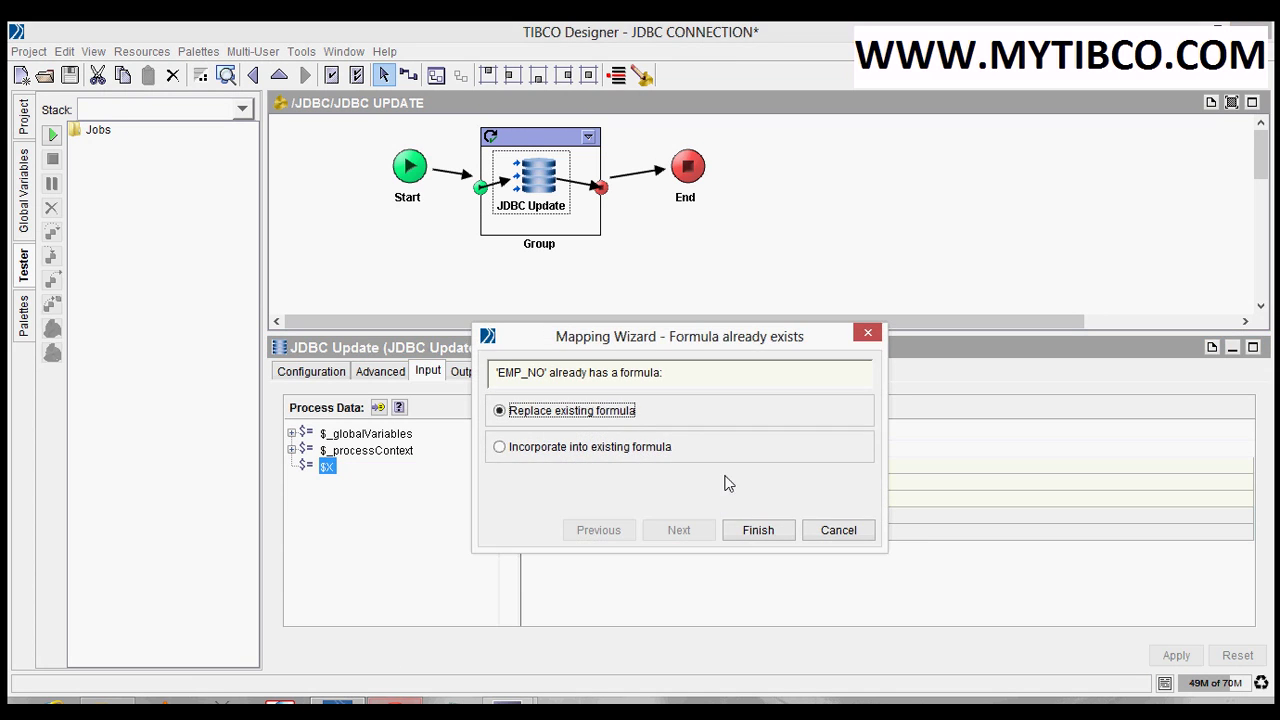
left_click(755, 530)
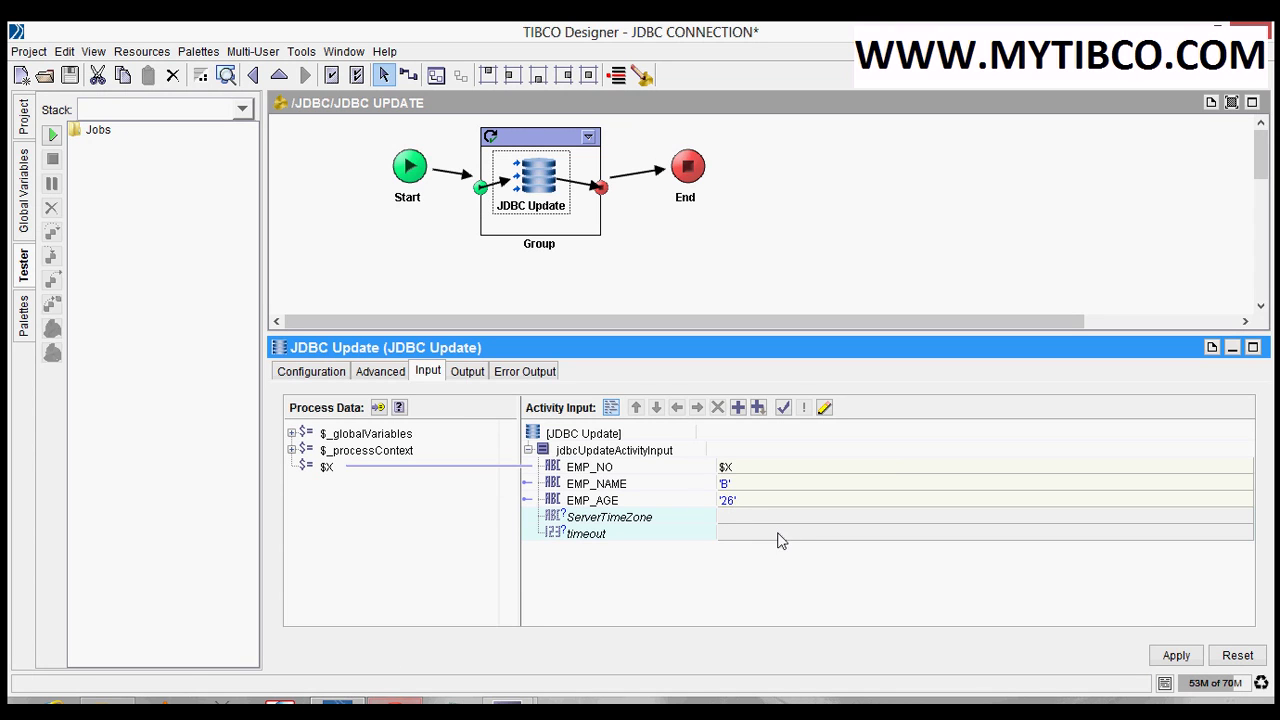
left_click(1176, 657)
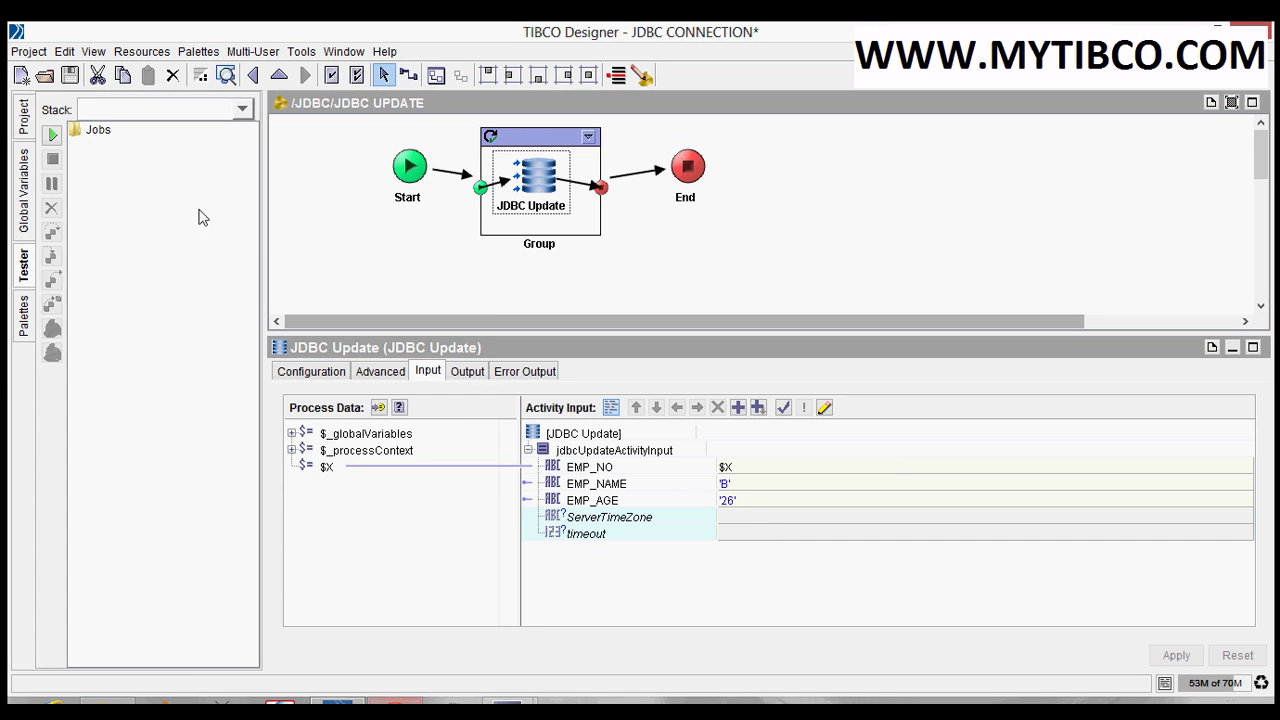
- Clear the process selection, then save the project and start a test run of the looped JDBC UPDATE process
left_click(53, 135)
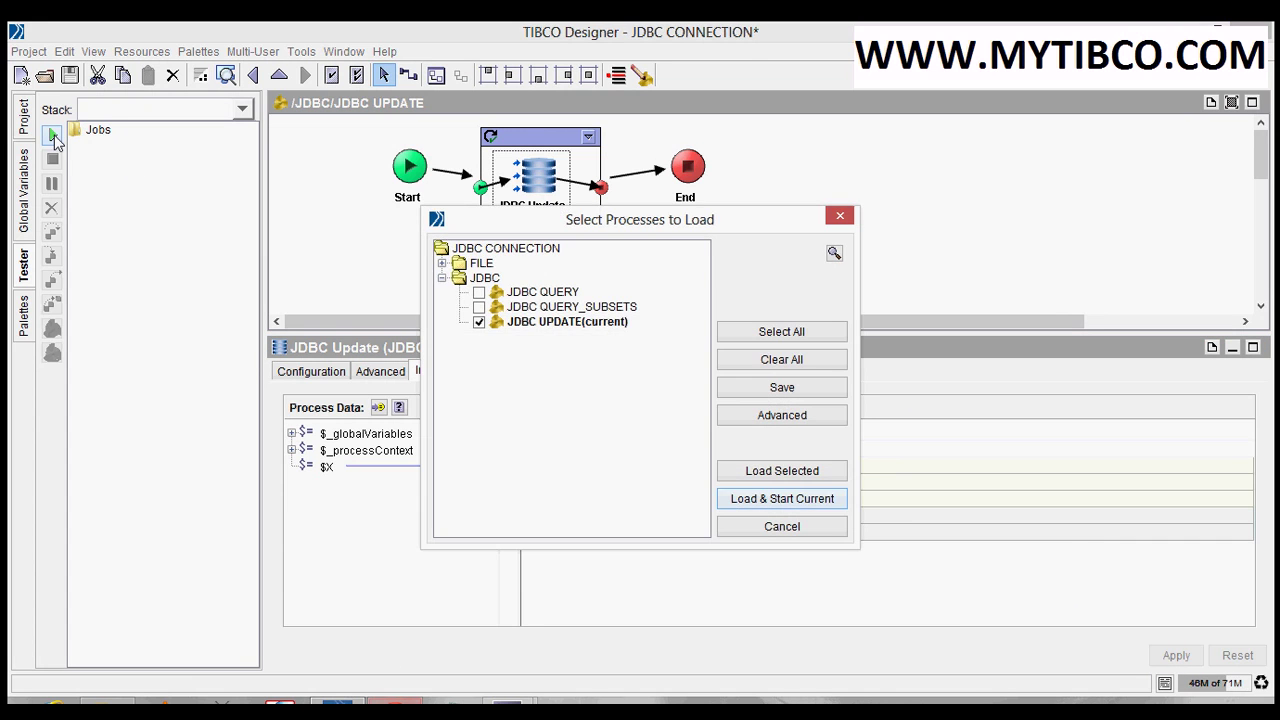
left_click(765, 370)
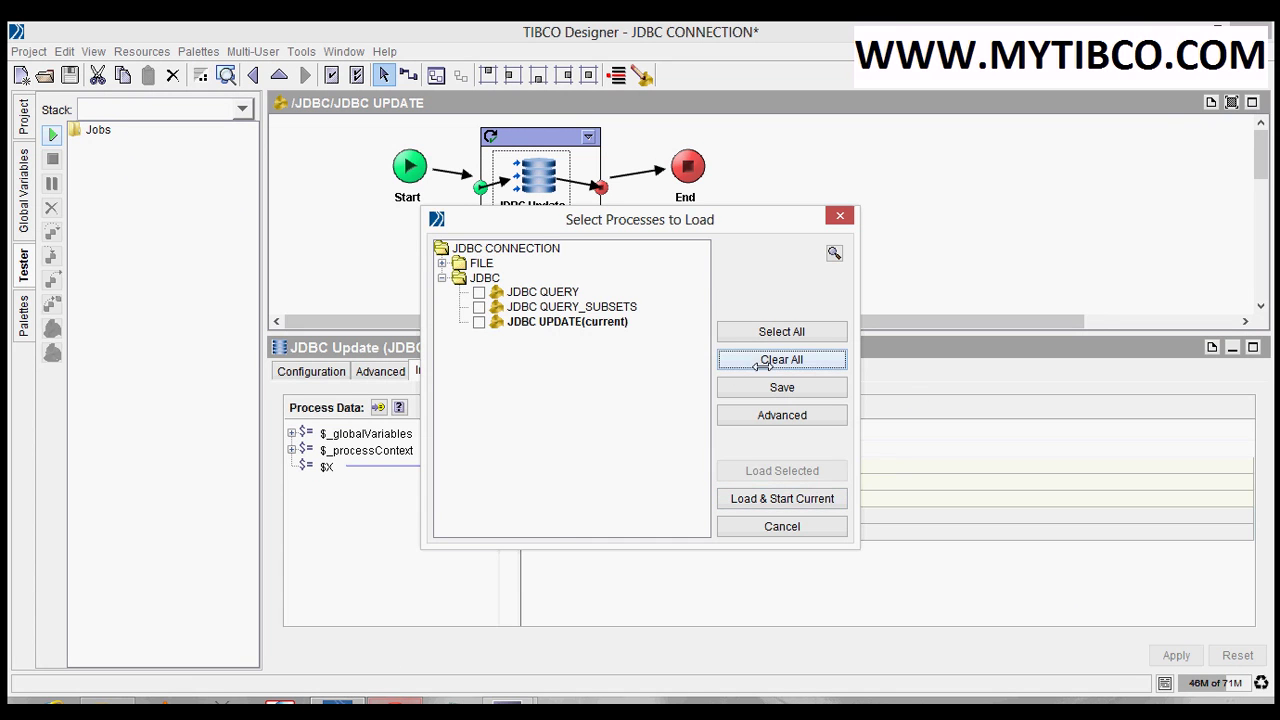
left_click(752, 499)
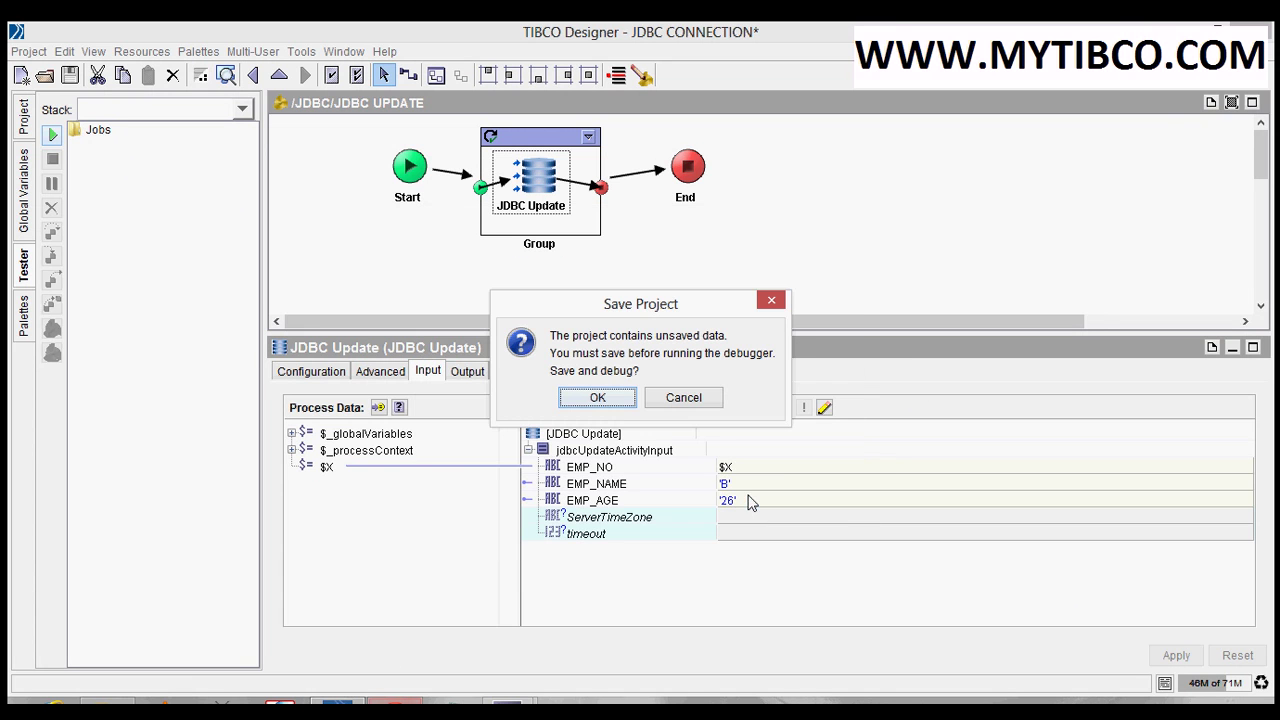
left_click(617, 397)
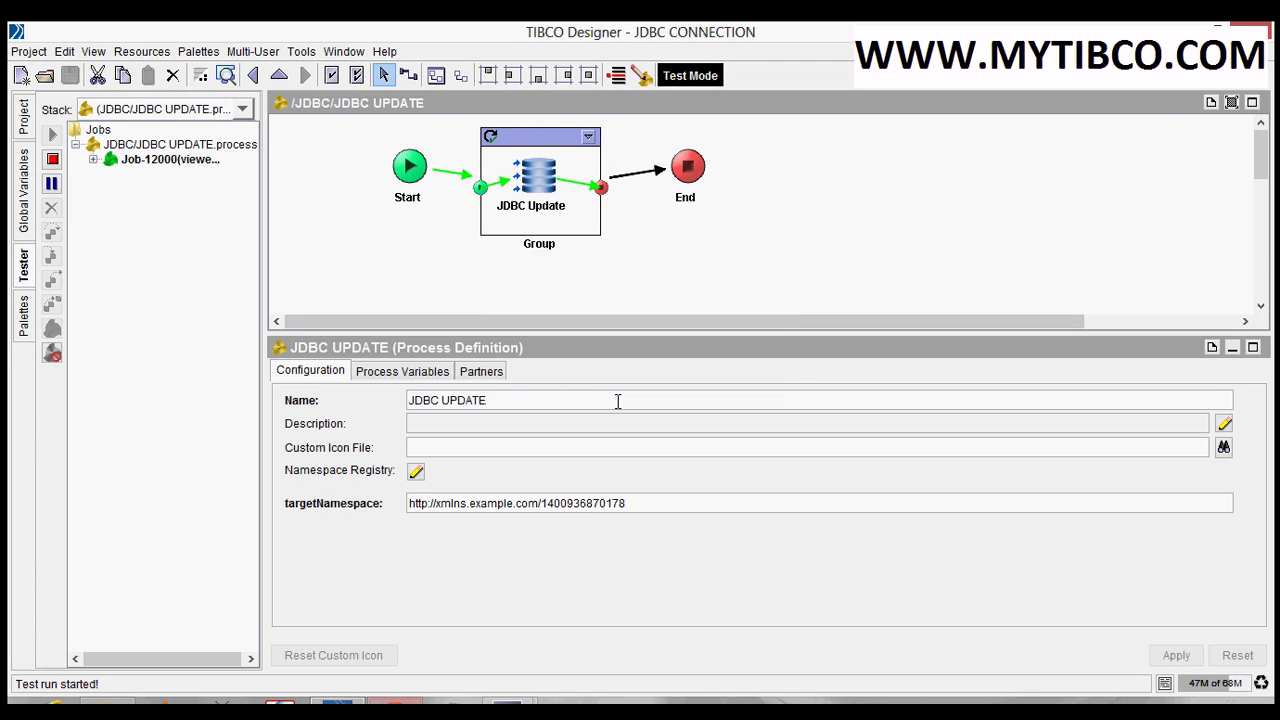
left_click(503, 277)
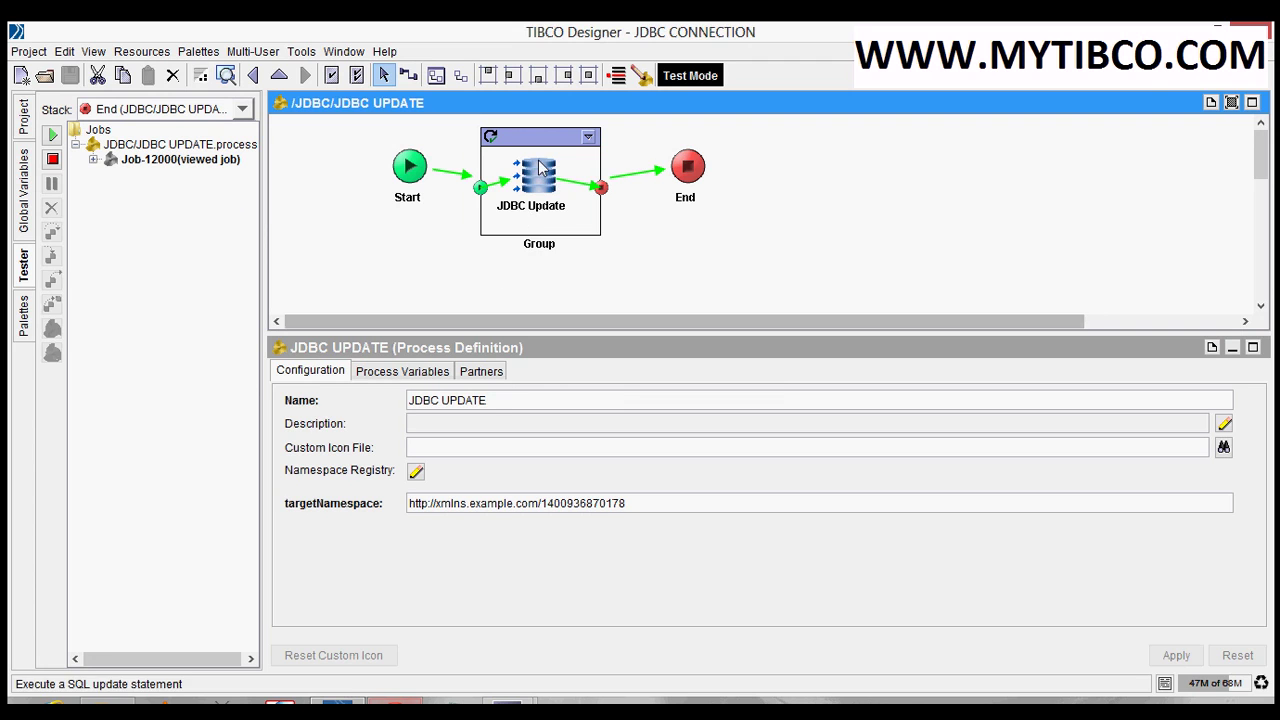
- Switch to the Oracle SQL Commands page, run SELECT * FROM EMP and examine the rows inserted by the loop
left_click(395, 705)
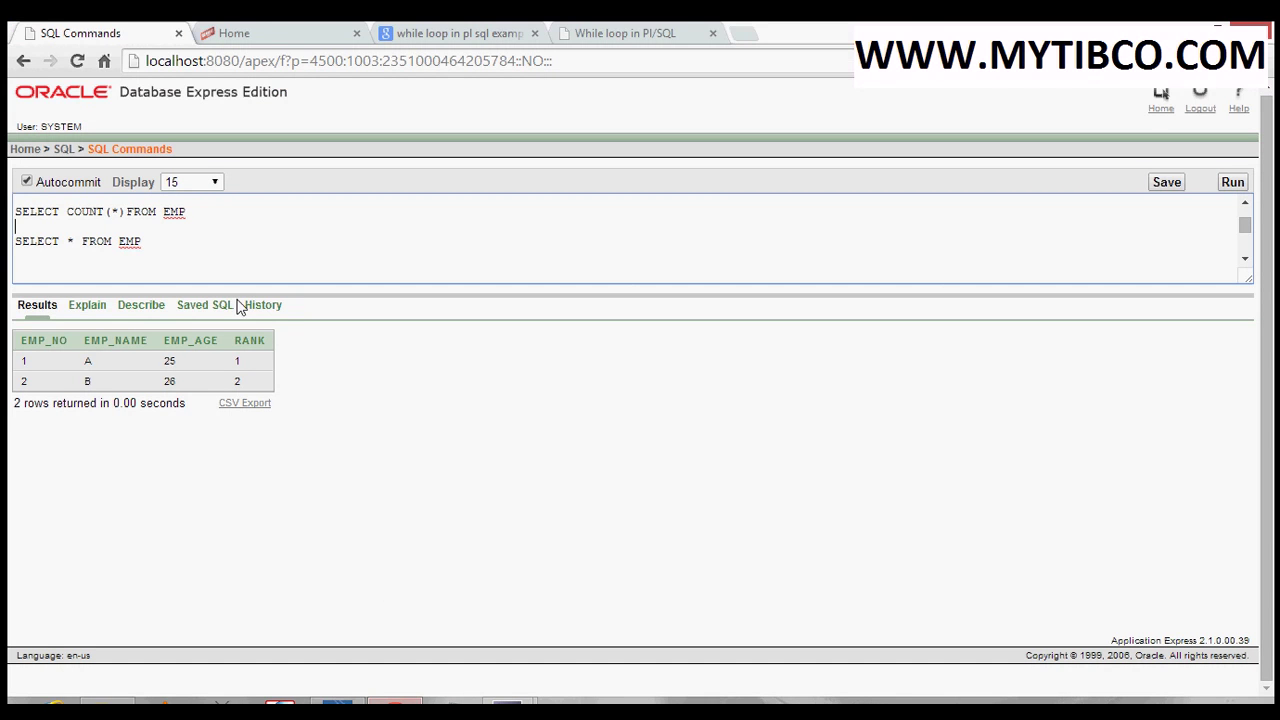
left_click_drag(142, 241, 18, 243)
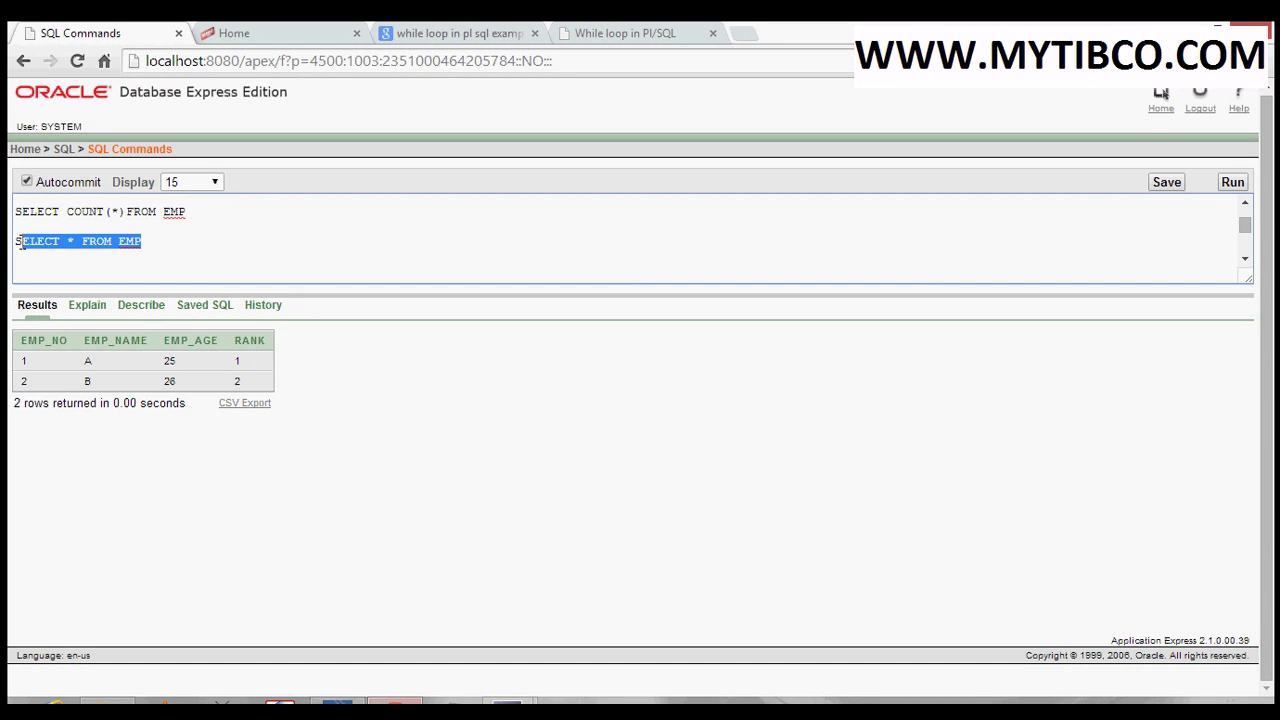
left_click(1233, 181)
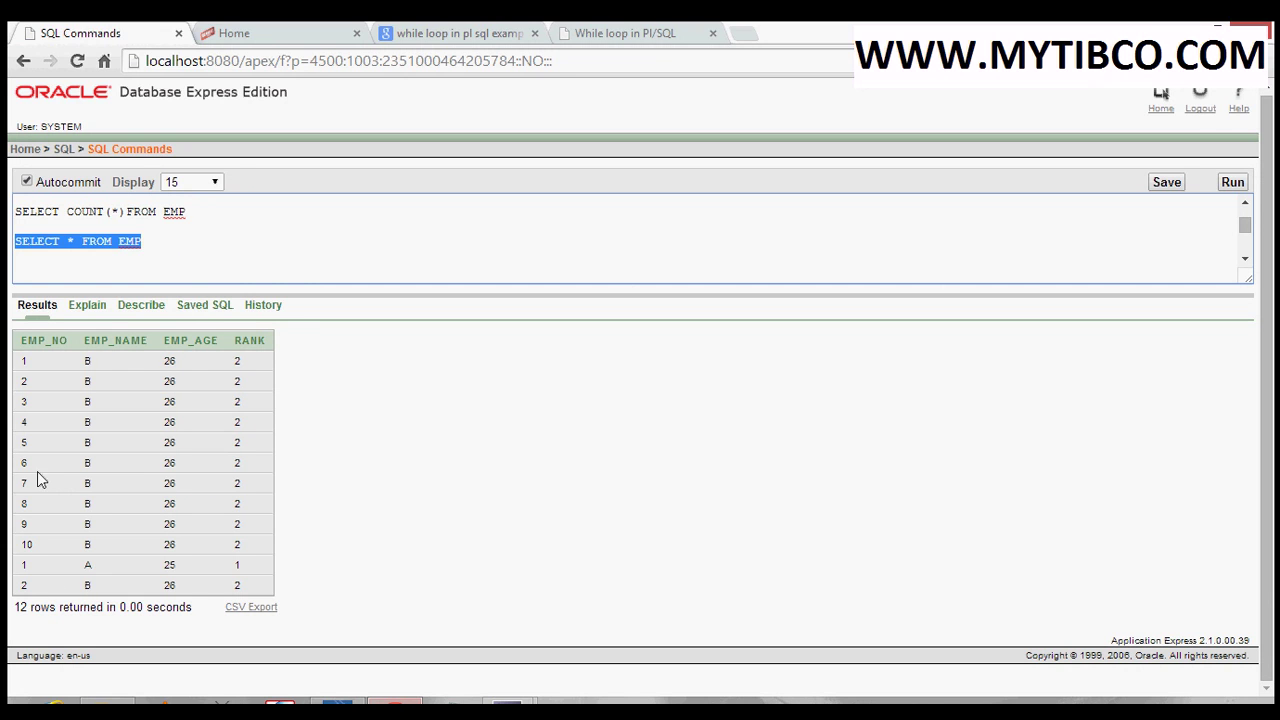
left_click(27, 368)
left_click_drag(27, 368, 250, 598)
left_click(168, 227)
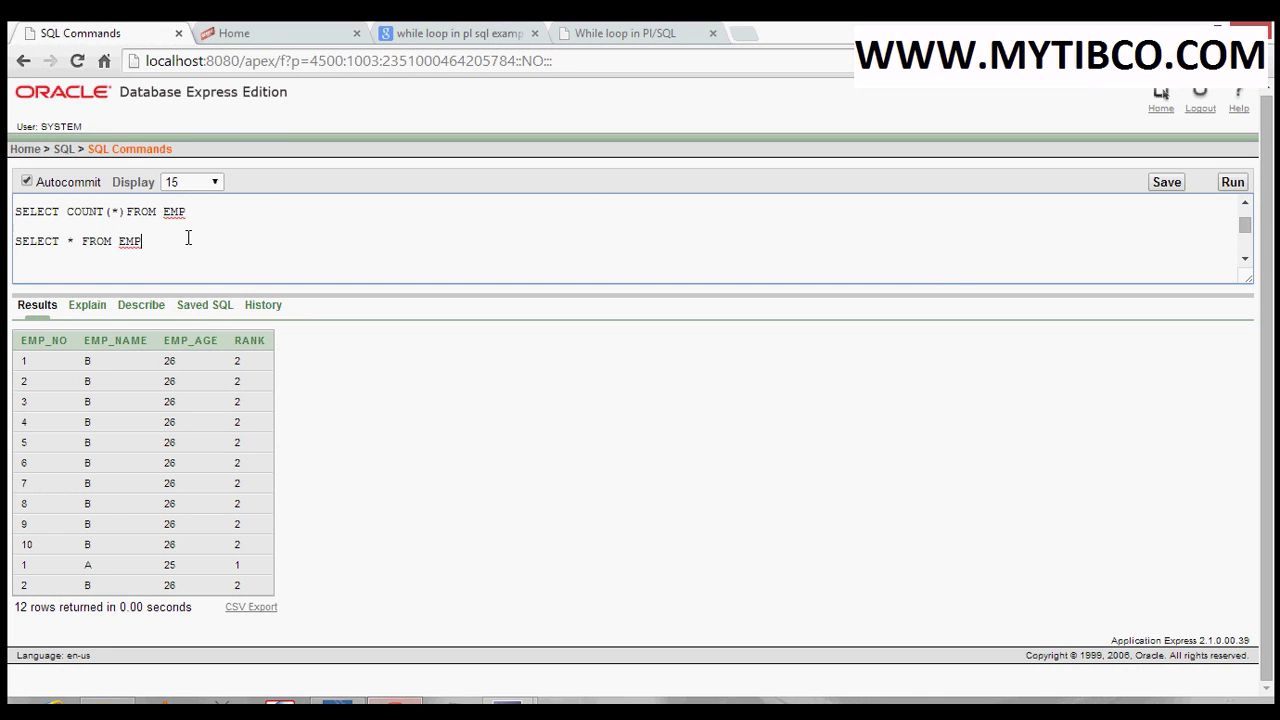
- Return to TIBCO Designer and stop the test run of the looped process
left_click(337, 708)
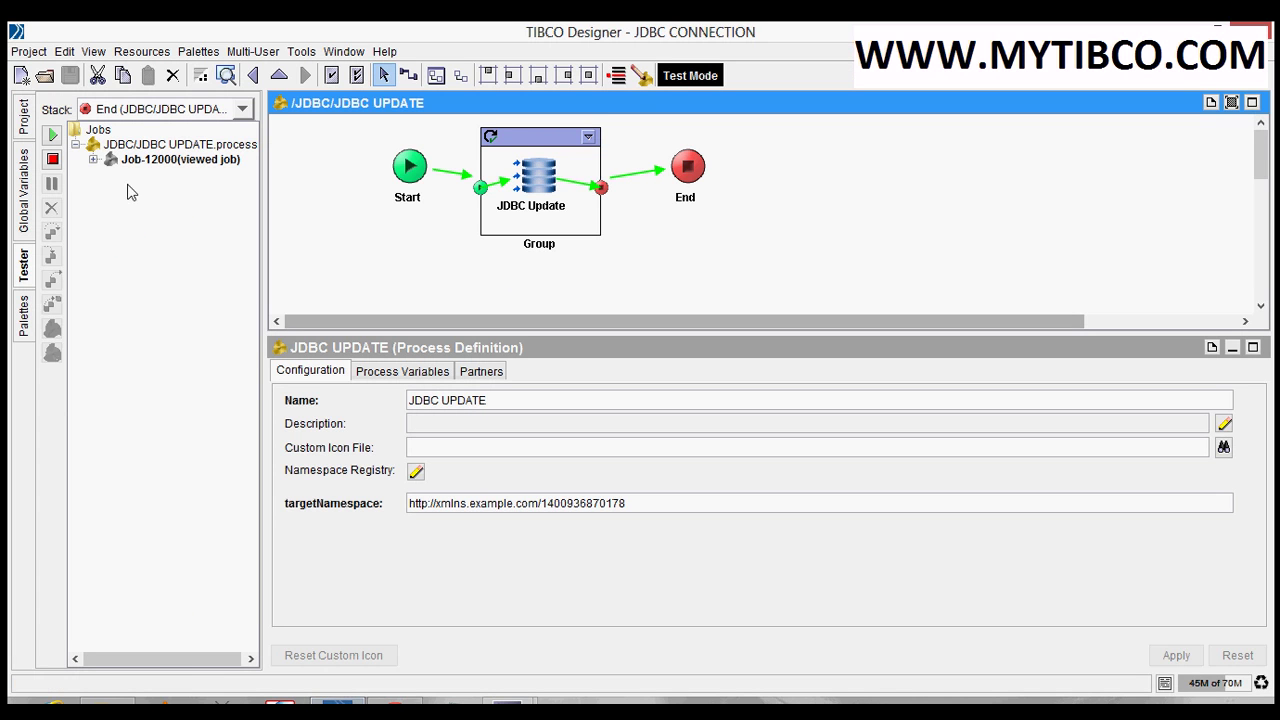
left_click(53, 160)
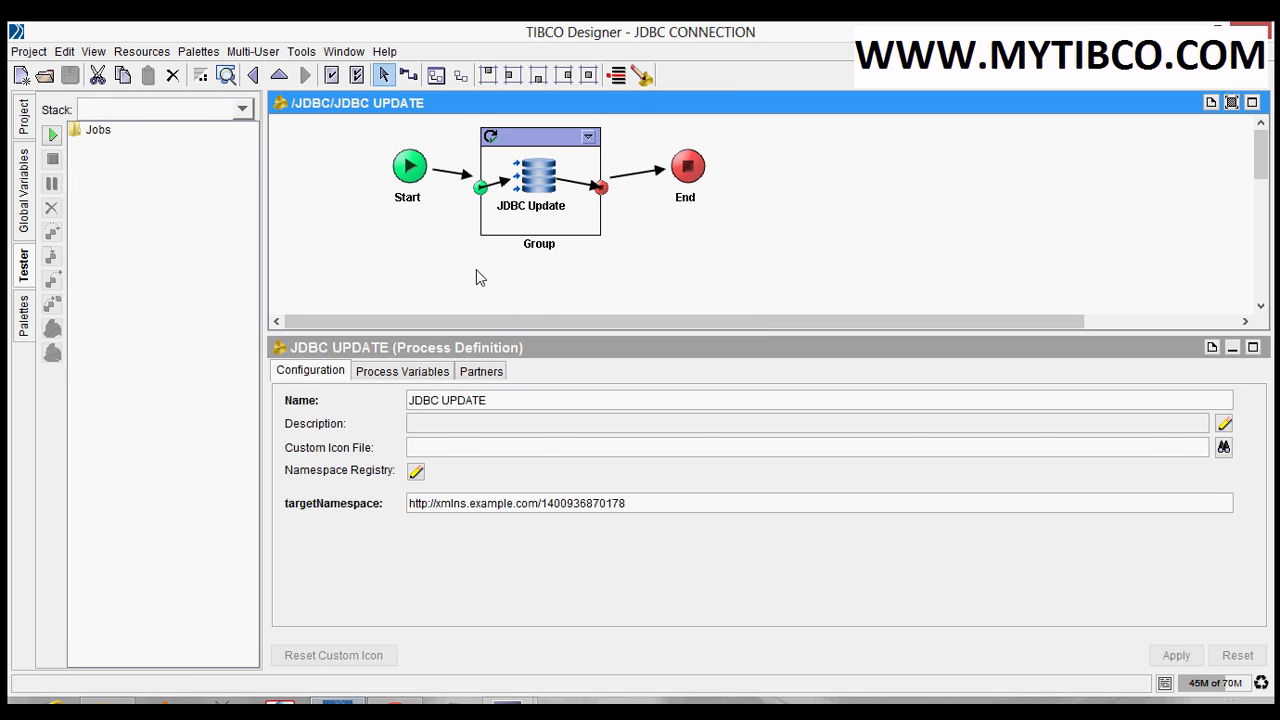
- Replace the JDBC Update activity's SQL statement with UPDATE EMP SET RANK=3
left_click(533, 205)
left_click(312, 371)
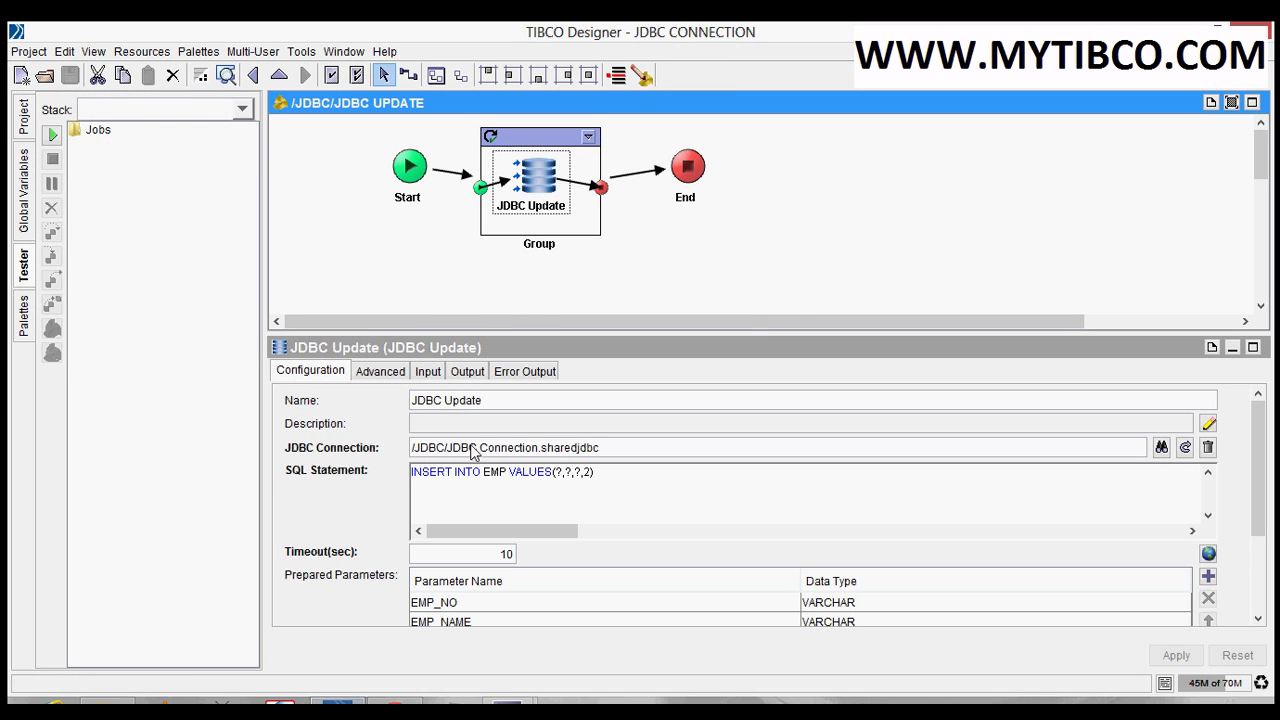
left_click_drag(600, 472, 411, 472)
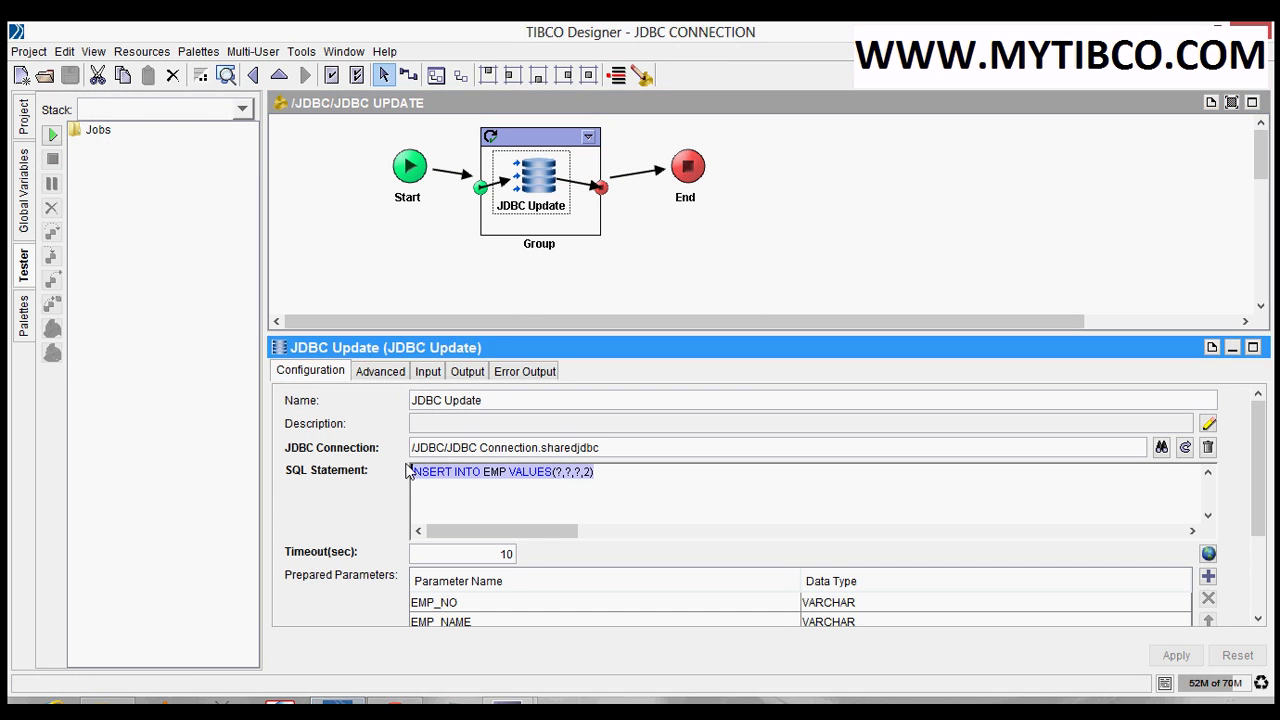
type("UP")
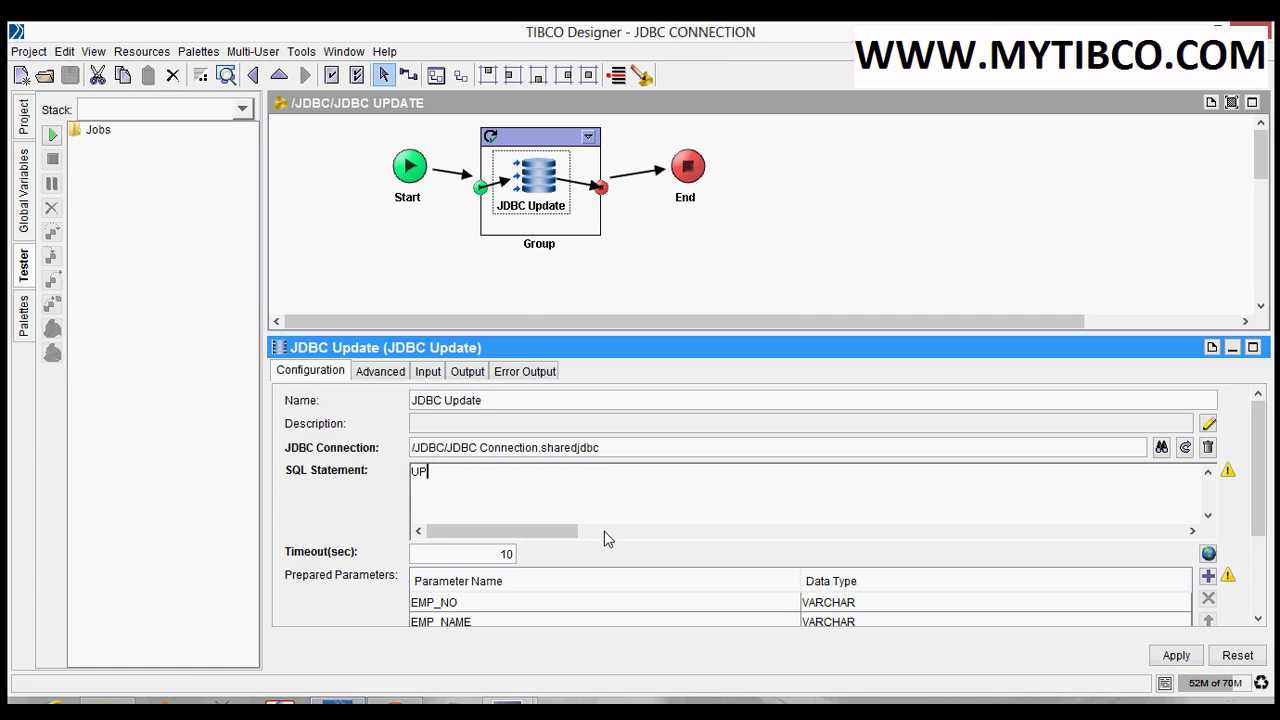
type("DATE EMP SET")
type("RANK=3")
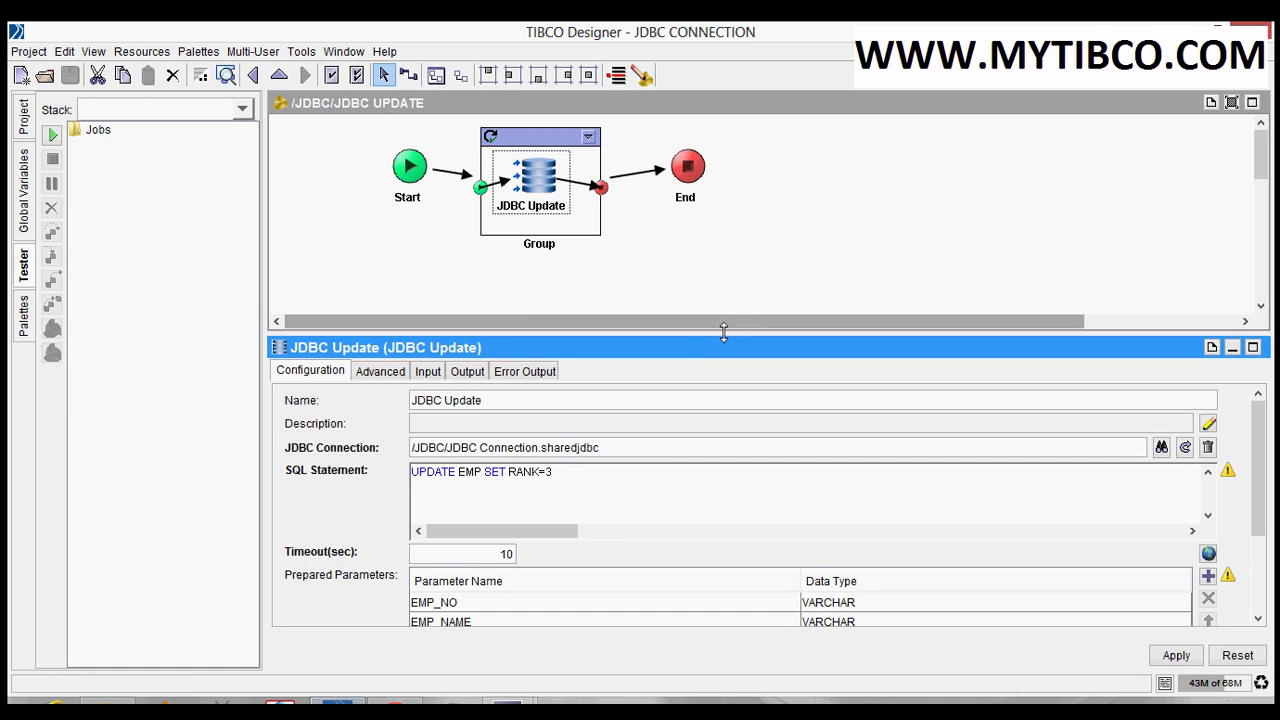
- Remove the EMP_NO, EMP_NAME and EMP_AGE prepared parameters from the JDBC Update activity and apply the configuration
left_click_drag(721, 328, 737, 288)
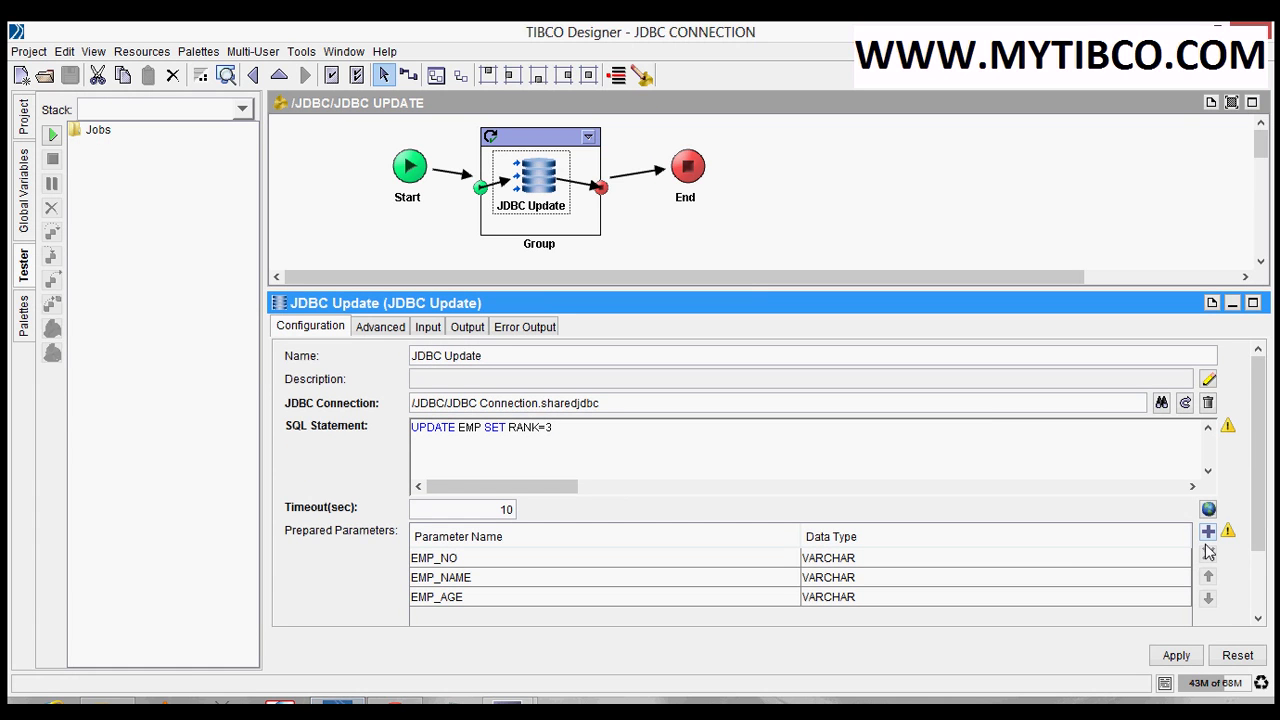
left_click(886, 560)
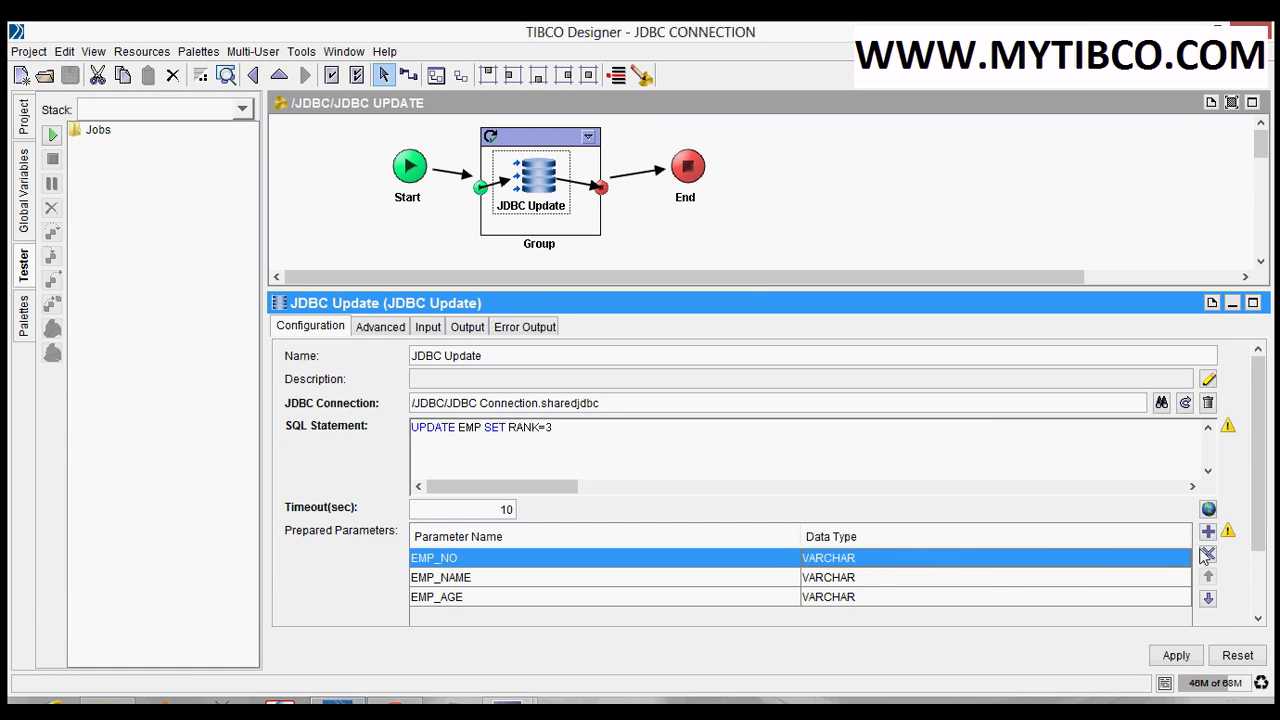
left_click(1208, 553)
left_click(910, 580)
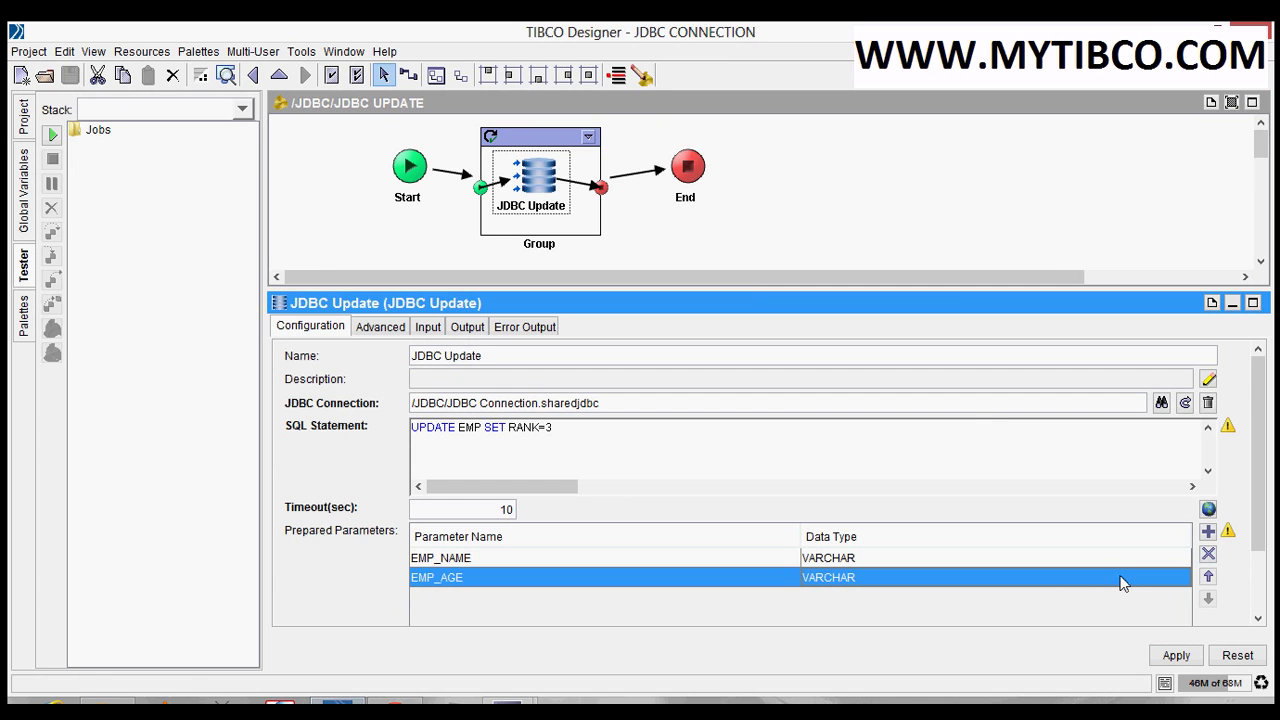
left_click(1208, 553)
left_click(1208, 553)
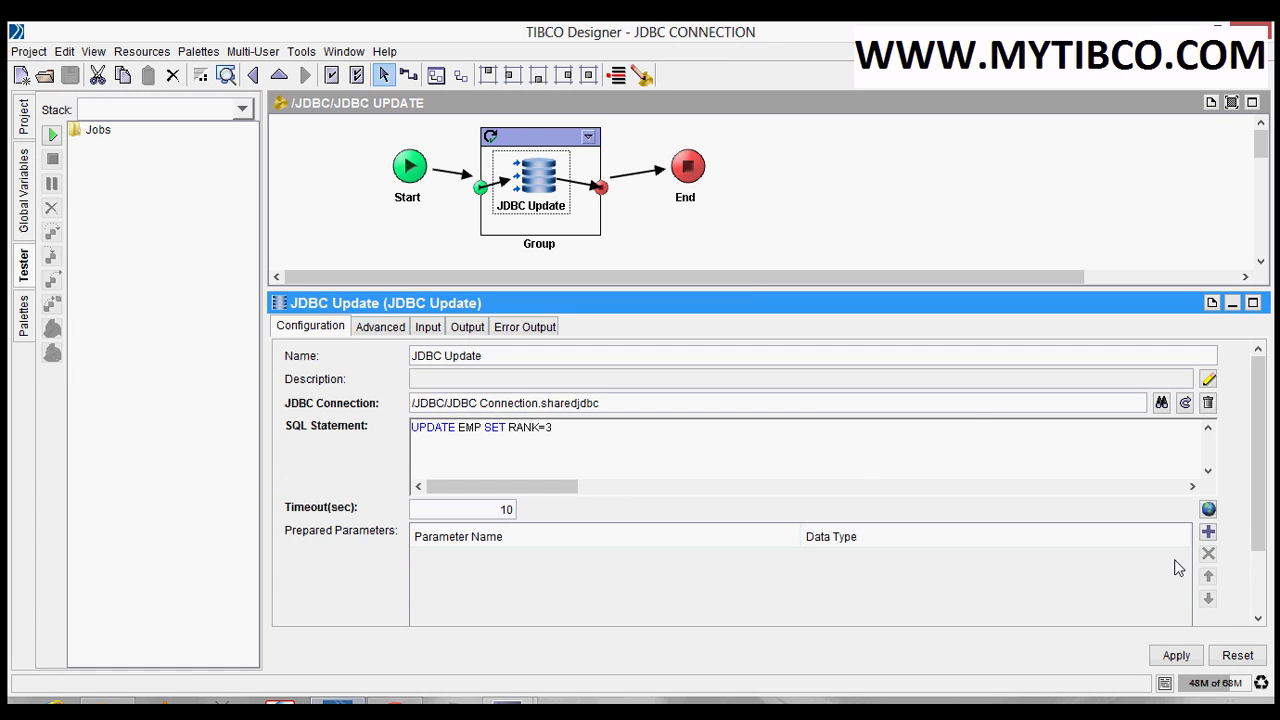
left_click(1172, 657)
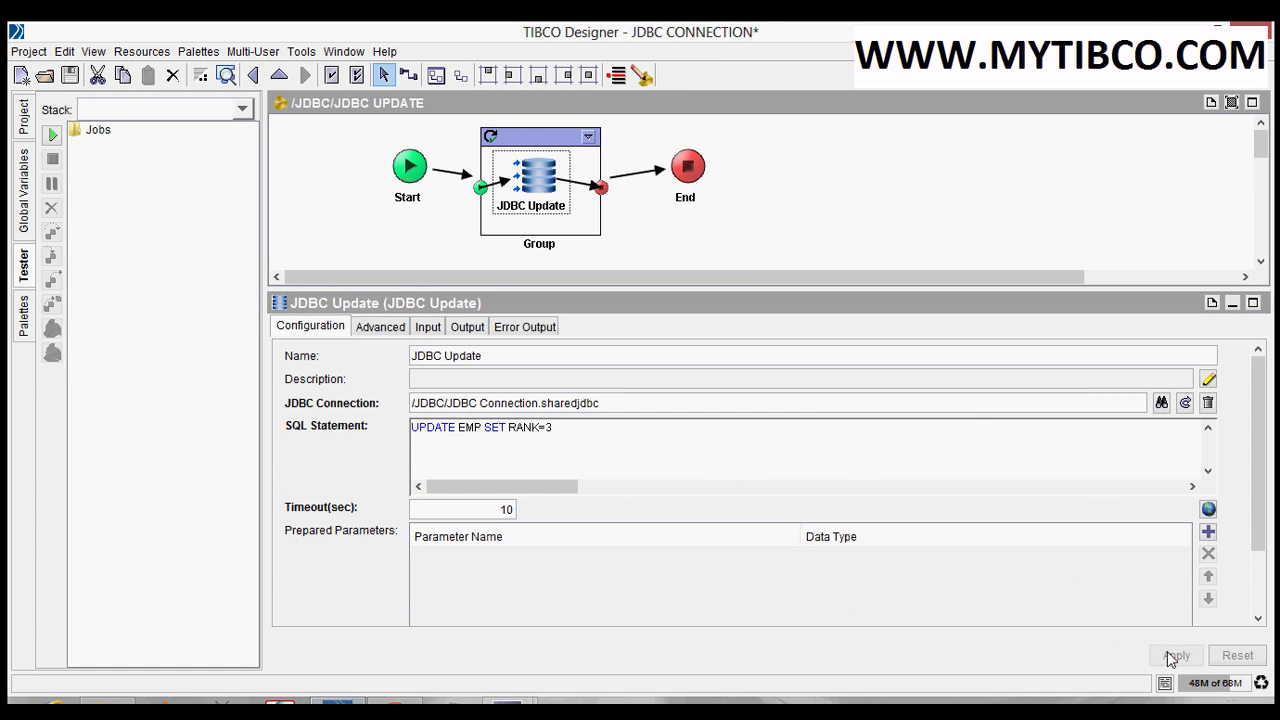
- Ungroup the While-true loop group, delete the JDBC Update activity's old input mappings under jdbcUpdateActivityInput, and apply the change
left_click(540, 141)
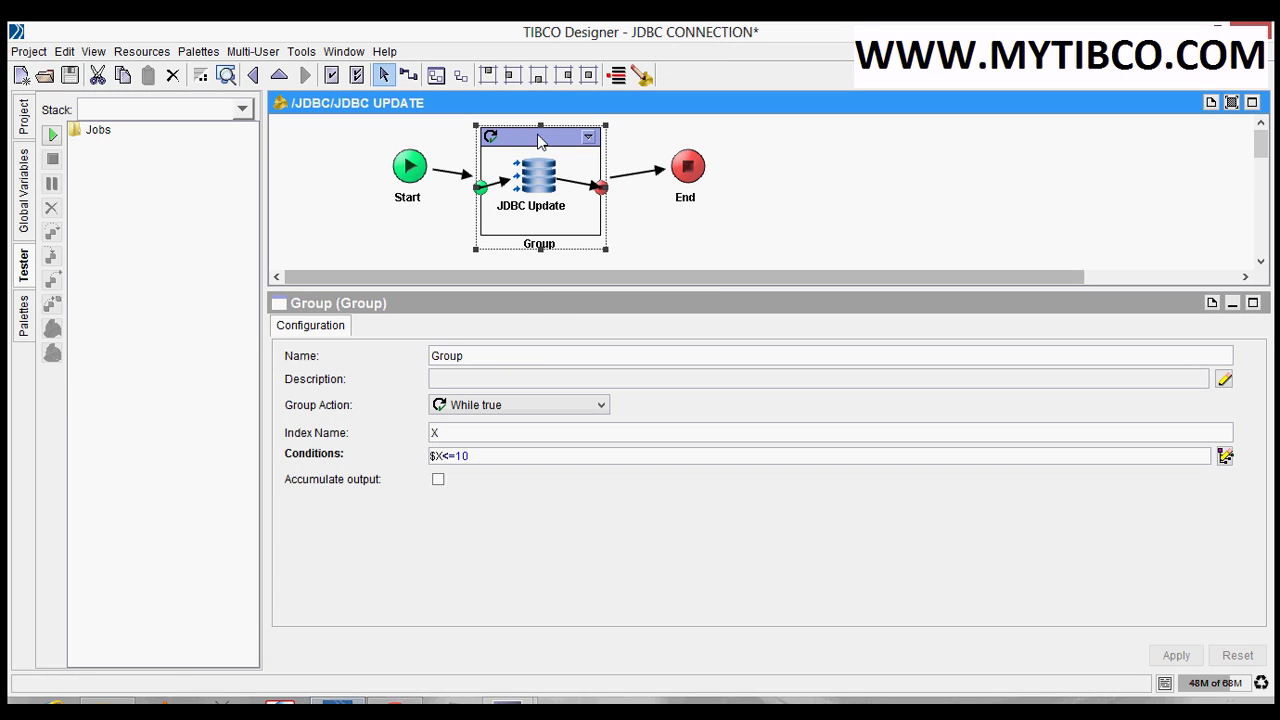
left_click(462, 78)
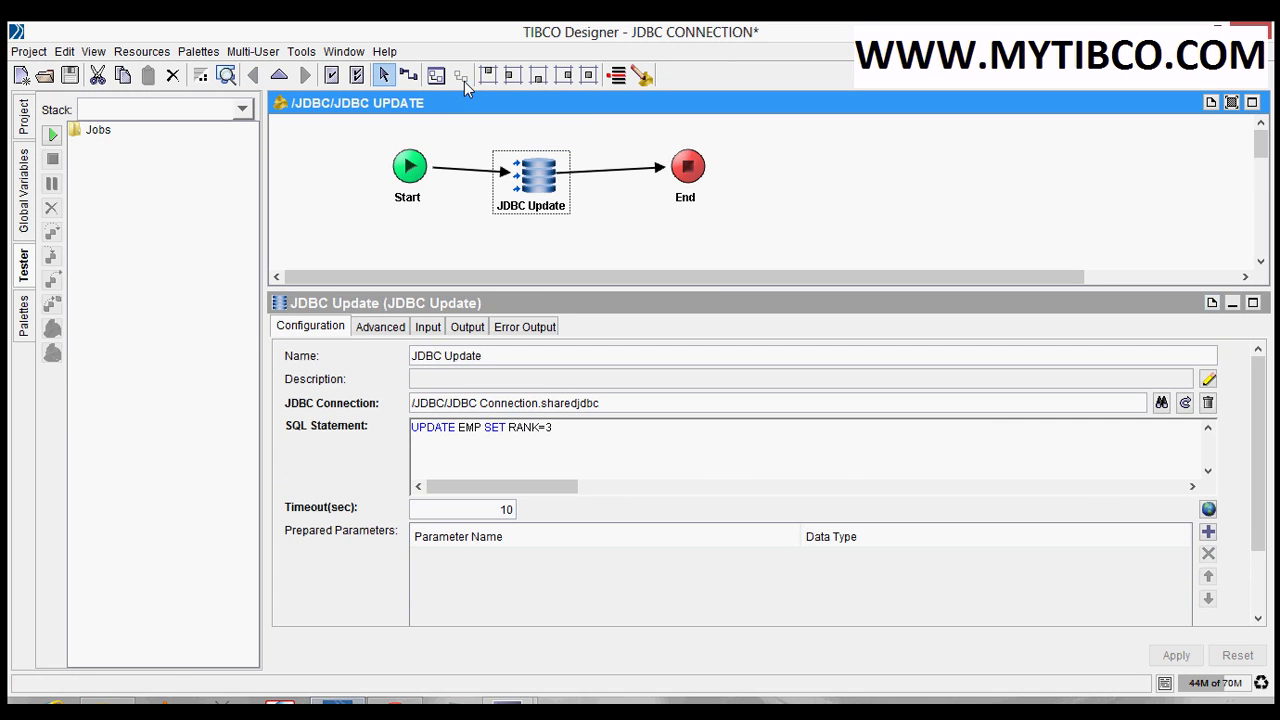
left_click(430, 326)
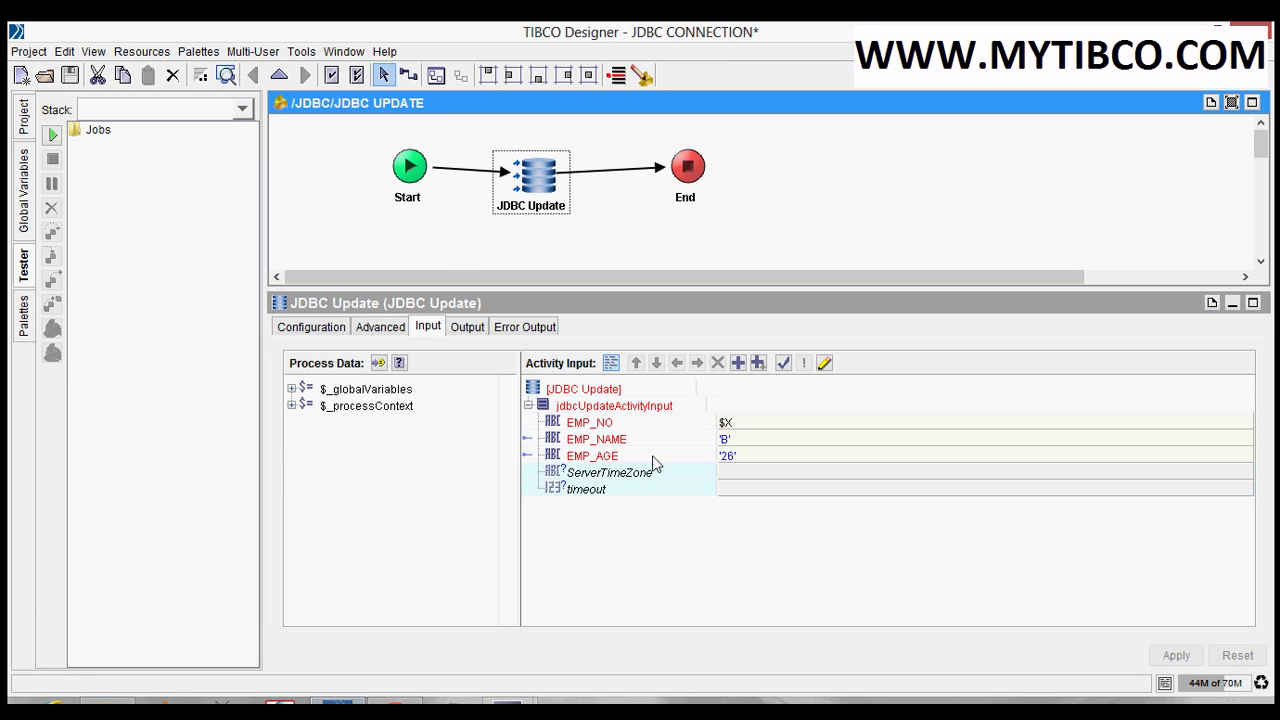
left_click(605, 422)
left_click(606, 405)
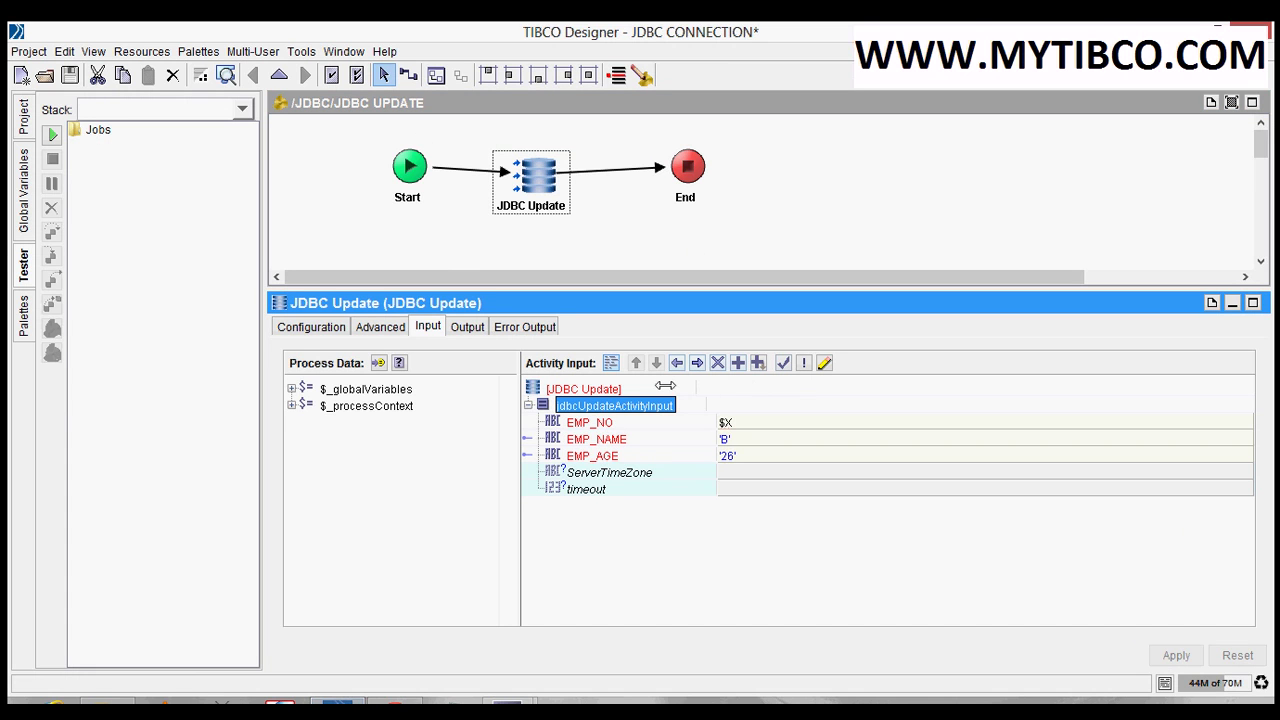
key("Delete")
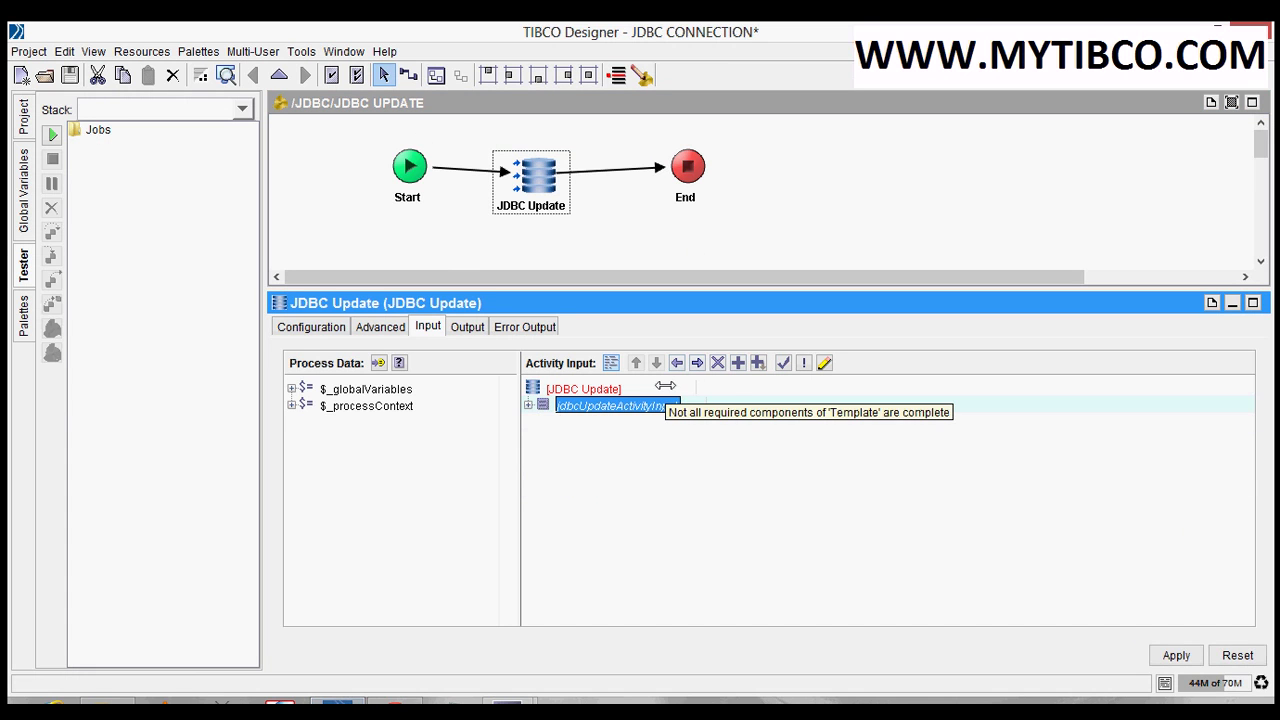
left_click(529, 406)
left_click(1172, 652)
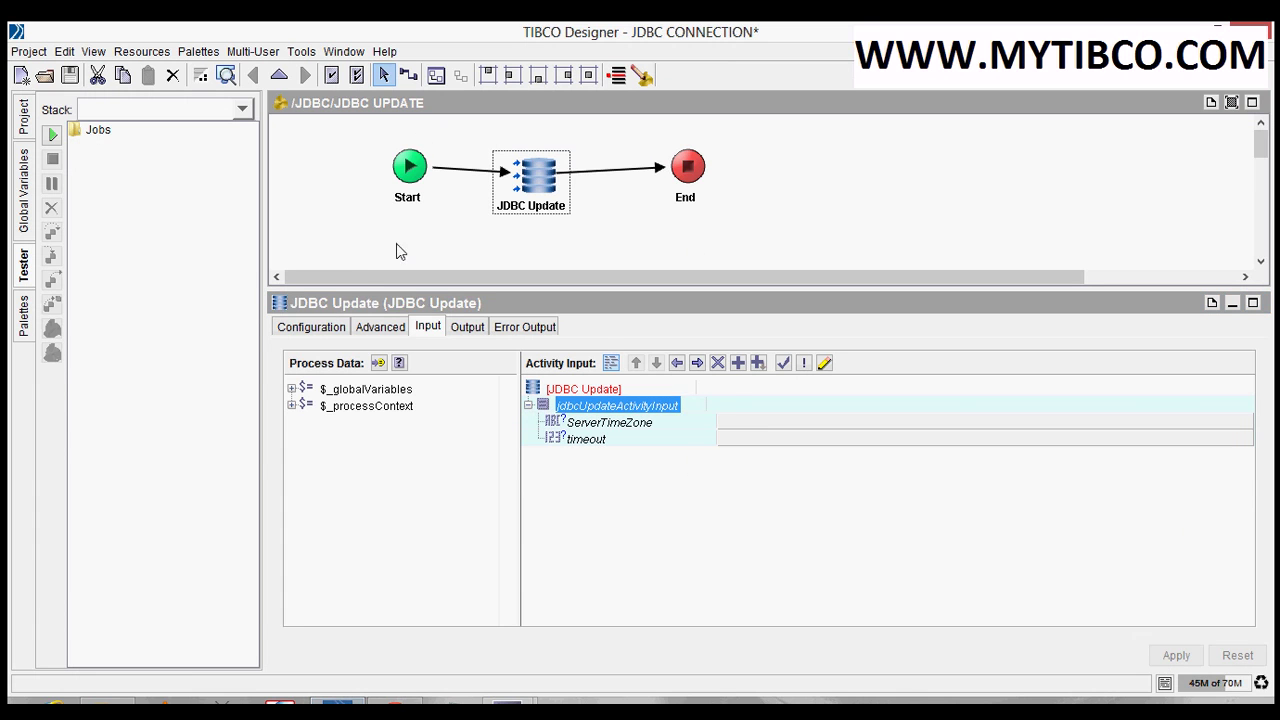
- Save the project, clear the process selection for testing, and load and start the current JDBC UPDATE process
left_click(387, 237)
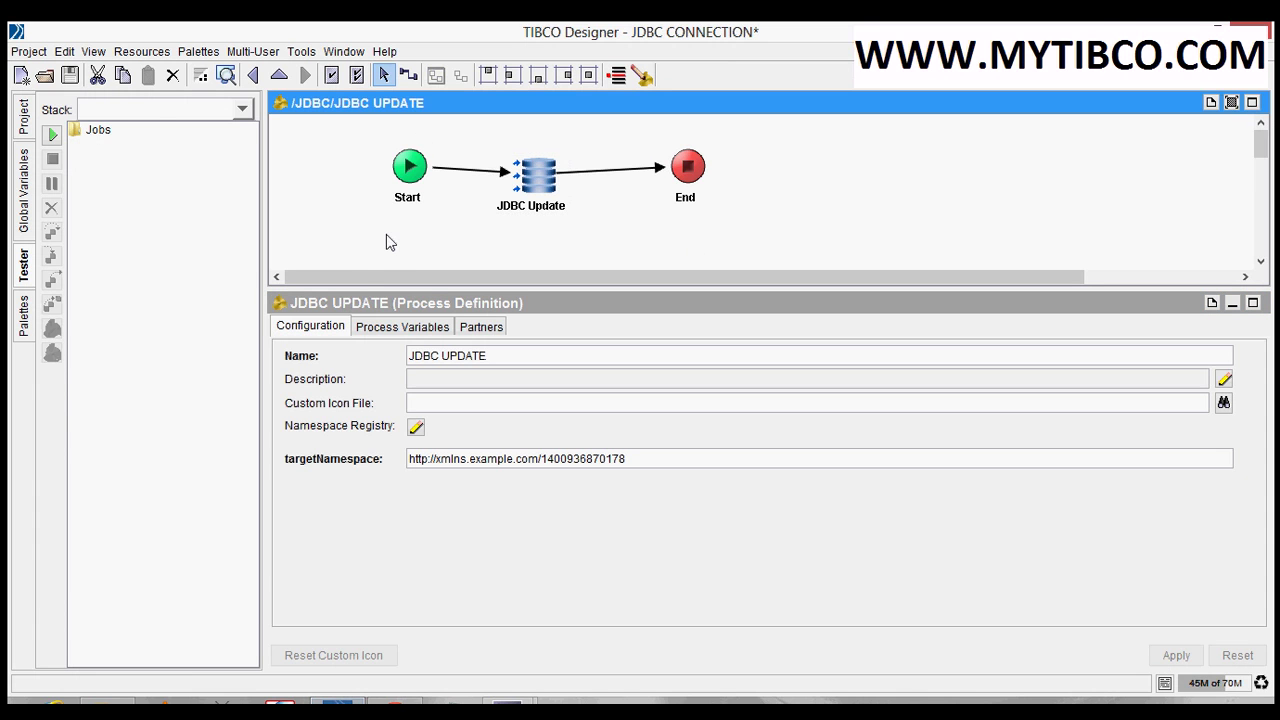
left_click(70, 75)
left_click(334, 212)
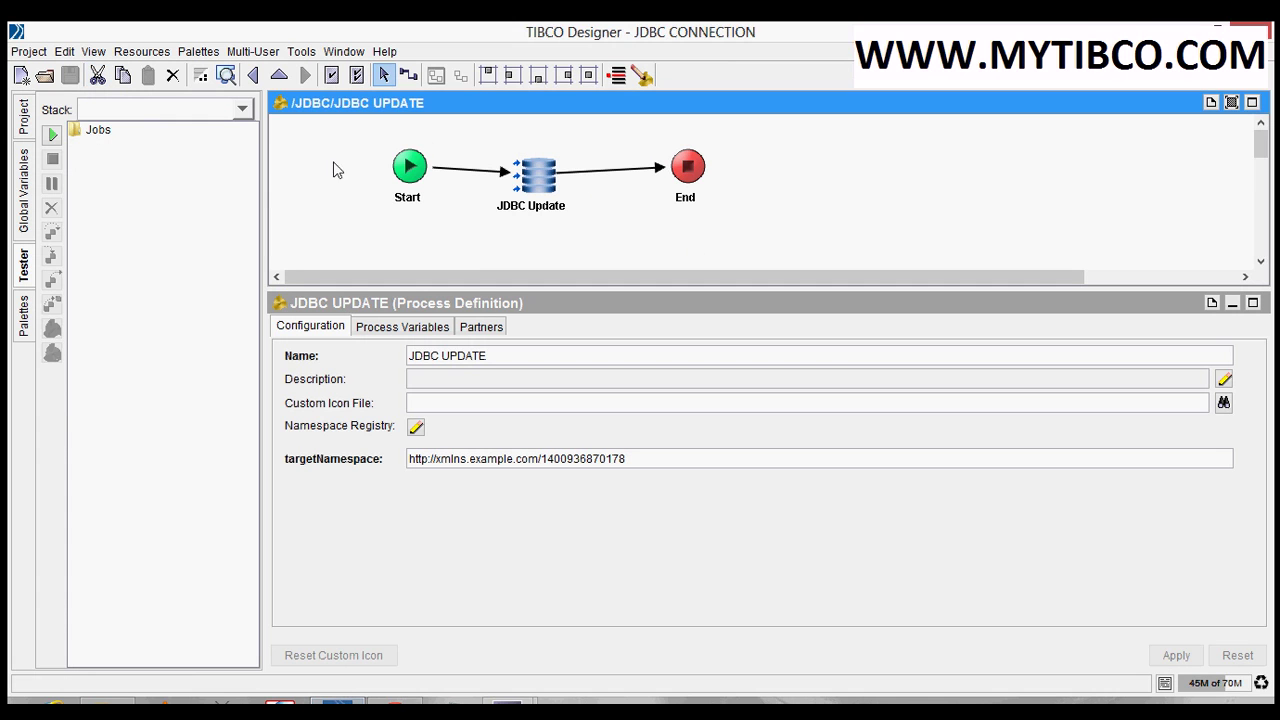
left_click(54, 135)
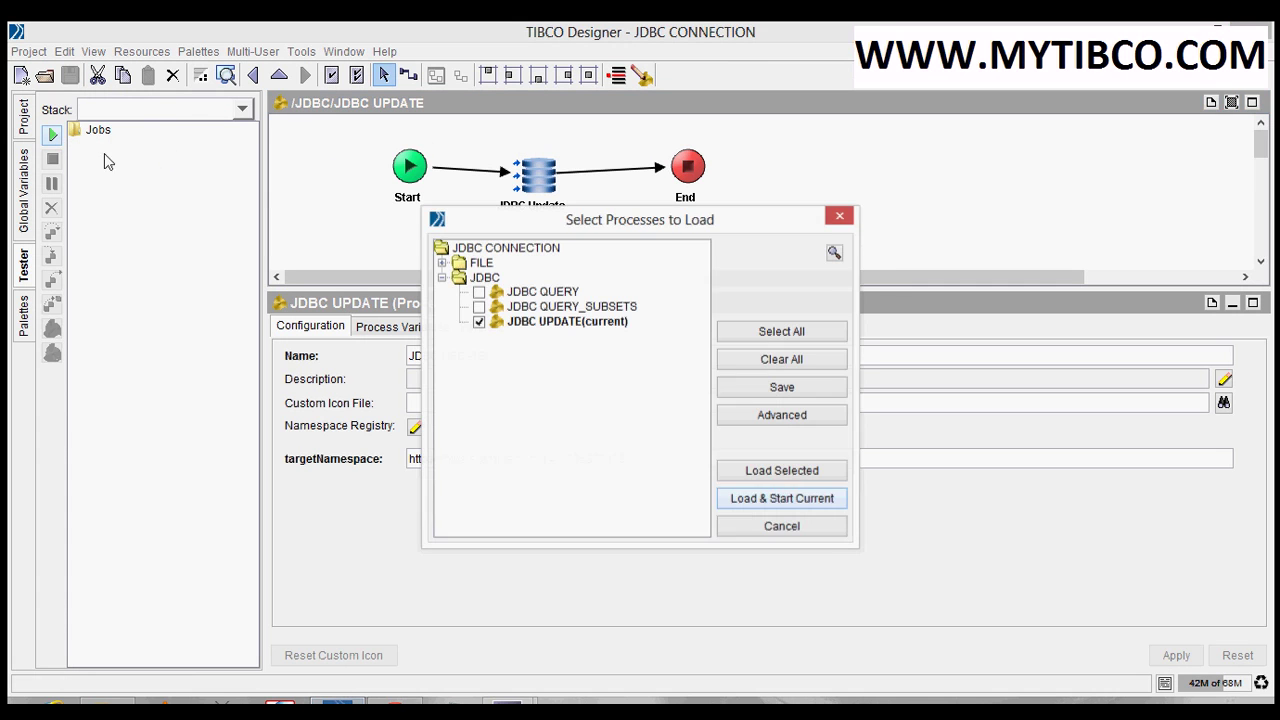
left_click(769, 358)
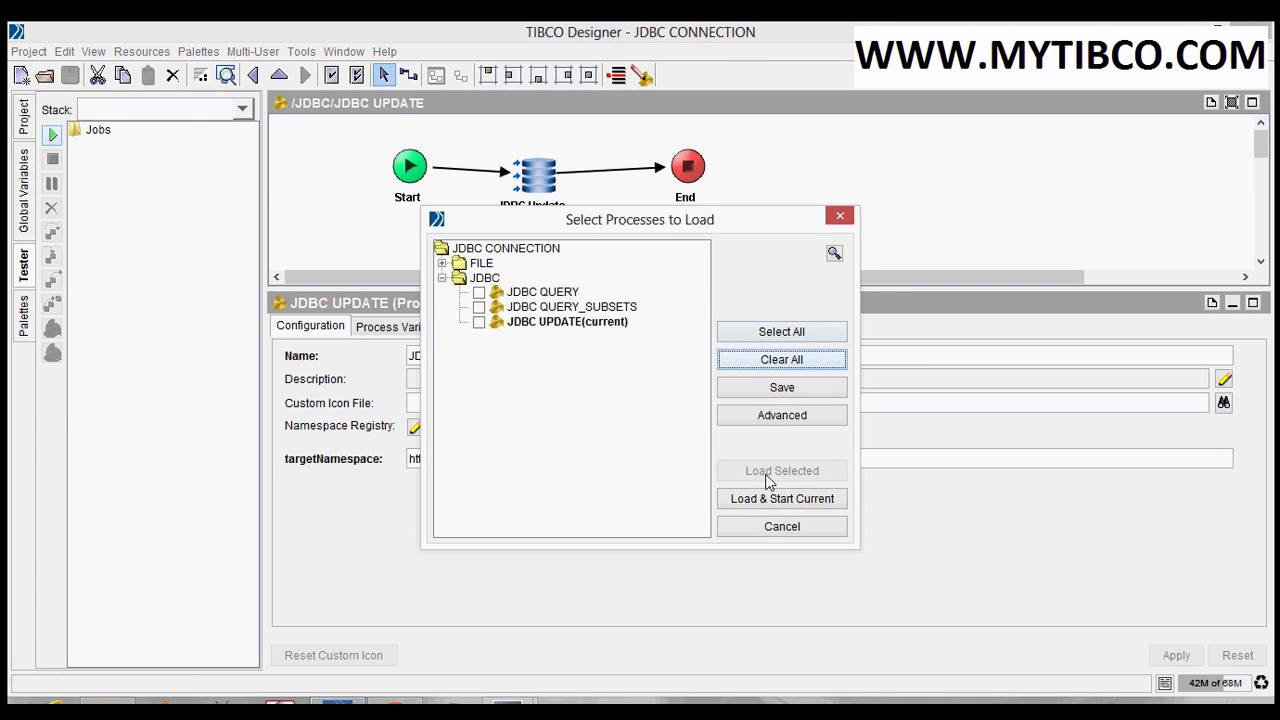
left_click(762, 499)
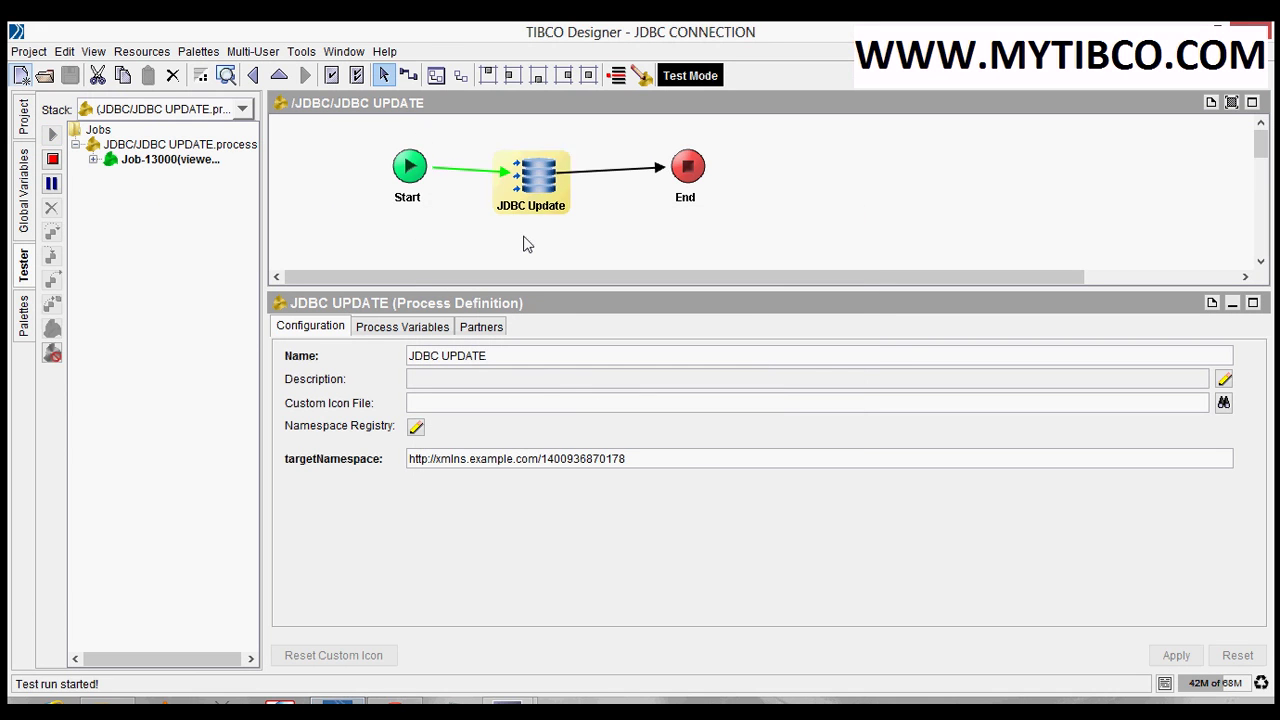
- Examine the tested JDBC Update activity's noOfUpdates output, input data and configuration
left_click(533, 195)
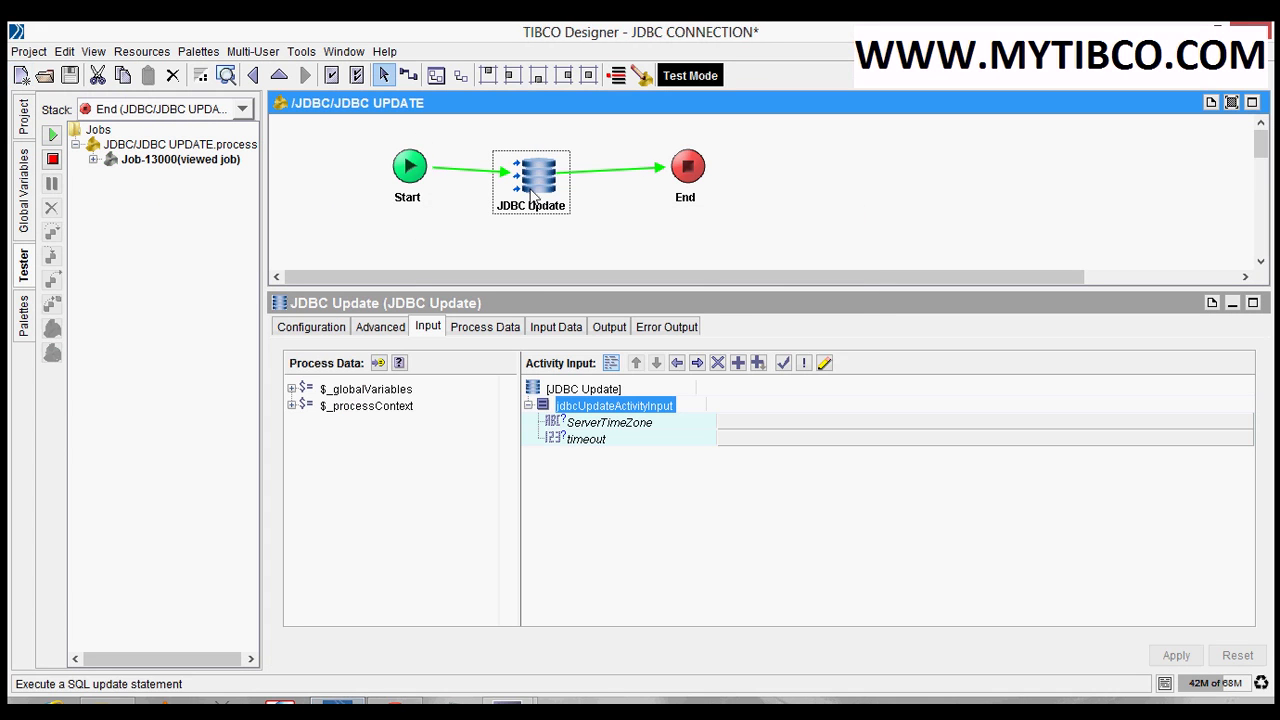
left_click(608, 327)
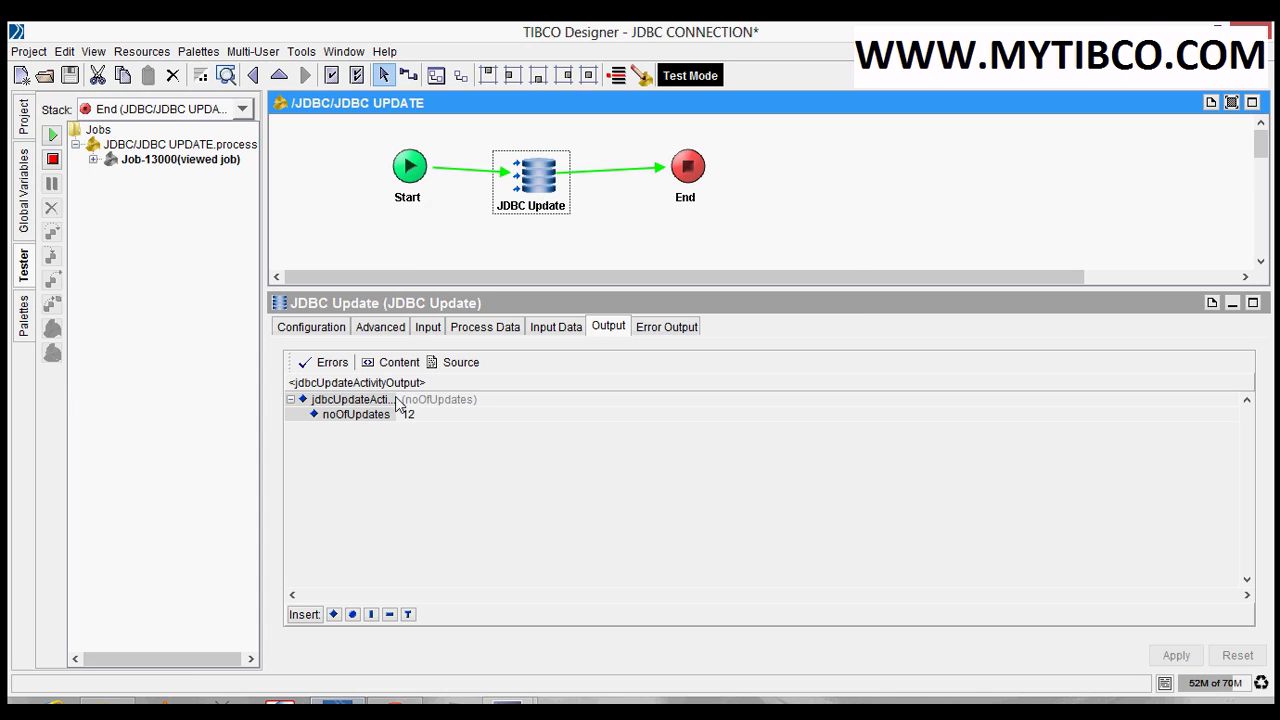
left_click_drag(398, 399, 462, 399)
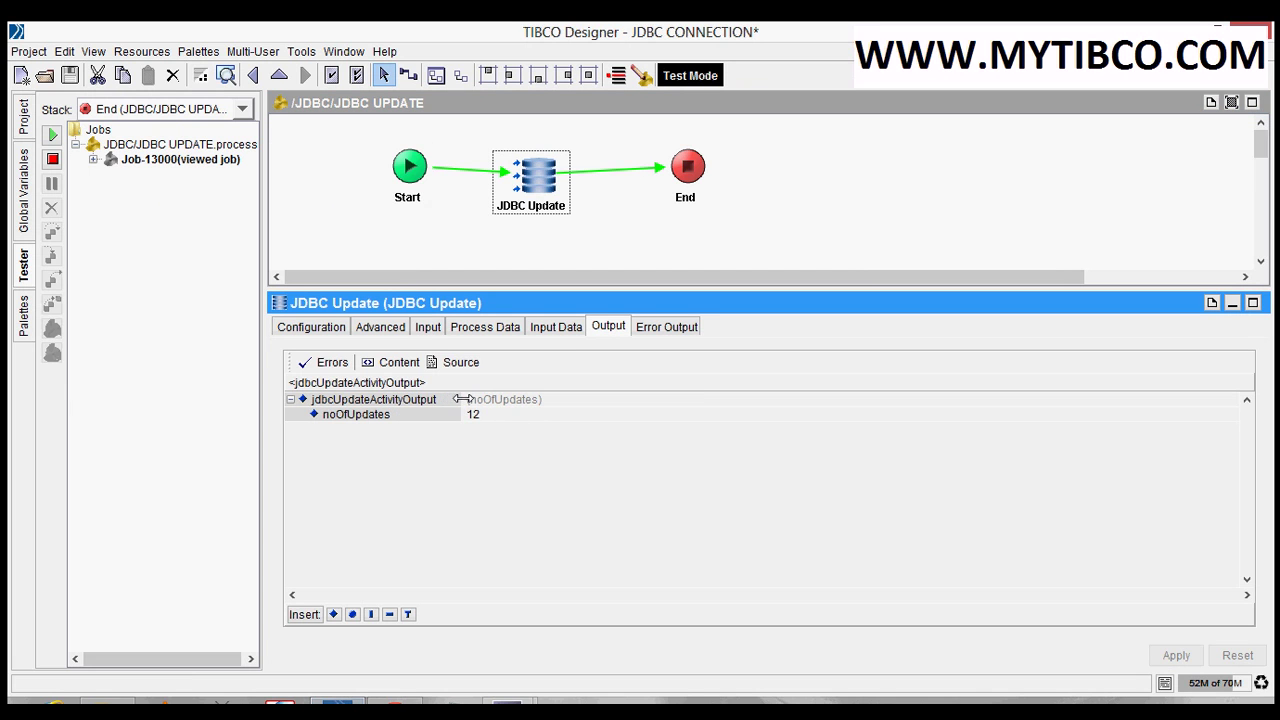
left_click(559, 332)
left_click(335, 329)
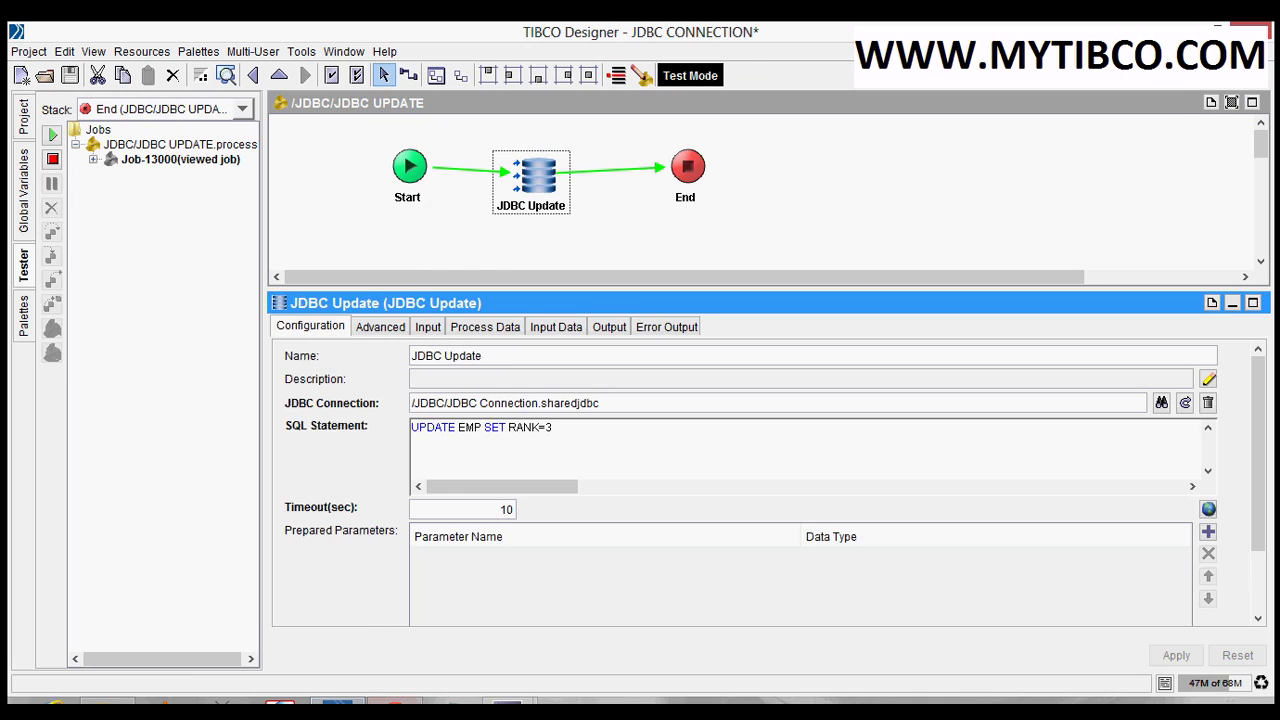
- Switch to the Oracle SQL Commands page and run SELECT * FROM EMP to check the updated RANK values
left_click(395, 702)
left_click_drag(163, 243, 8, 244)
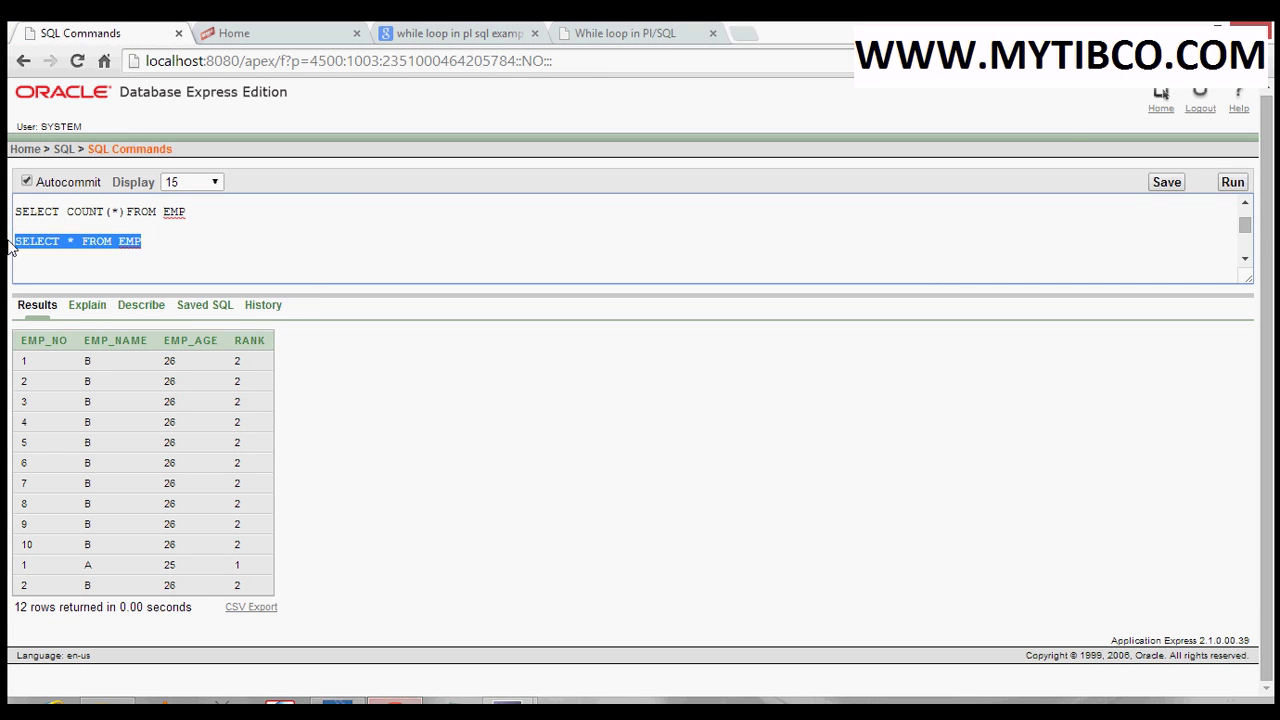
left_click(1233, 184)
- Switch back to TIBCO Designer and stop the test run of the JDBC UPDATE process
left_click(337, 705)
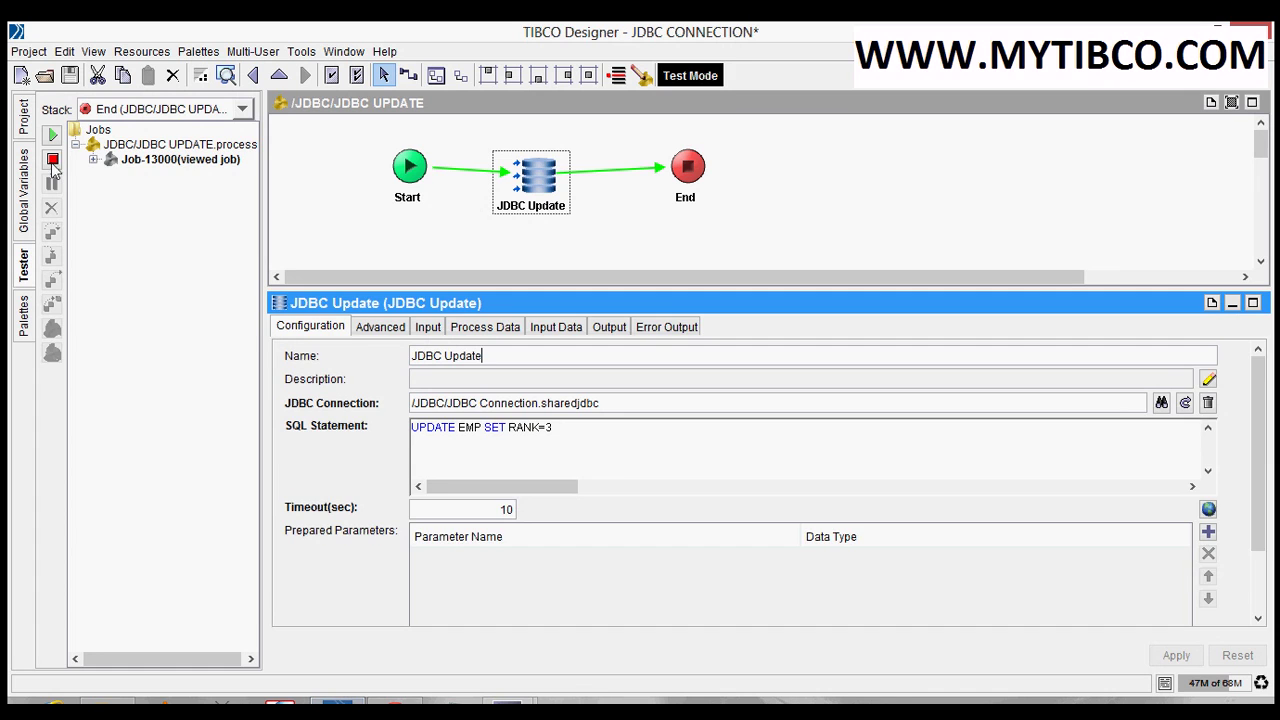
left_click(53, 162)
- Review the JDBC Update activity's advanced options, switching Override Transaction Behavior on and back off
left_click(532, 190)
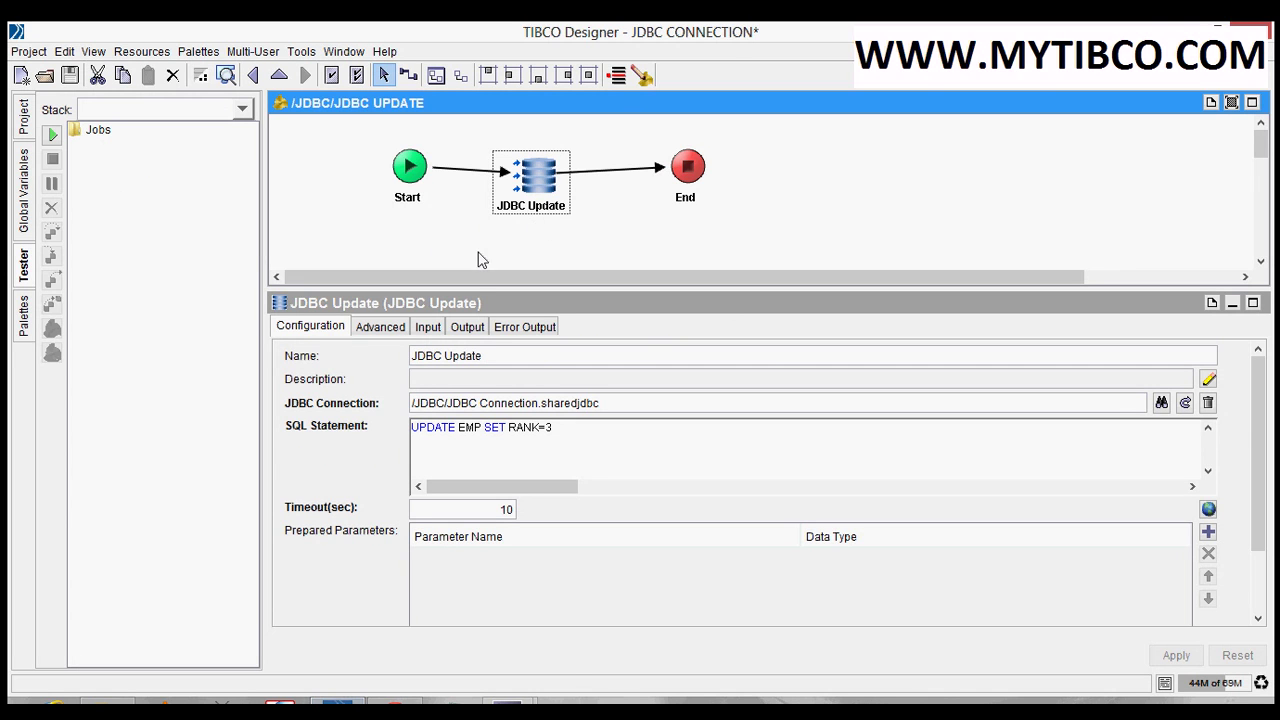
left_click(393, 328)
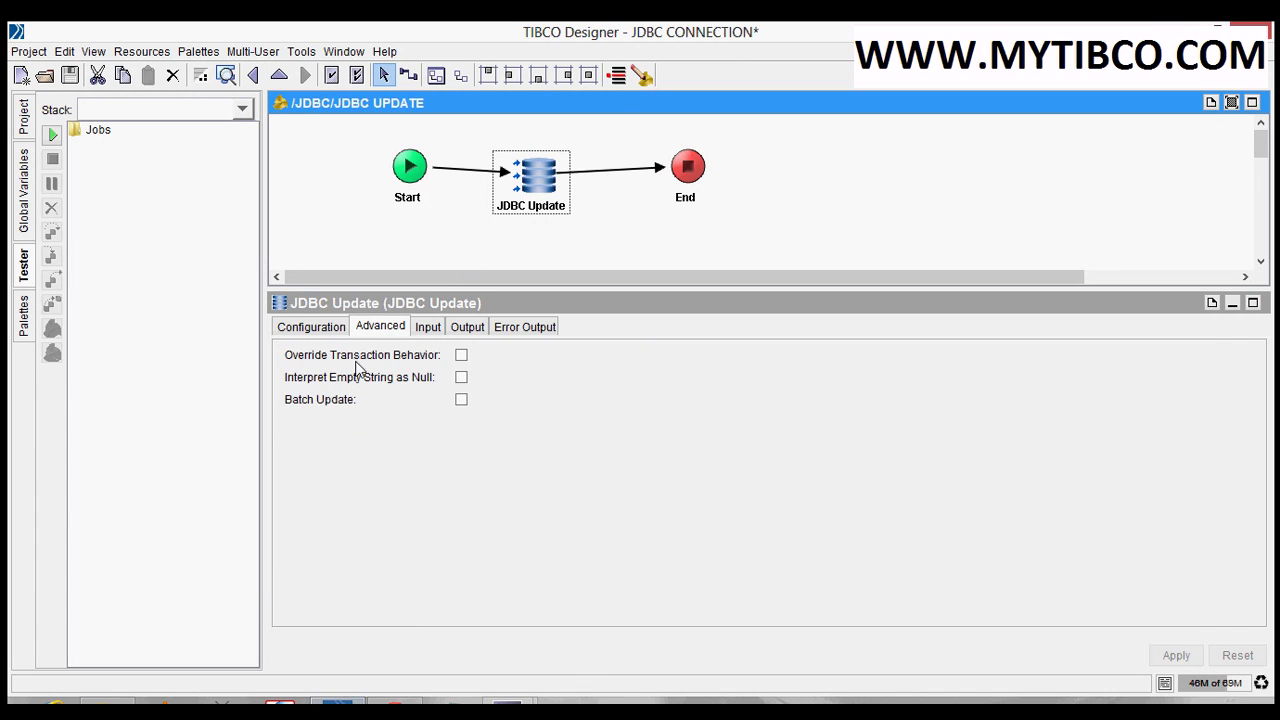
left_click(427, 222)
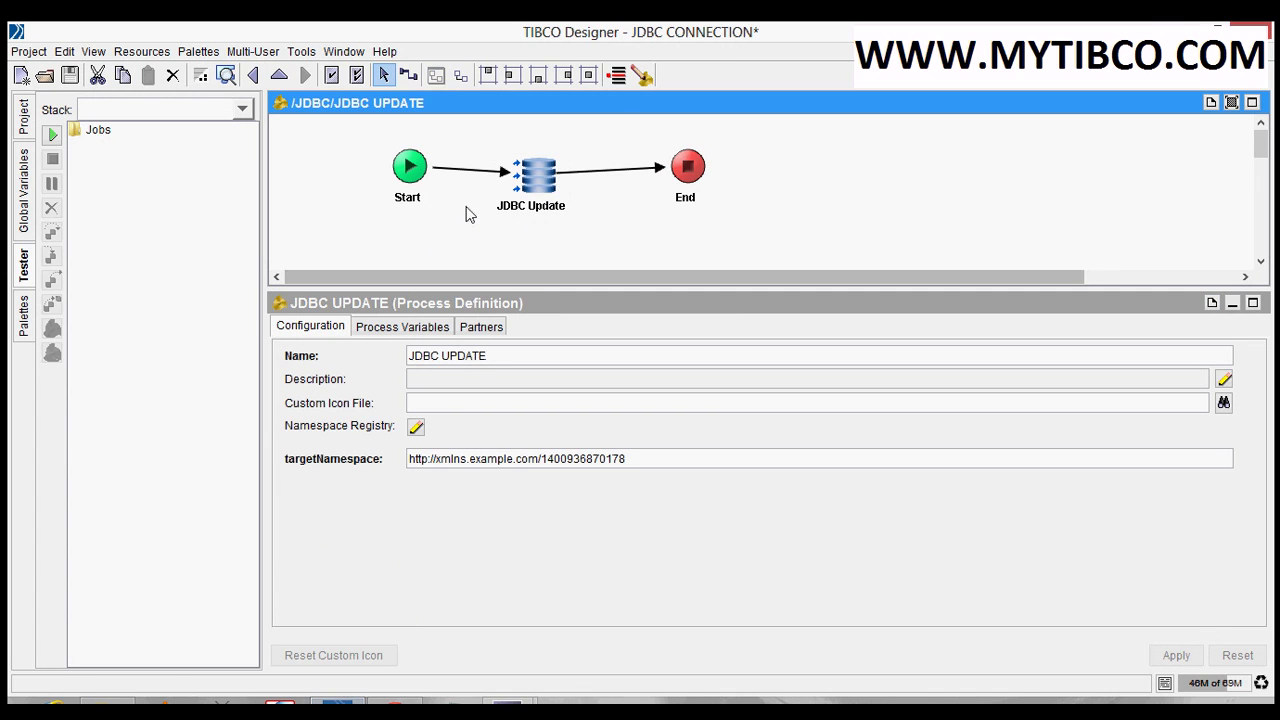
left_click(532, 202)
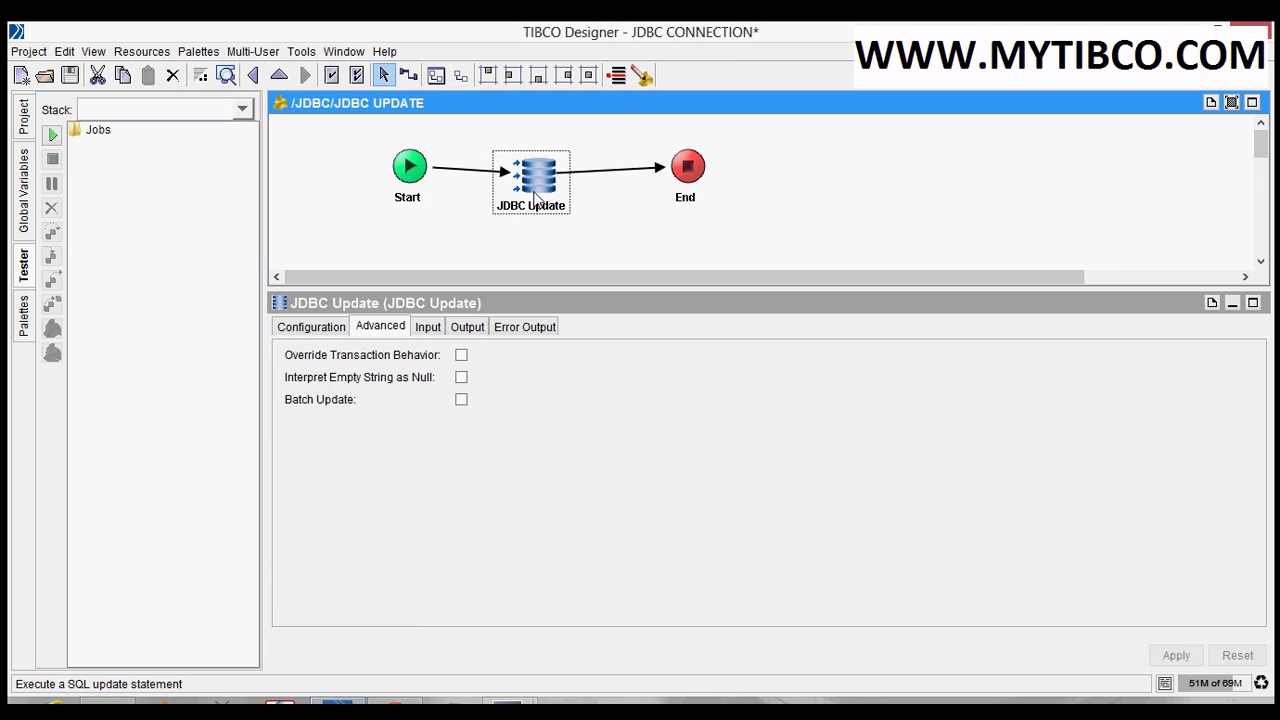
left_click(461, 355)
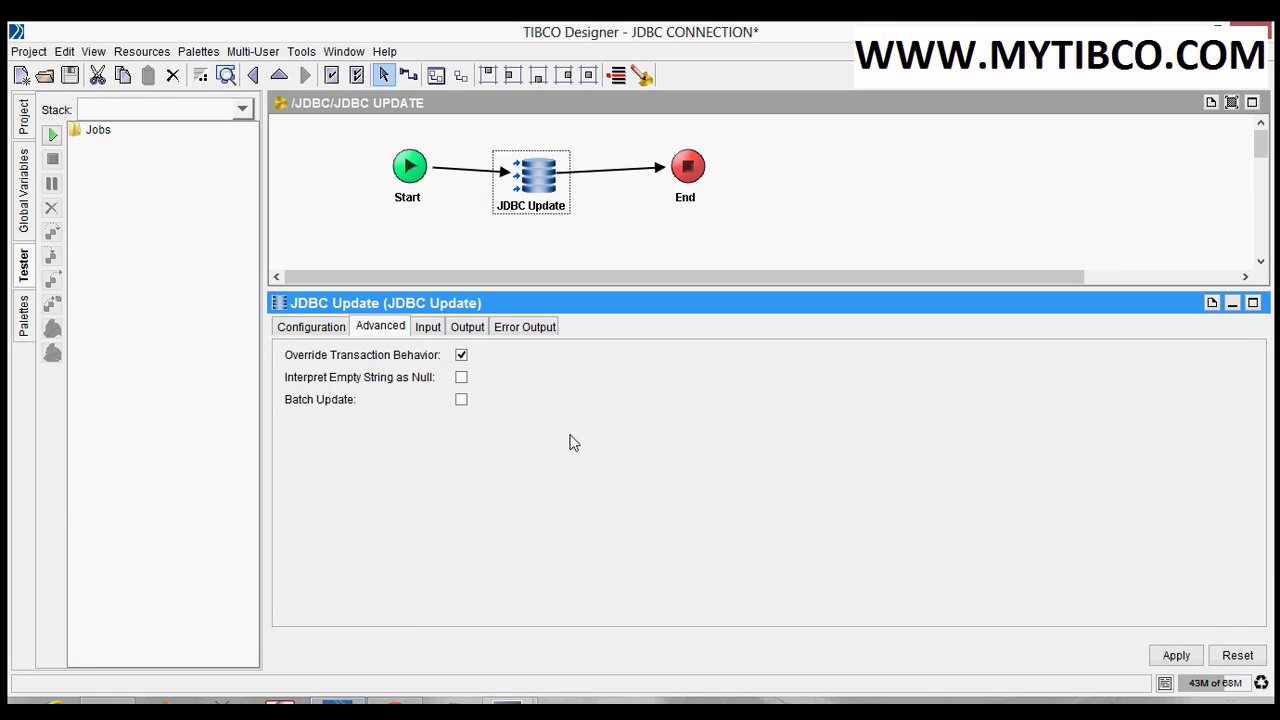
left_click(461, 356)
- Deselect the JDBC Update activity and save the project
left_click(620, 246)
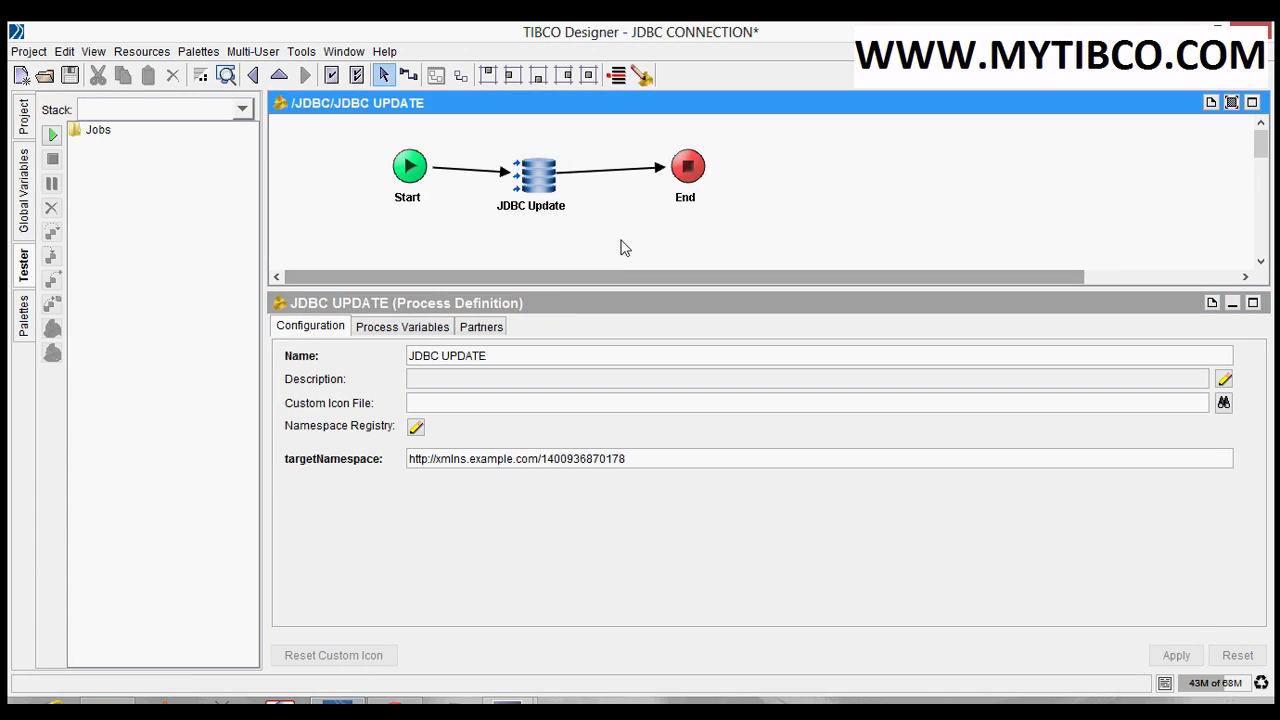
left_click(70, 75)
- Examine the JDBC Update activity's output schema, expanded error output exceptions, configuration and advanced options
left_click(535, 178)
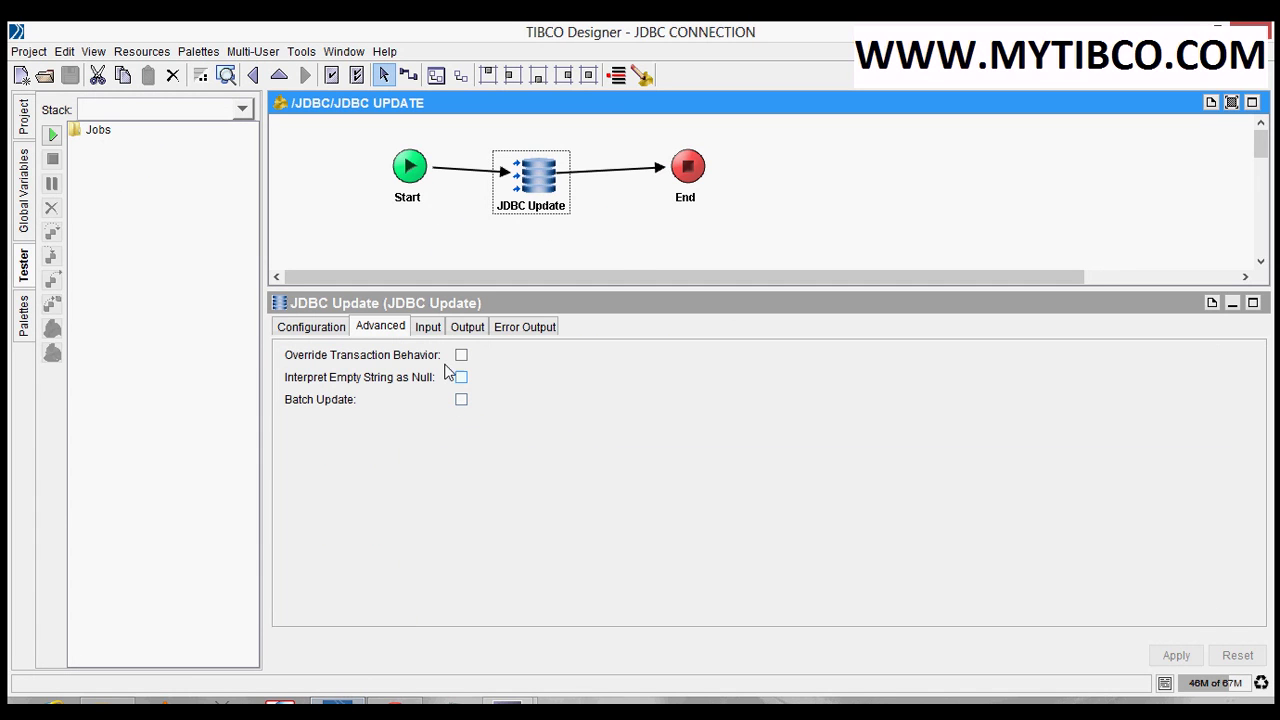
left_click(463, 330)
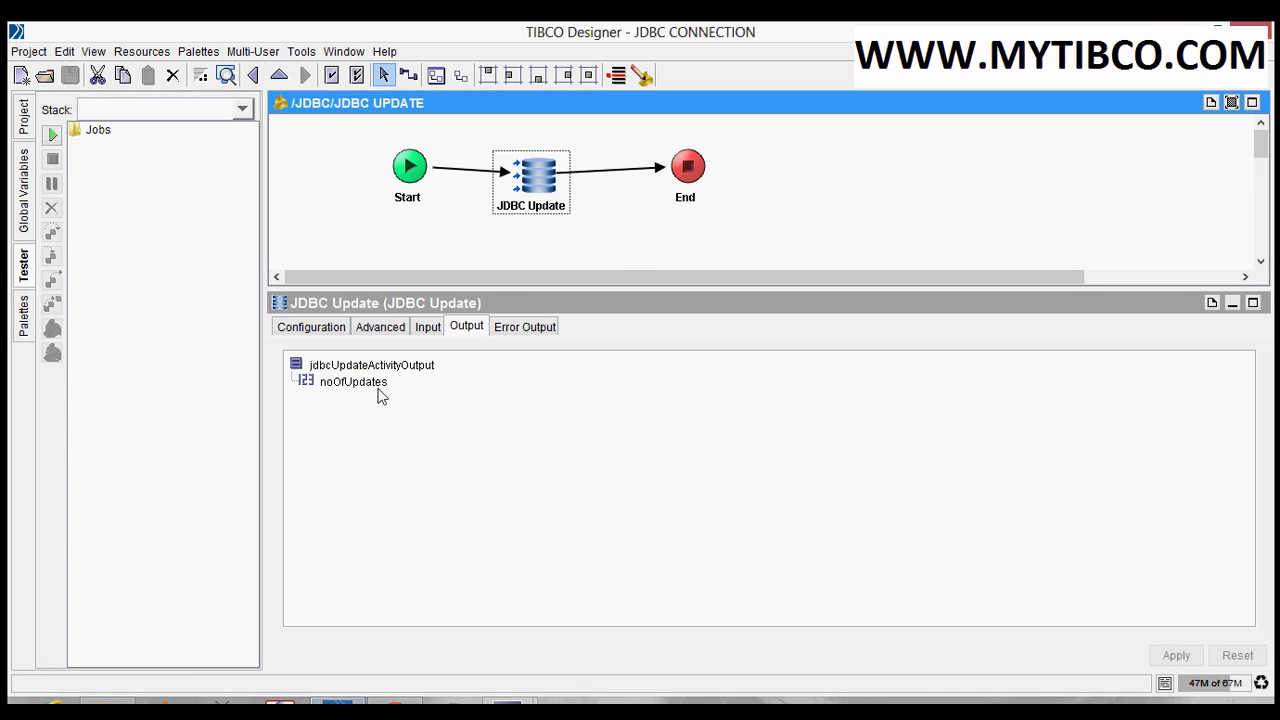
left_click(540, 332)
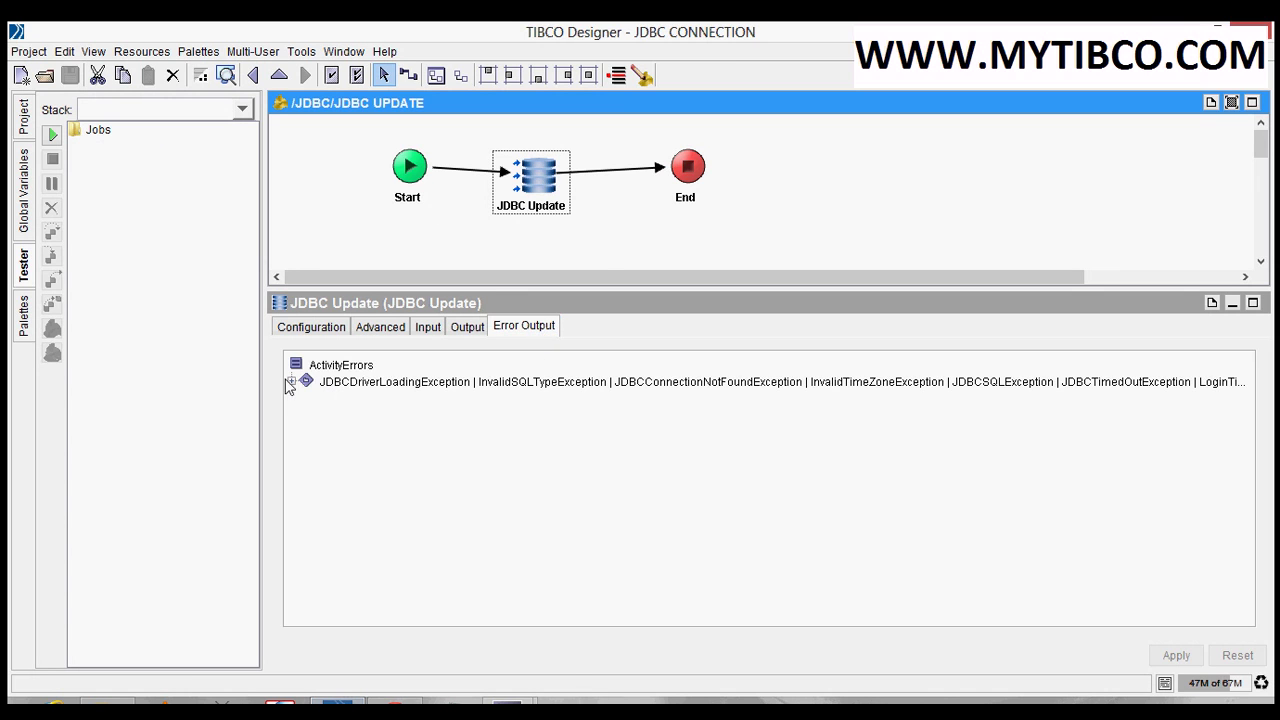
left_click(291, 382)
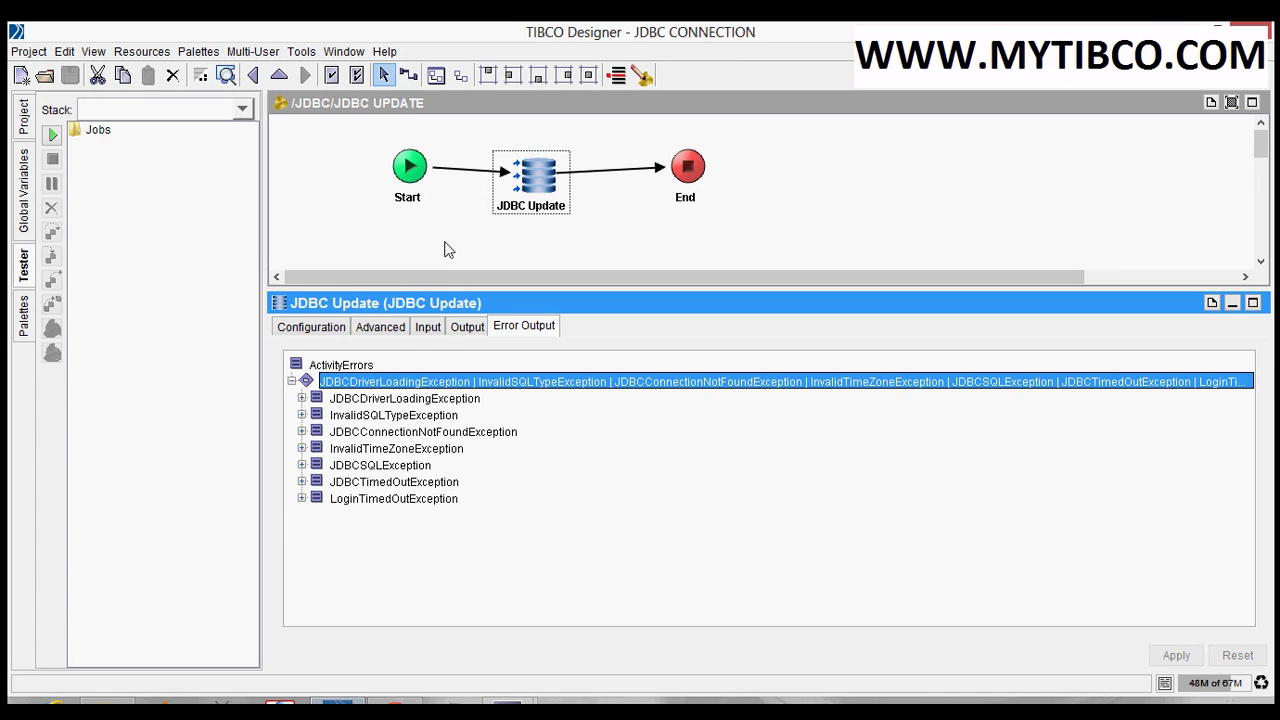
left_click(530, 203)
left_click(310, 330)
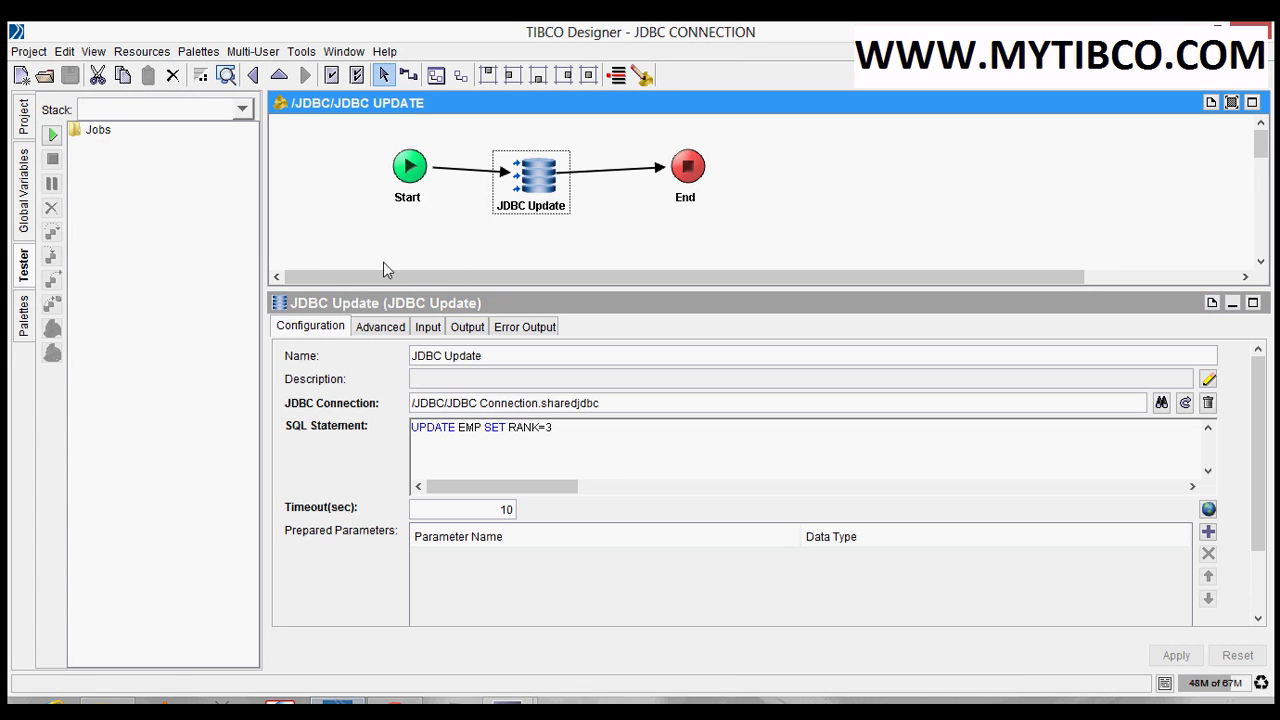
left_click(440, 249)
left_click(533, 205)
left_click(380, 327)
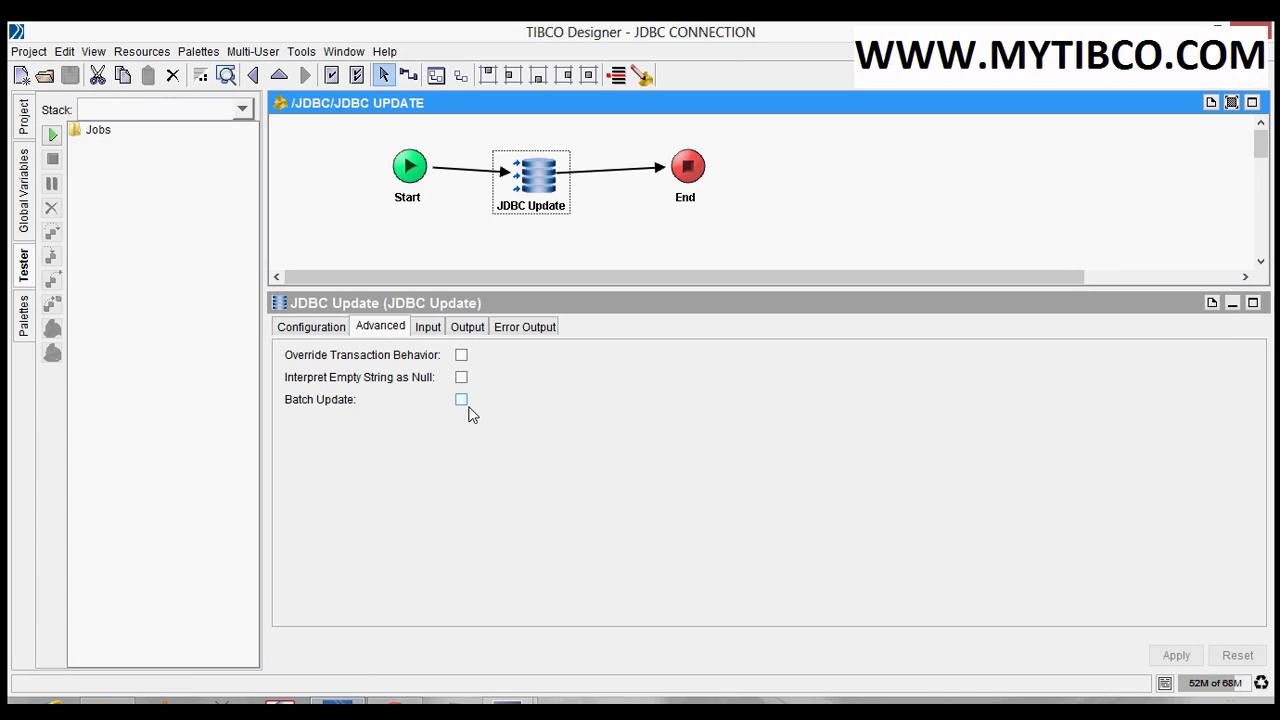
left_click(543, 258)
left_click(539, 194)
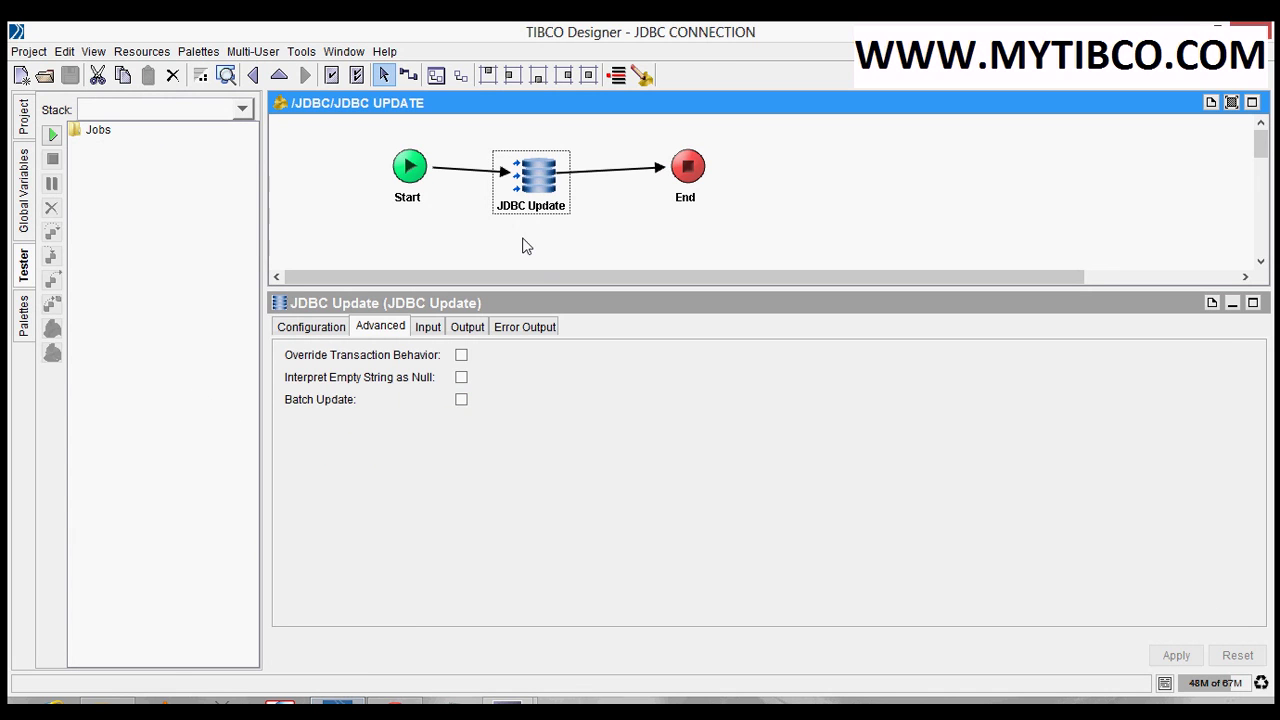
left_click(529, 234)
left_click(537, 202)
mouse_move(511, 702)
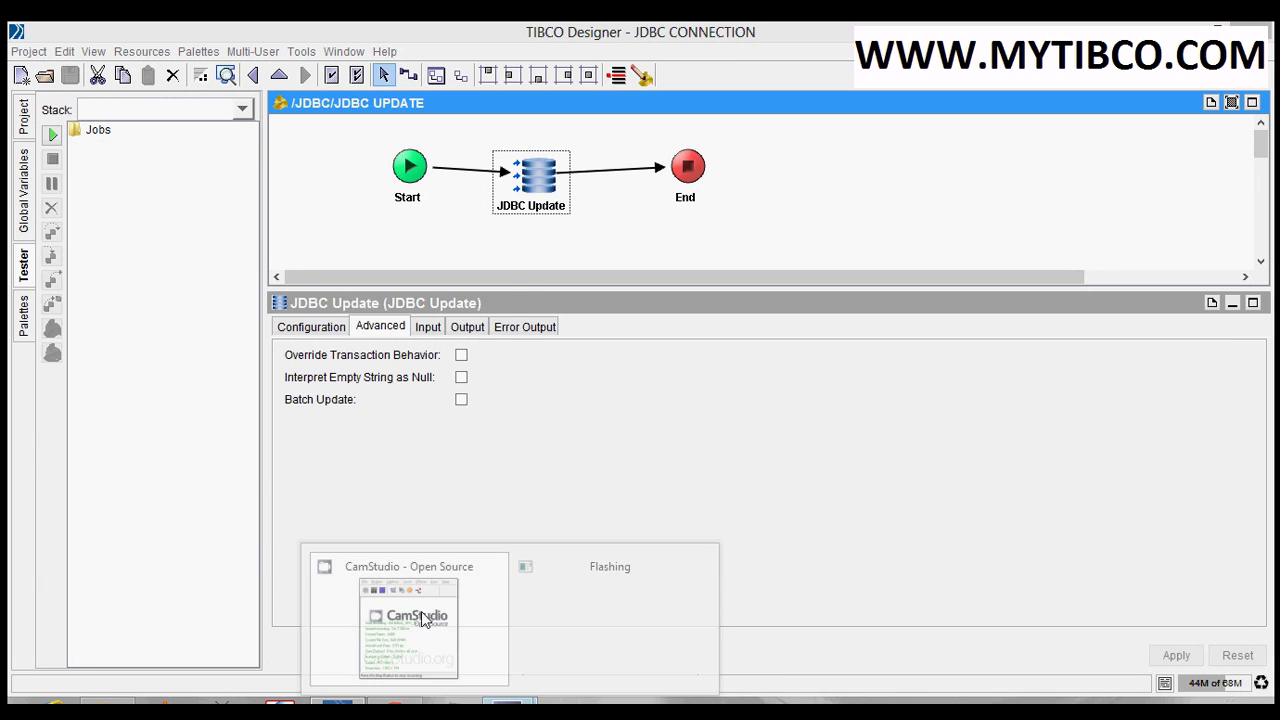